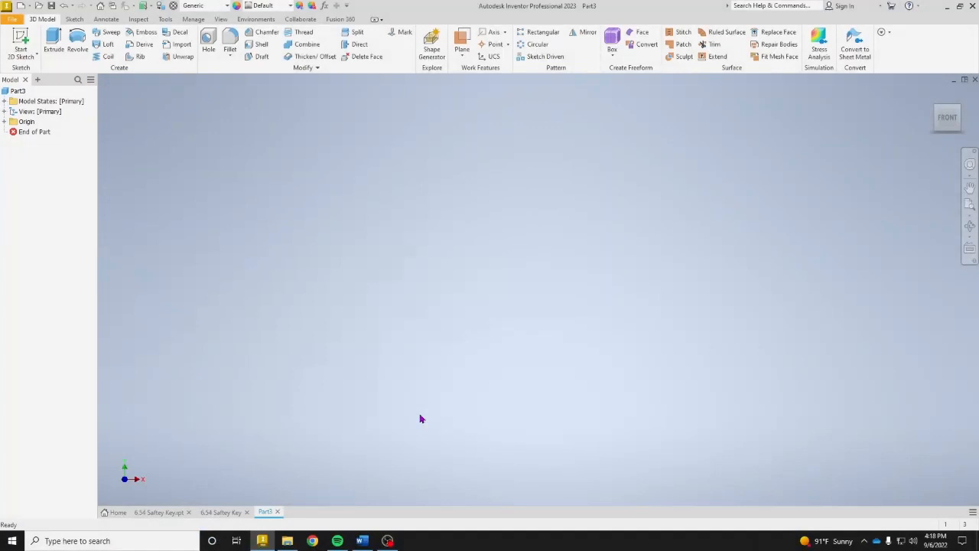
Start a sketch on the front XY plane and draw a tall, narrow rectangle up and to the right from the origin
{"action": "key", "text": "s"}
{"action": "left_click", "coordinate": [495, 160]}
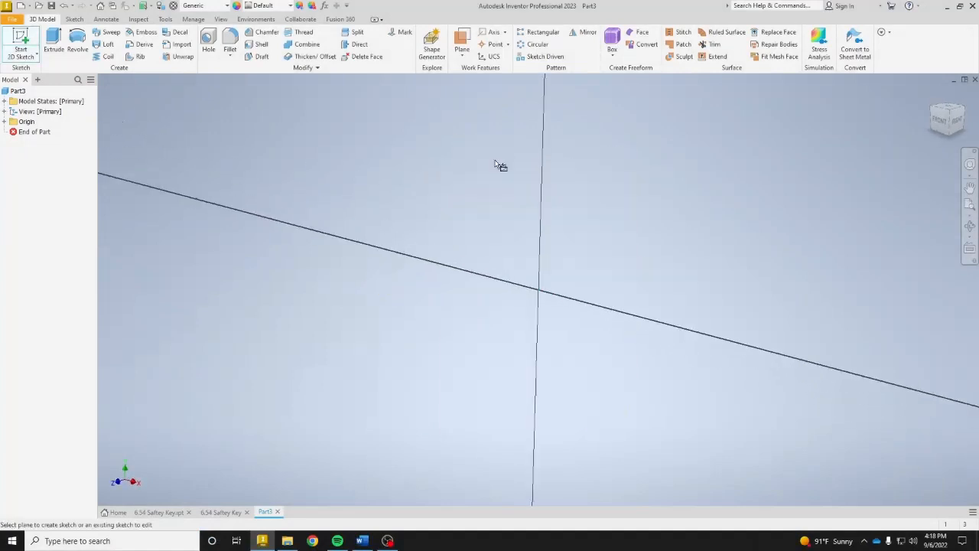
{"action": "mouse_move", "coordinate": [669, 192]}
{"action": "middle_mouse_down"}
{"action": "mouse_move", "coordinate": [430, 323]}
{"action": "mouse_move", "coordinate": [320, 305]}
{"action": "middle_mouse_up"}
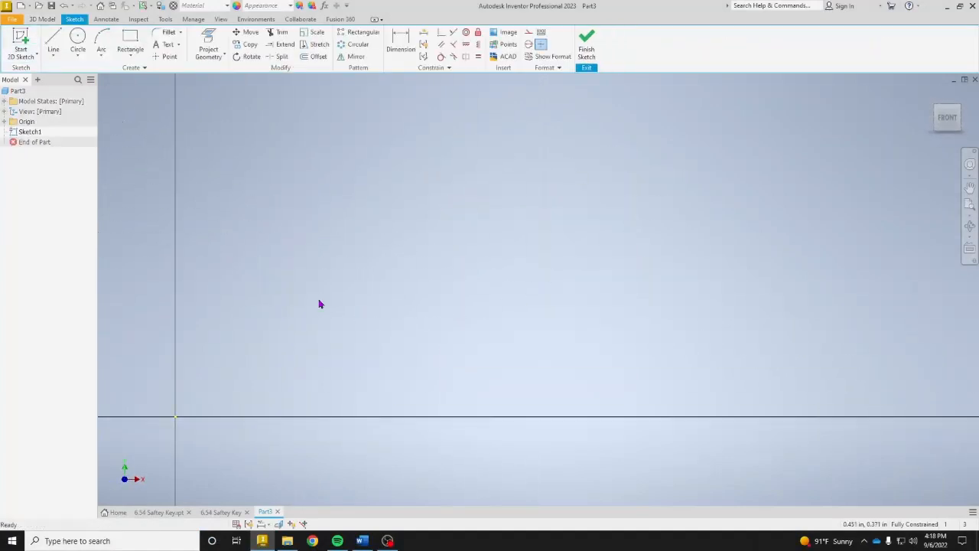
{"action": "left_click", "coordinate": [130, 39]}
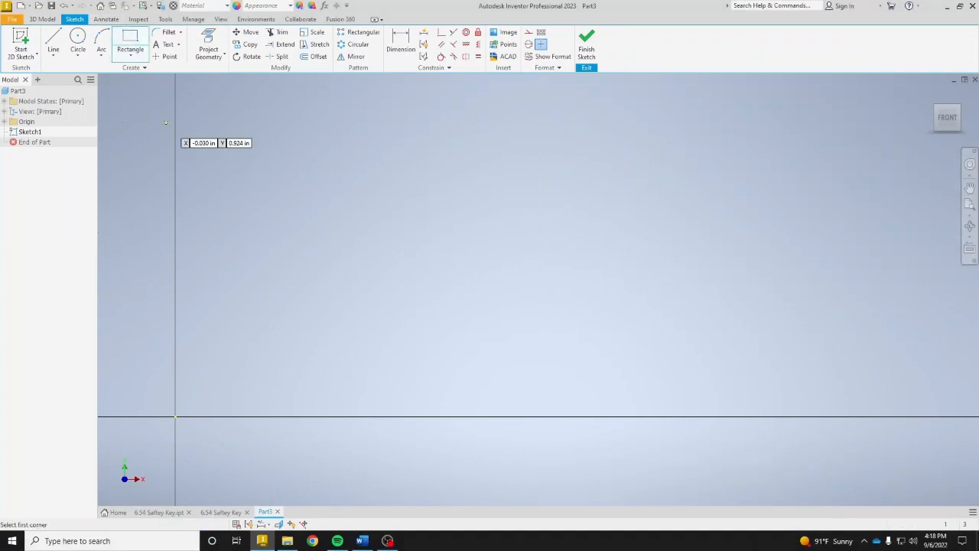
{"action": "left_click", "coordinate": [175, 416]}
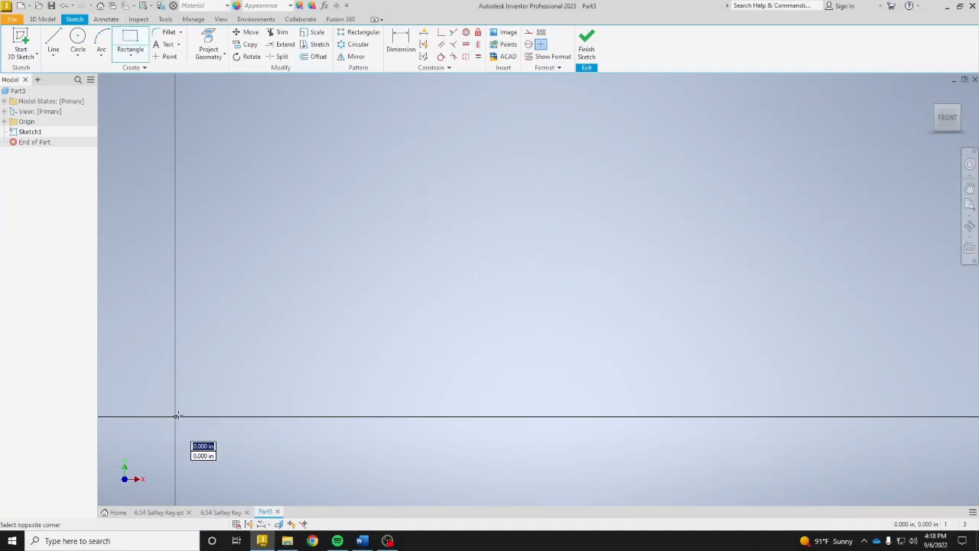
{"action": "left_click", "coordinate": [306, 110]}
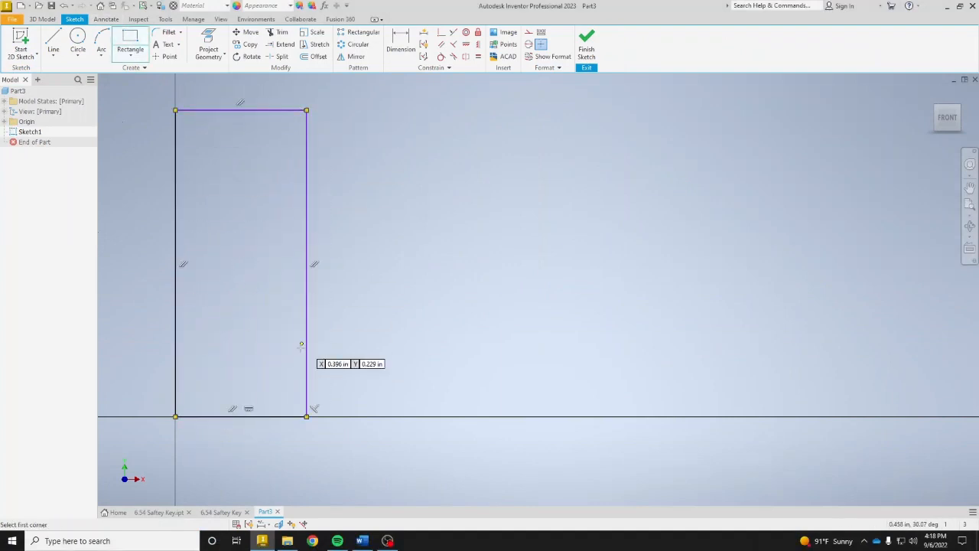
Draw a long, low rectangle about 0.42 in tall from the first rectangle's lower right corner, ending about 1.98 in from the origin
{"action": "left_click", "coordinate": [306, 417]}
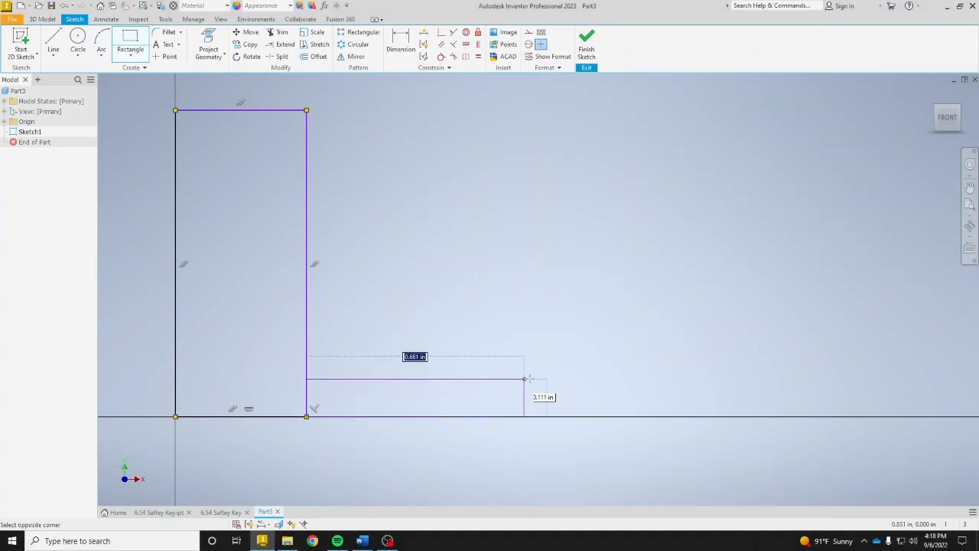
{"action": "left_click", "coordinate": [804, 283]}
{"action": "right_click", "coordinate": [806, 283]}
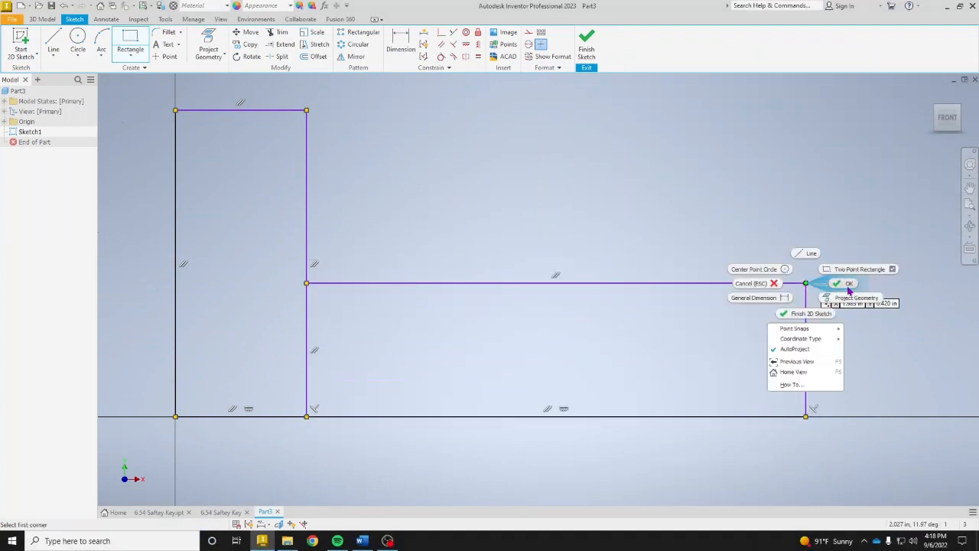
{"action": "left_click", "coordinate": [834, 280]}
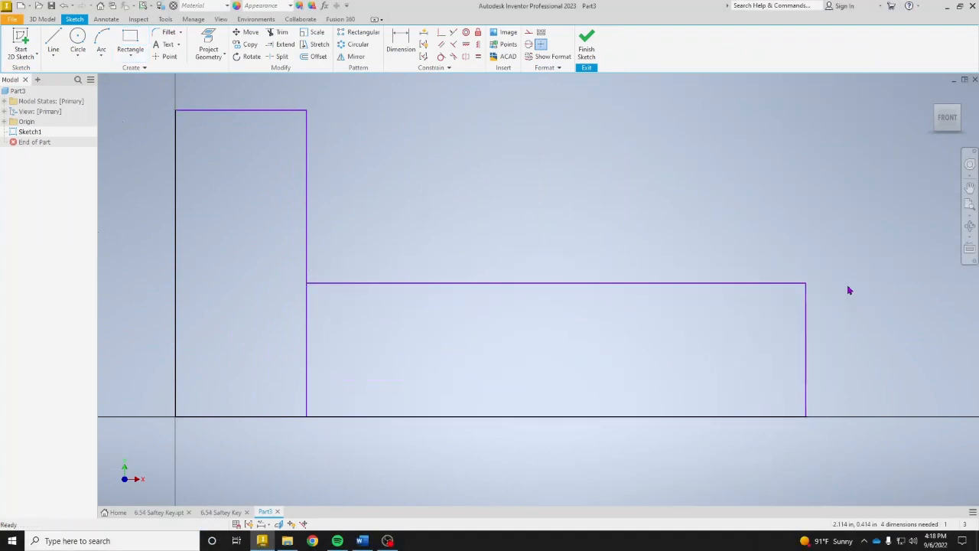
Dimension the overall horizontal length between the outermost vertical edges of the two rectangles as 4.12 in
{"action": "left_click", "coordinate": [408, 56]}
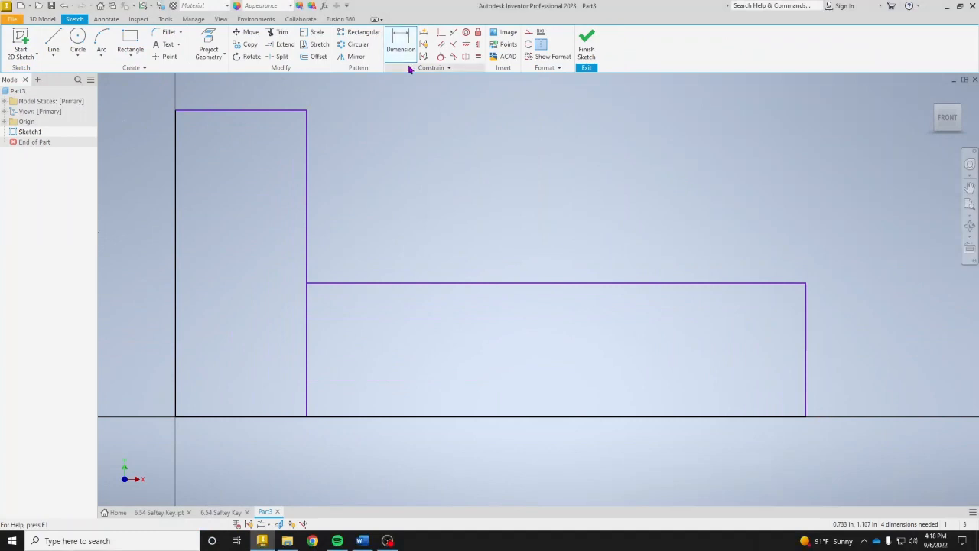
{"action": "left_click", "coordinate": [175, 201]}
{"action": "left_click", "coordinate": [806, 329]}
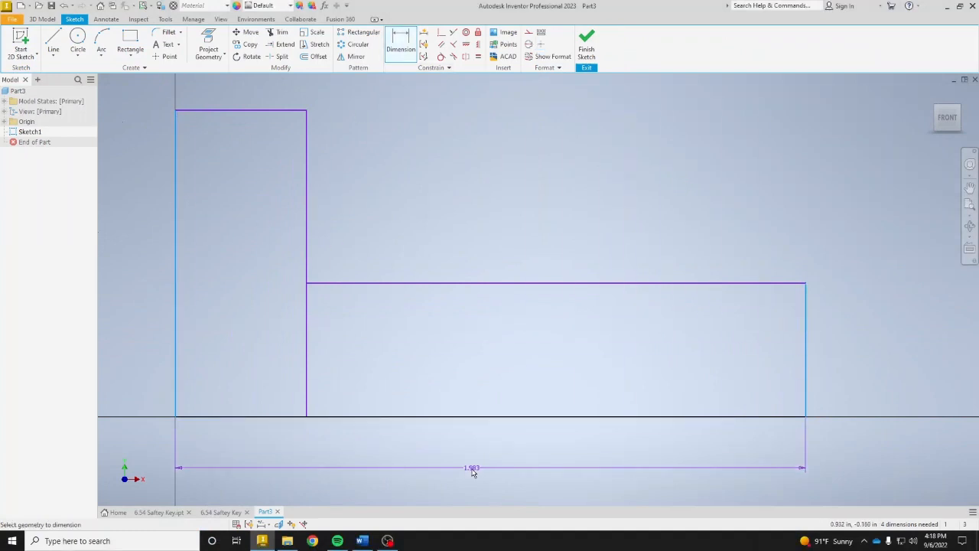
{"action": "left_click", "coordinate": [473, 472]}
{"action": "type", "text": "4."}
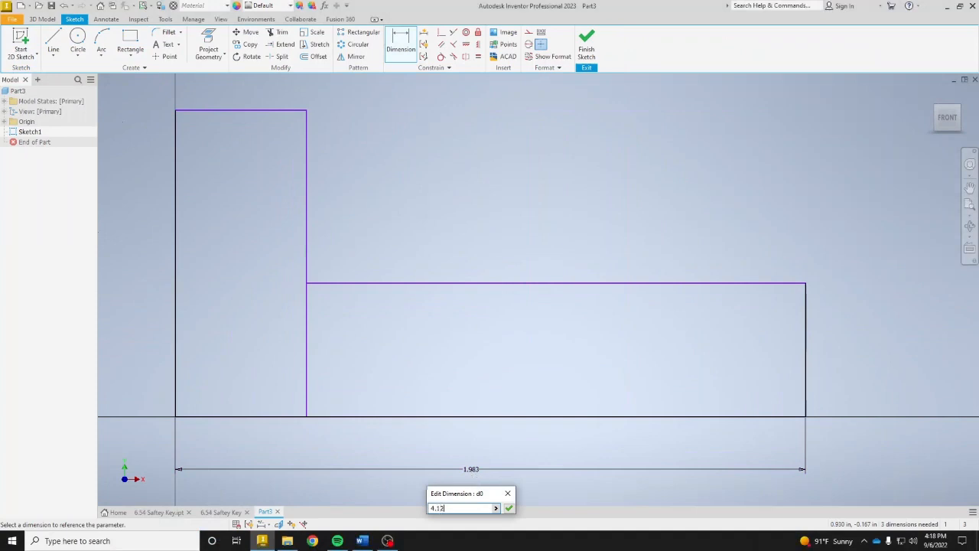
{"action": "type", "text": "12"}
{"action": "key", "text": "Return"}
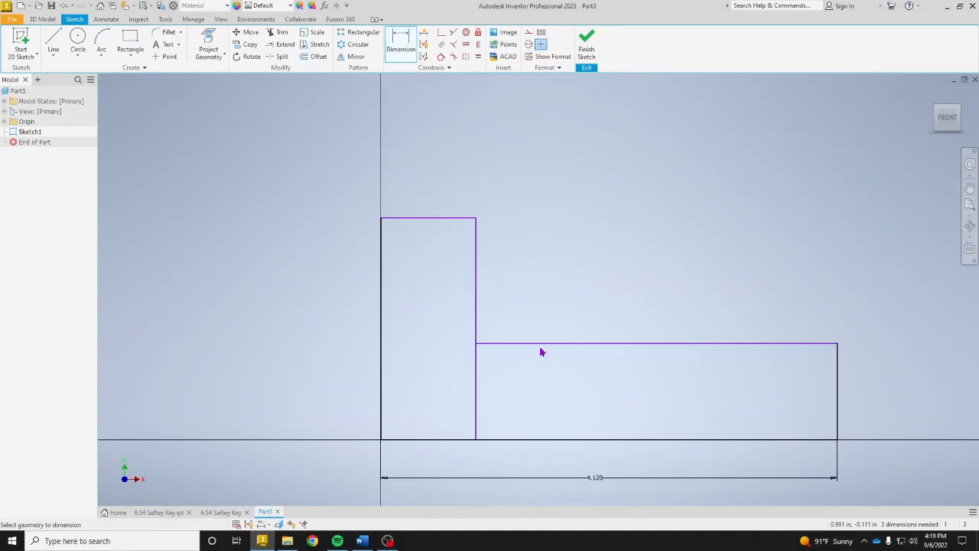
Dimension the height of the tall rectangle along its left edge as 1.5 in
{"action": "scroll", "coordinate": [540, 351], "scroll_direction": "down", "scroll_amount": 4}
{"action": "middle_click_drag", "start_coordinate": [540, 351], "coordinate": [464, 264]}
{"action": "scroll", "coordinate": [464, 265], "scroll_direction": "up", "scroll_amount": 5}
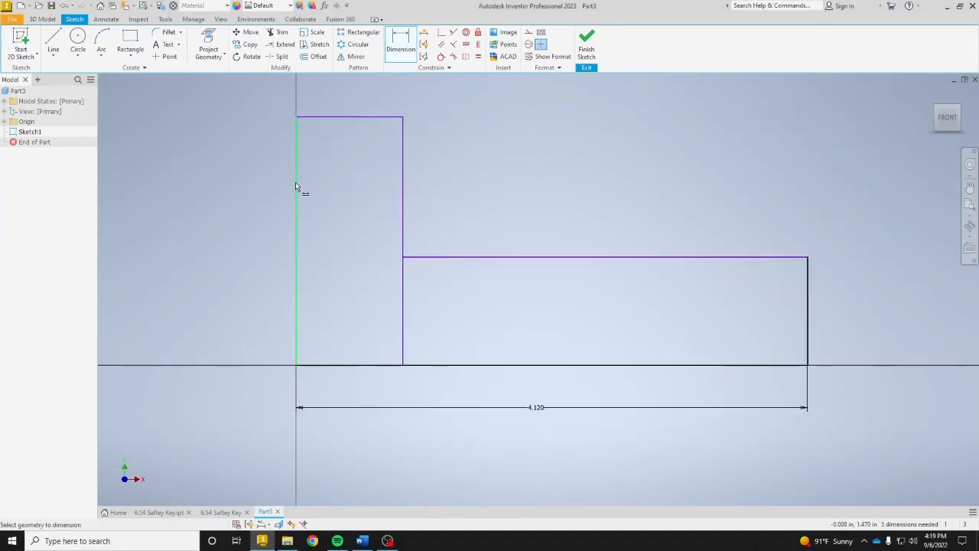
{"action": "left_click", "coordinate": [296, 183]}
{"action": "left_click", "coordinate": [218, 182]}
{"action": "type", "text": "1.5"}
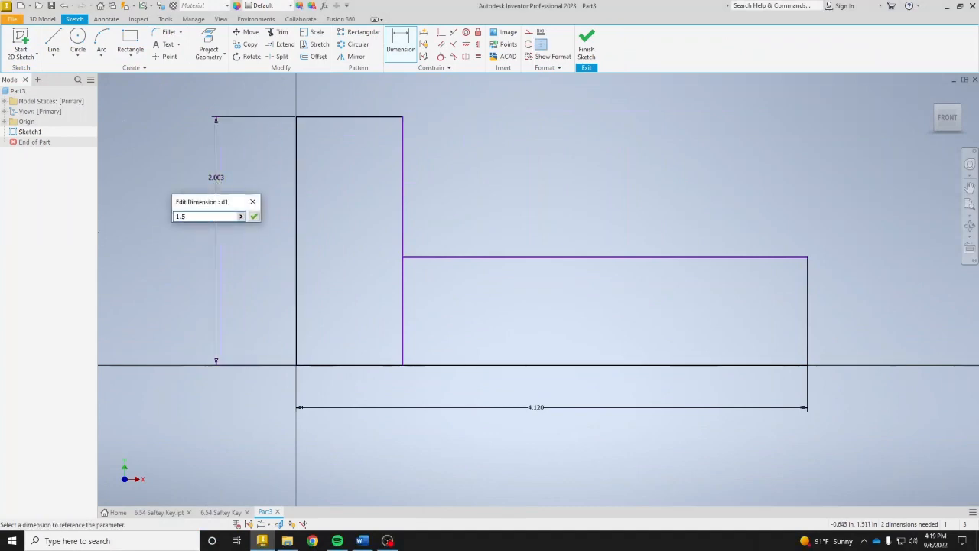
{"action": "key", "text": "Return"}
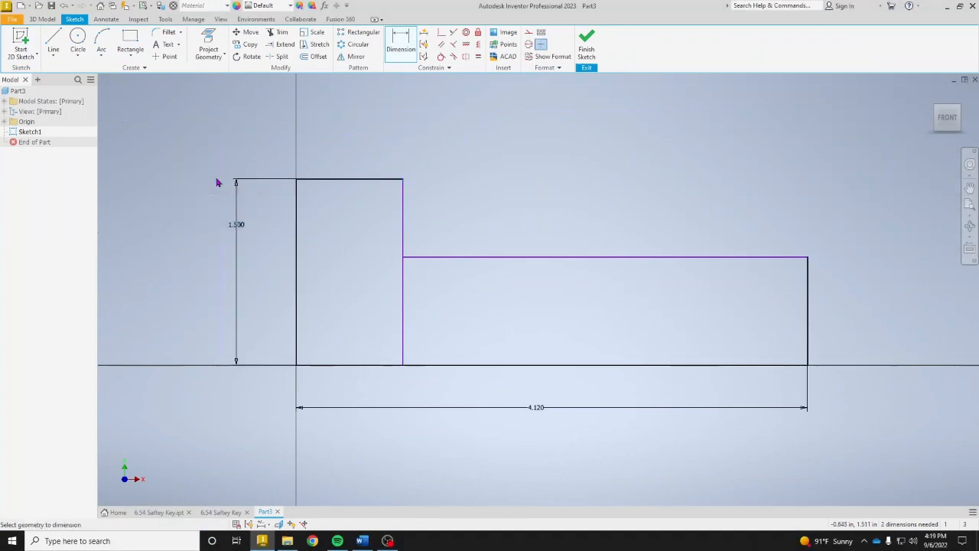
Dimension the width of the tall rectangle along its upper edge as 0.94 in
{"action": "left_click", "coordinate": [309, 180]}
{"action": "left_click", "coordinate": [328, 146]}
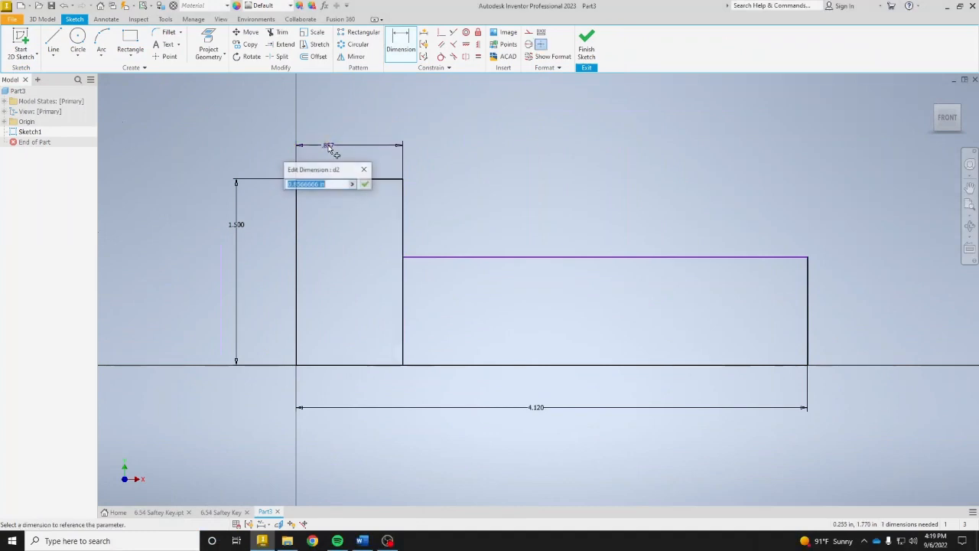
{"action": "type", "text": ".5"}
{"action": "key", "text": "Return"}
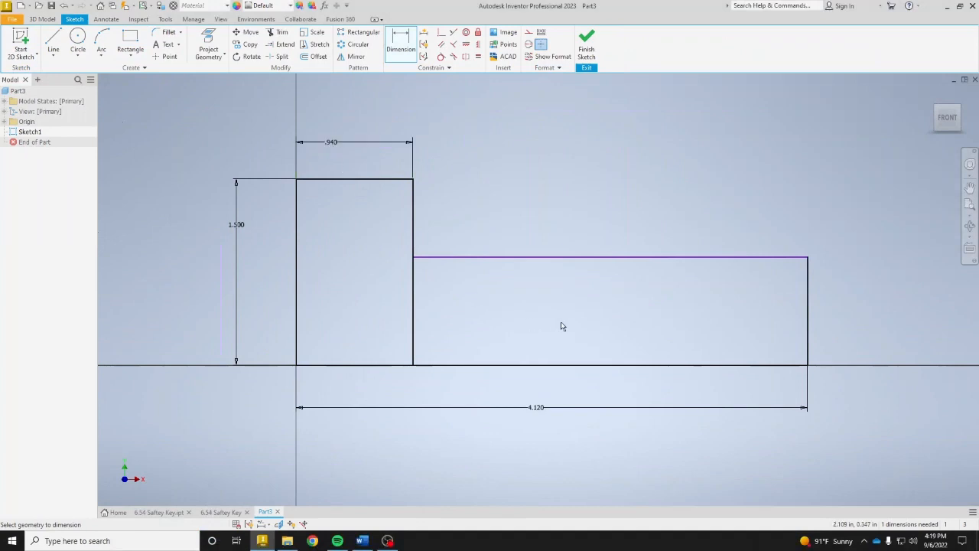
Dimension the low rectangle's height between its horizontal edges as 0.76 in and finish the sketch
{"action": "left_click", "coordinate": [755, 261]}
{"action": "left_click", "coordinate": [754, 366]}
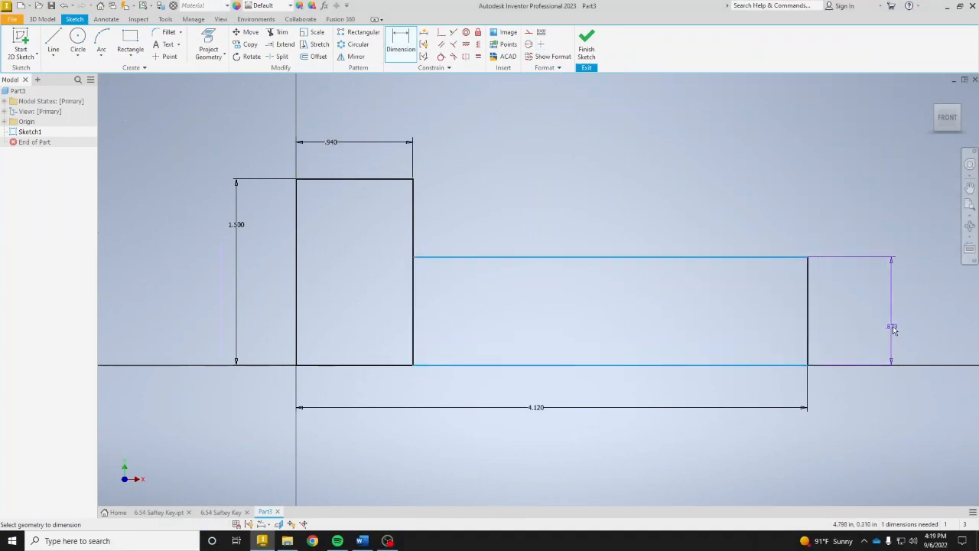
{"action": "left_click", "coordinate": [893, 327]}
{"action": "type", "text": ".76"}
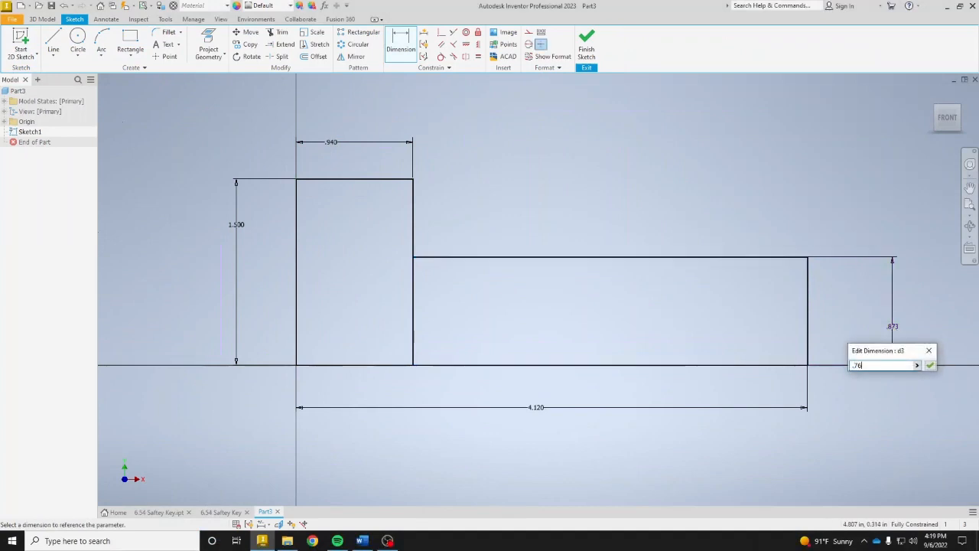
{"action": "key", "text": "Return"}
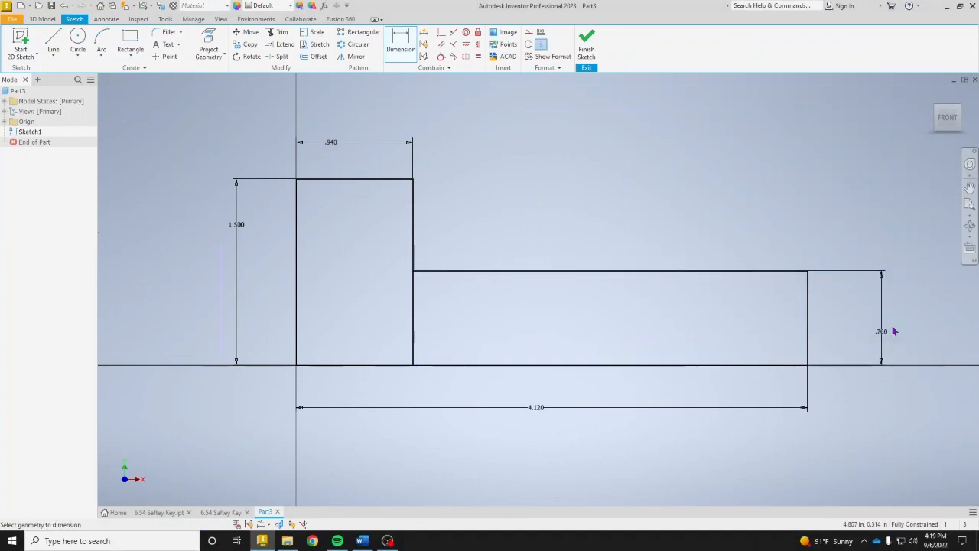
{"action": "left_click", "coordinate": [586, 50]}
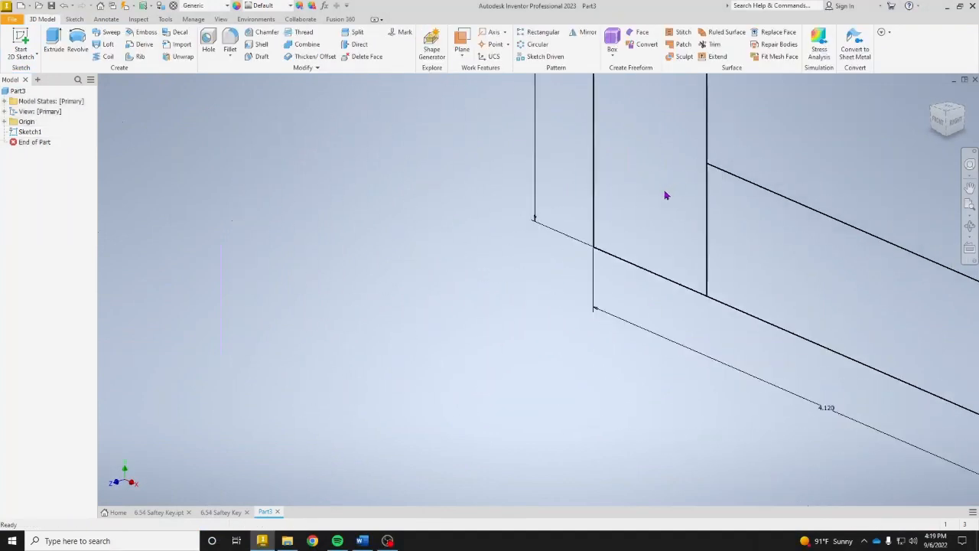
Extrude both rectangle profiles 2.3 in symmetrically about the sketch plane
{"action": "left_click", "coordinate": [52, 42]}
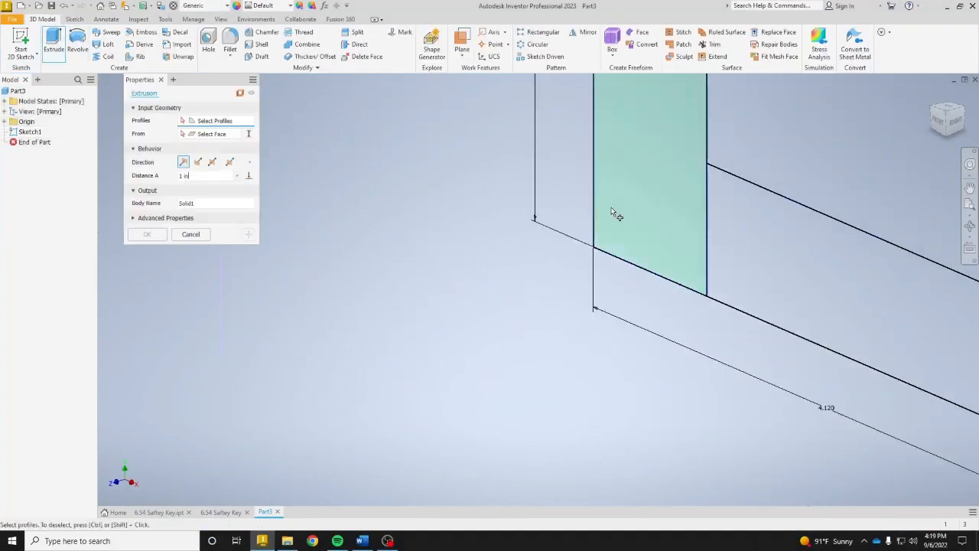
{"action": "middle_click_drag", "start_coordinate": [616, 212], "coordinate": [397, 227]}
{"action": "left_click", "coordinate": [408, 219]}
{"action": "left_click", "coordinate": [527, 258]}
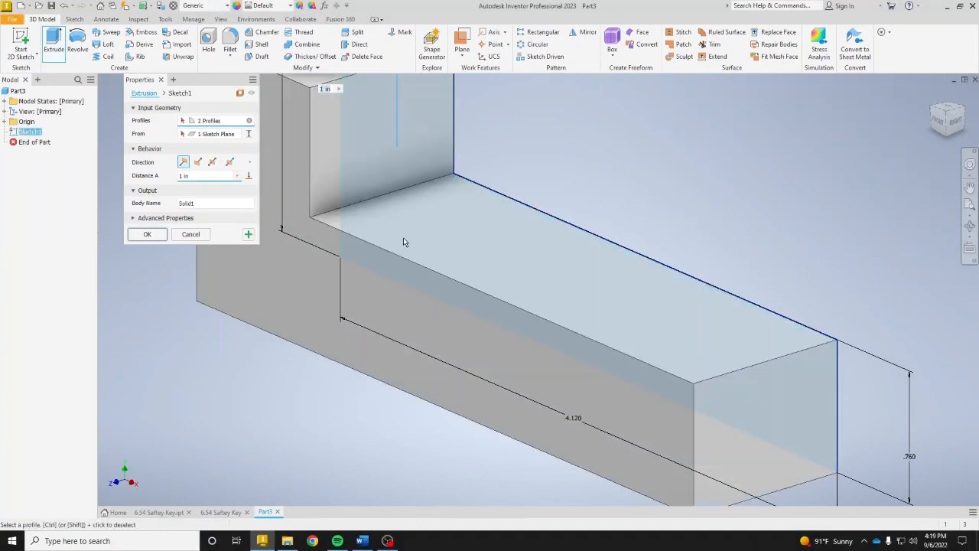
{"action": "type", "text": "2.3"}
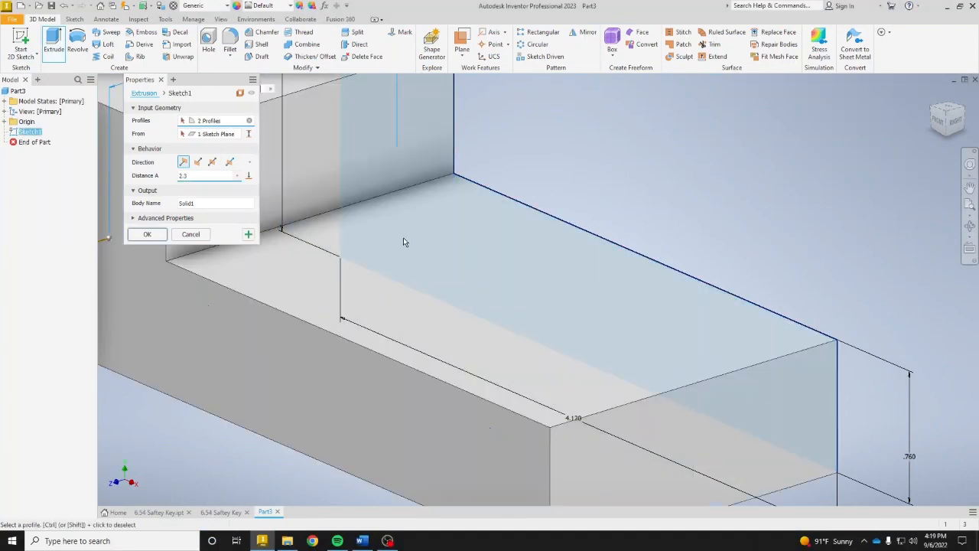
{"action": "left_click", "coordinate": [212, 162]}
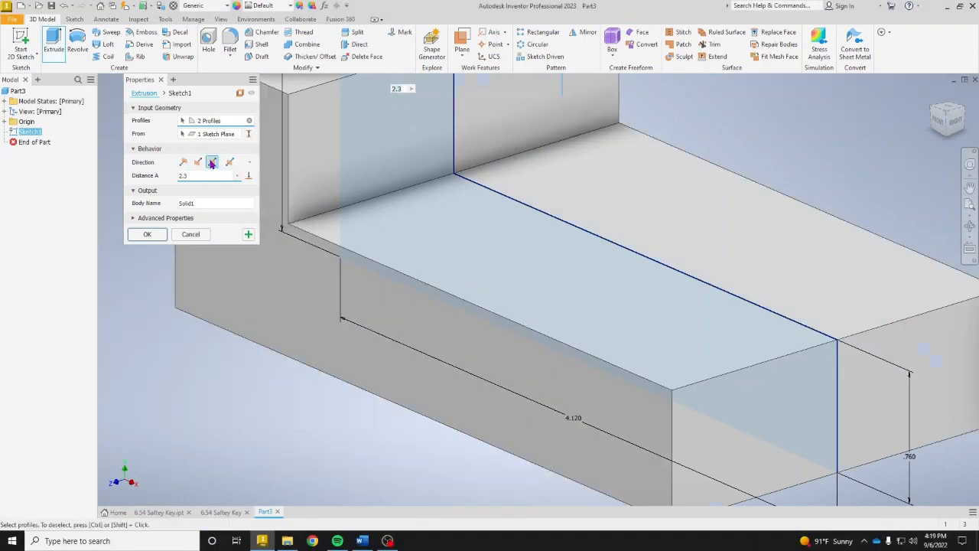
{"action": "left_click", "coordinate": [147, 235]}
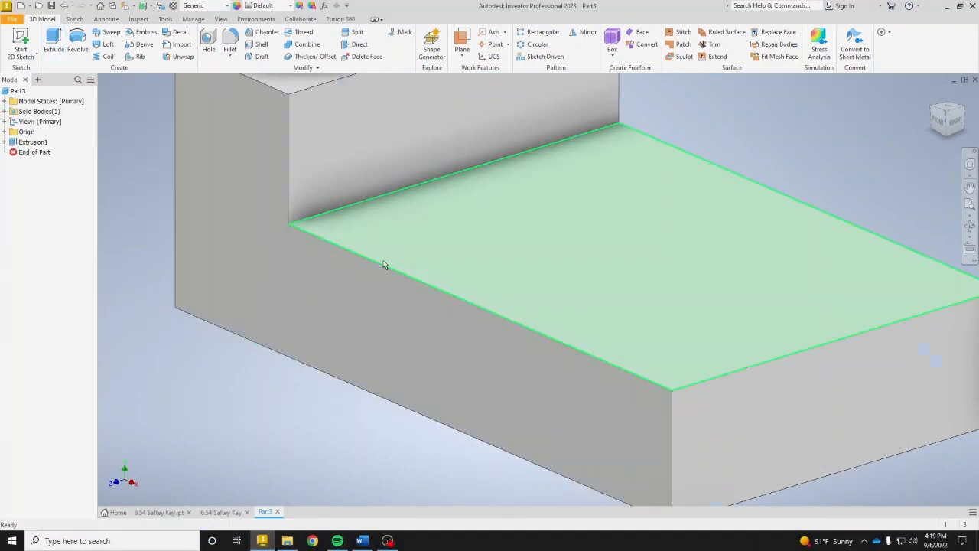
Sketch on the raised block's inner vertical face a right triangle about 1.3 in wide and 0.8 in tall, overlapping the face's upper left corner
{"action": "scroll", "coordinate": [449, 240], "scroll_direction": "down", "scroll_amount": 3}
{"action": "middle_click_drag", "start_coordinate": [522, 239], "coordinate": [432, 260]}
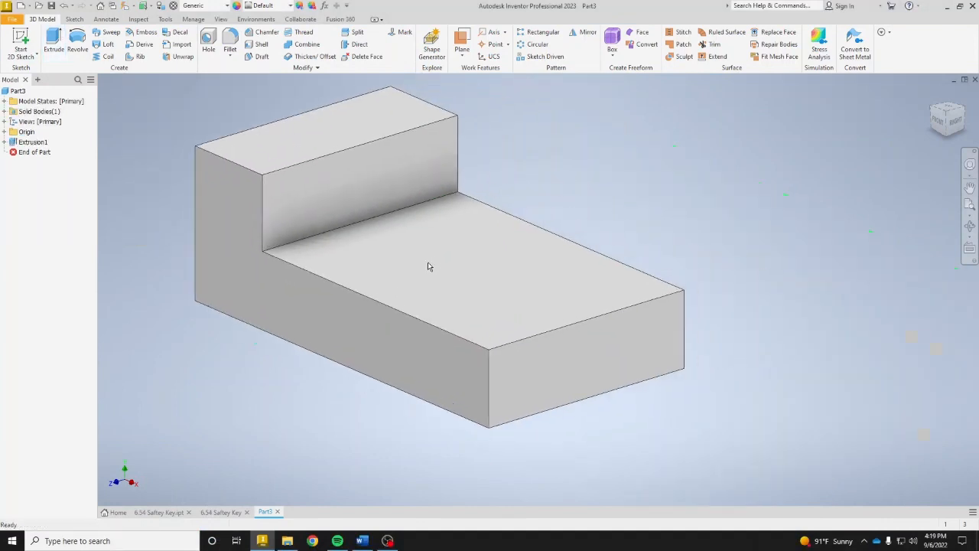
{"action": "left_click", "coordinate": [364, 172]}
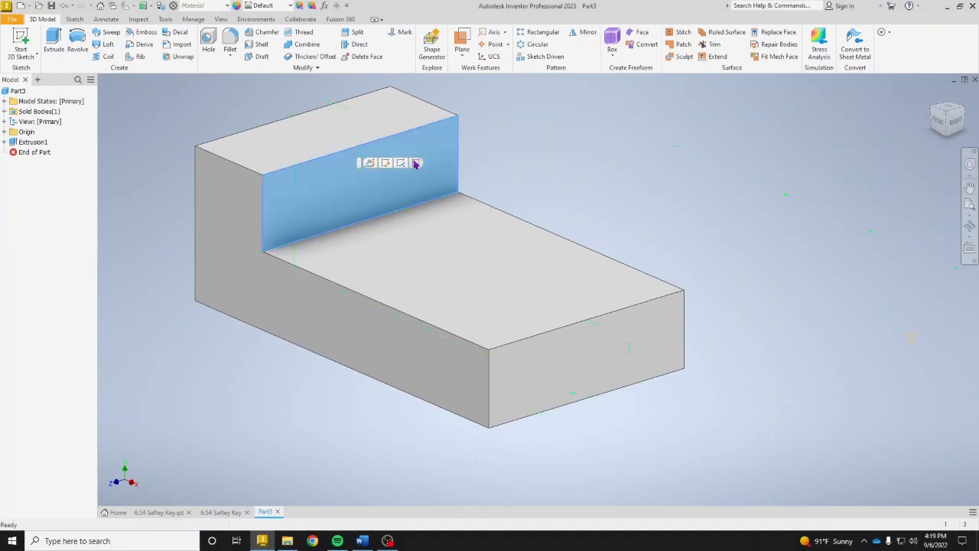
{"action": "left_click", "coordinate": [415, 163]}
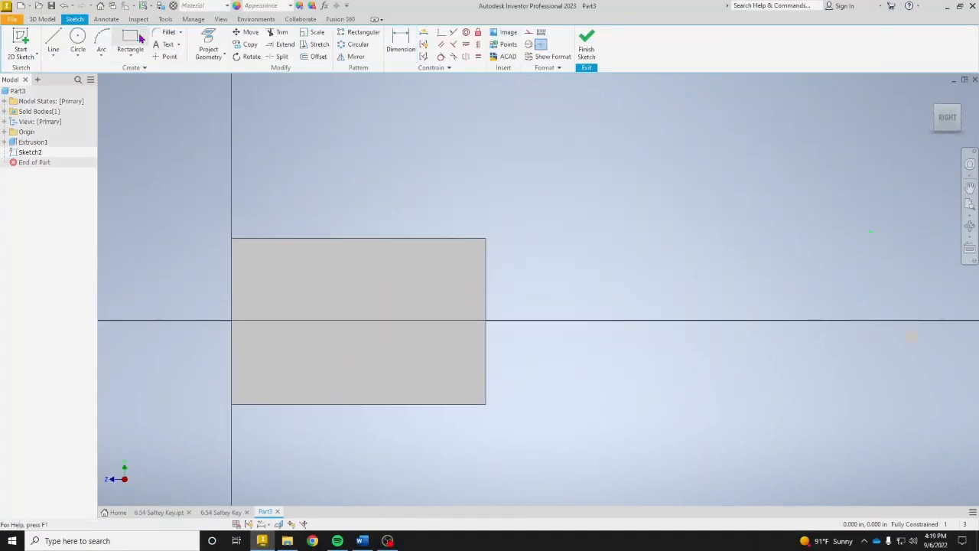
{"action": "left_click", "coordinate": [53, 42]}
{"action": "left_click", "coordinate": [195, 192]}
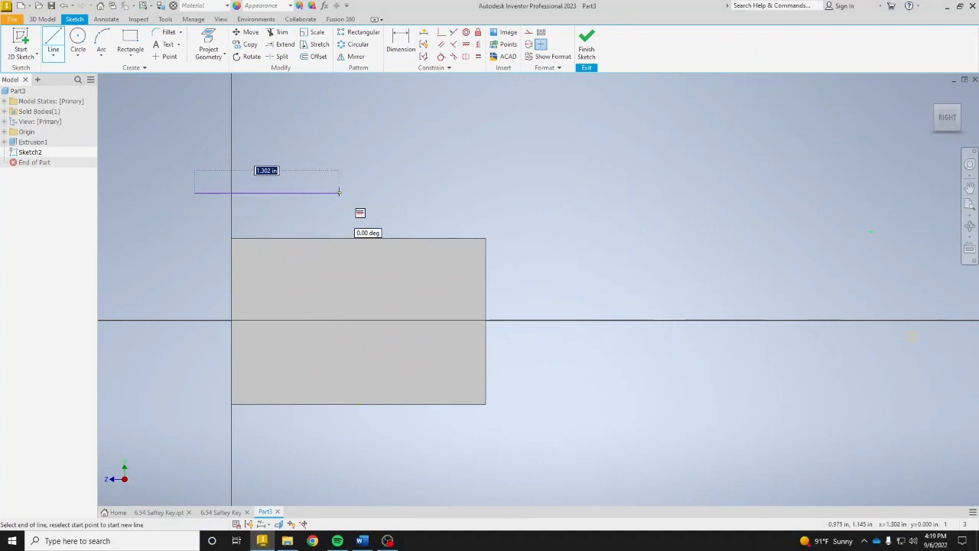
{"action": "left_click", "coordinate": [337, 192]}
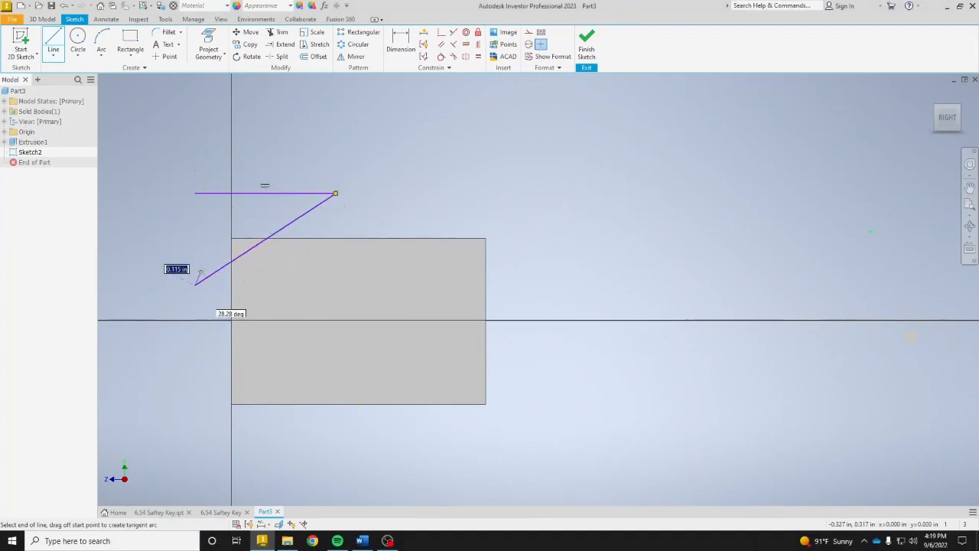
{"action": "left_click", "coordinate": [195, 284]}
{"action": "left_click", "coordinate": [195, 193]}
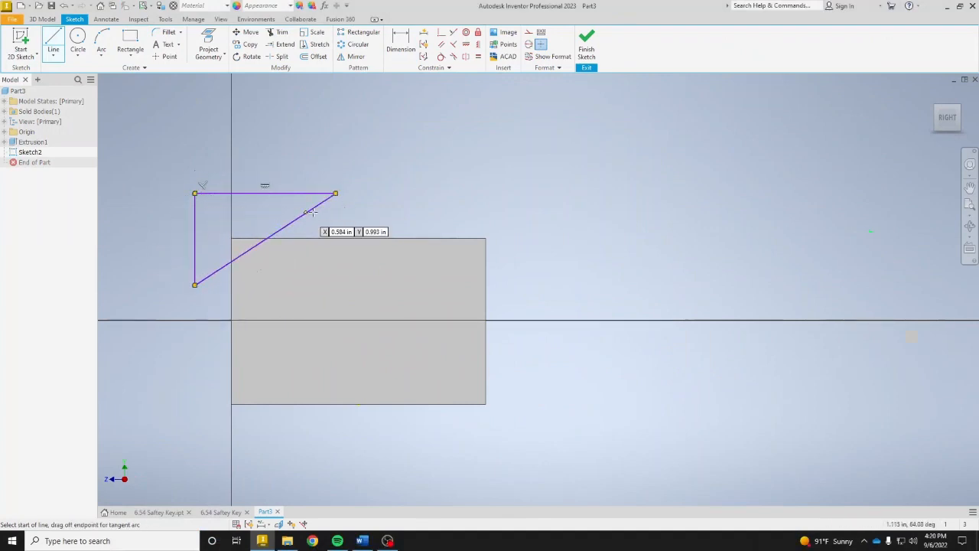
Draw a mirrored right triangle about 1.28 in wide and 0.86 in tall over the face's upper right corner, level with the first
{"action": "left_click", "coordinate": [388, 193]}
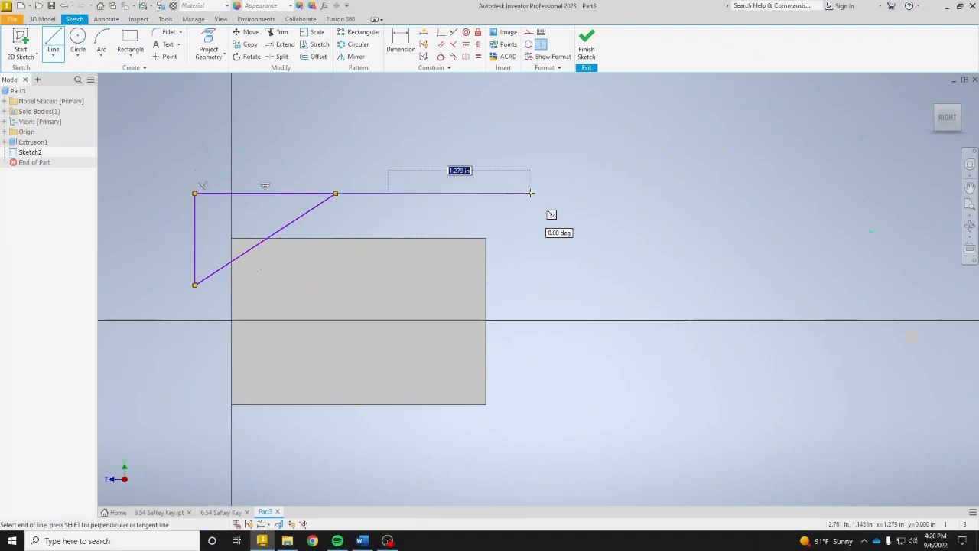
{"action": "left_click", "coordinate": [530, 193]}
{"action": "left_click", "coordinate": [530, 288]}
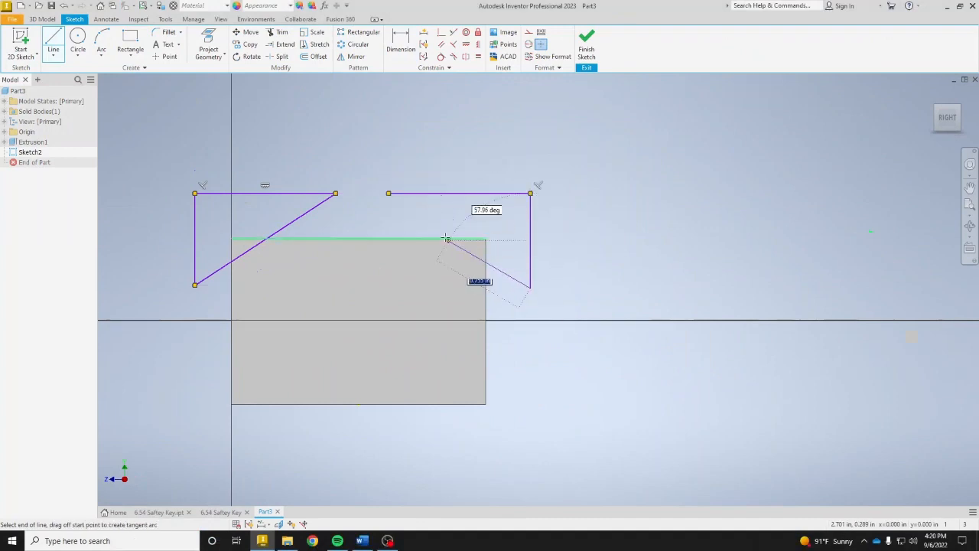
{"action": "left_click", "coordinate": [388, 193]}
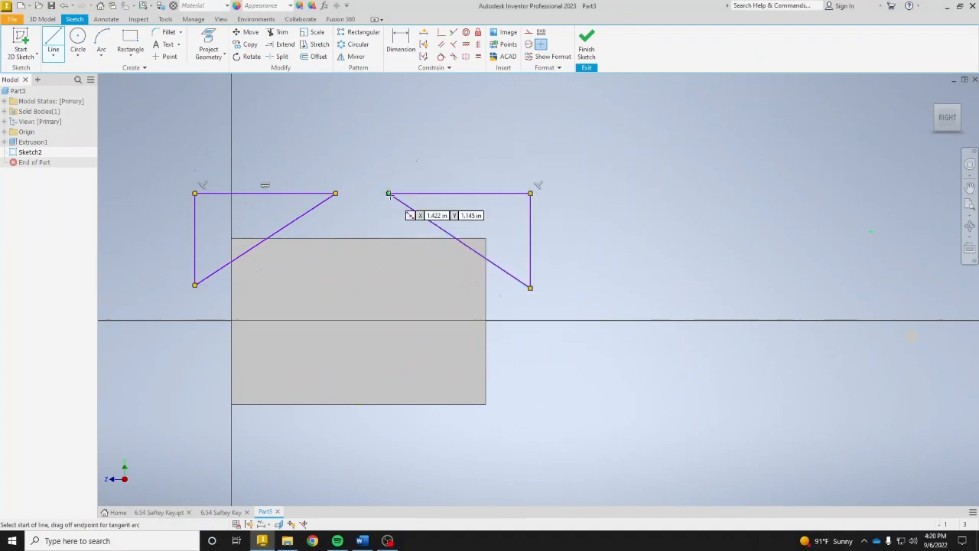
Constrain the two triangles' horizontal edges to equal length, and do the same for their sloped edges
{"action": "right_click", "coordinate": [579, 221]}
{"action": "left_click", "coordinate": [631, 228]}
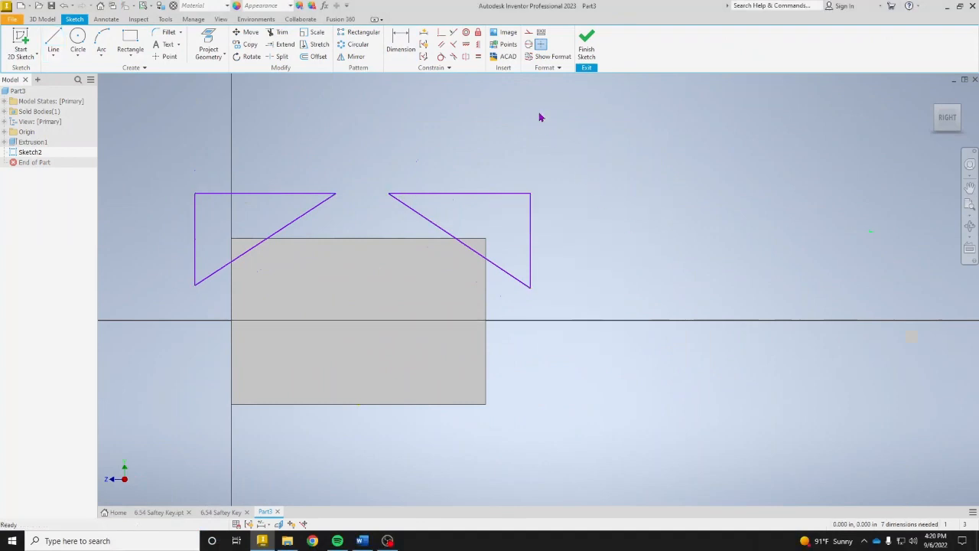
{"action": "left_click", "coordinate": [478, 56]}
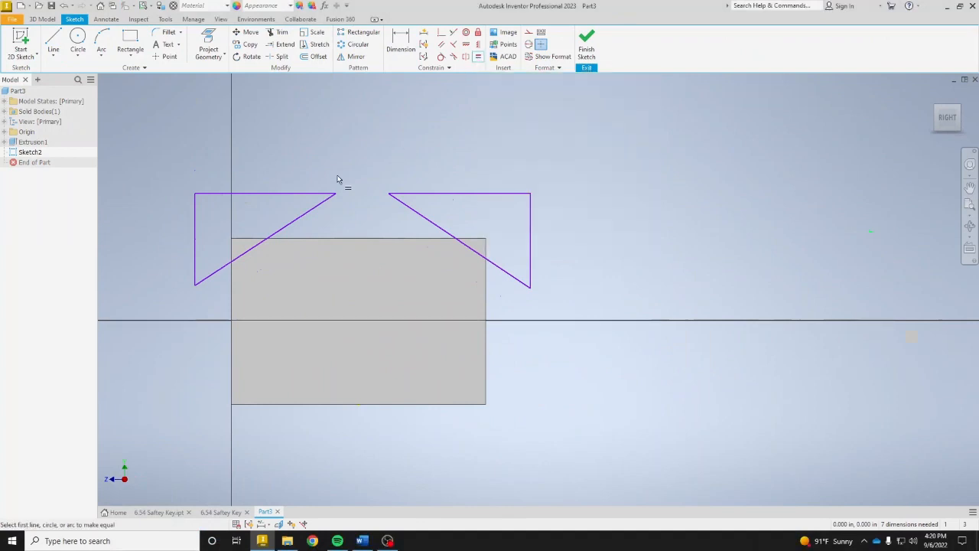
{"action": "left_click", "coordinate": [253, 194]}
{"action": "left_click", "coordinate": [434, 195]}
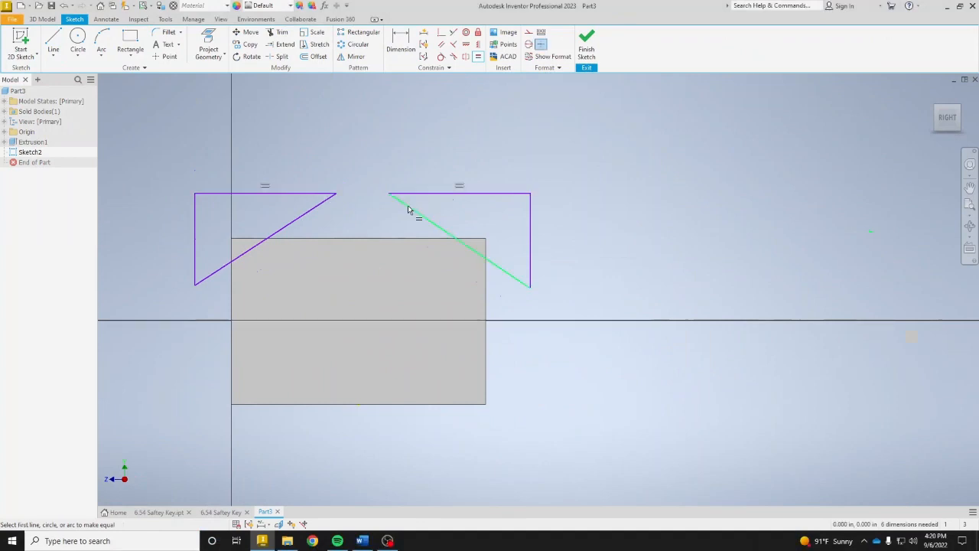
{"action": "left_click", "coordinate": [408, 206]}
{"action": "left_click", "coordinate": [319, 212]}
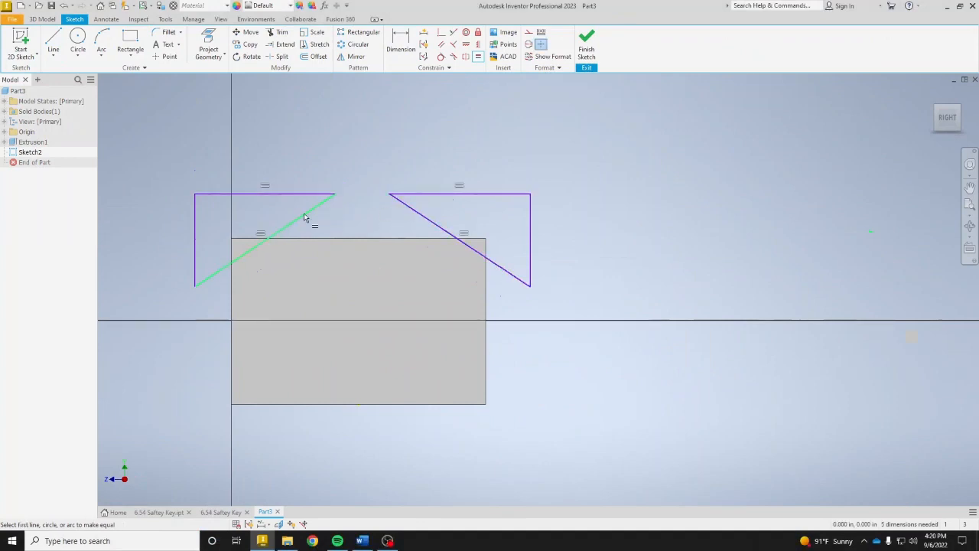
Try to make the vertical edges of the two triangles equal in length
{"action": "left_click", "coordinate": [195, 212]}
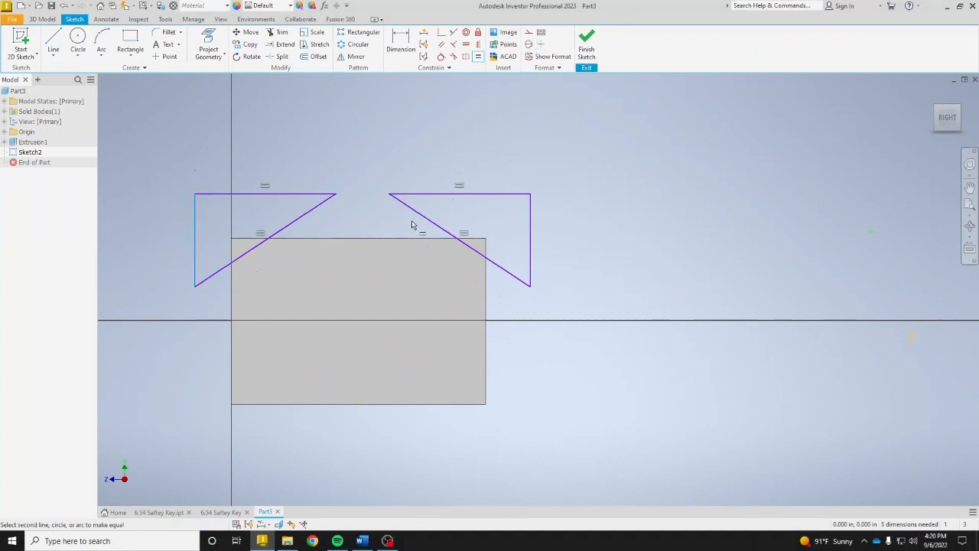
{"action": "left_click", "coordinate": [530, 225]}
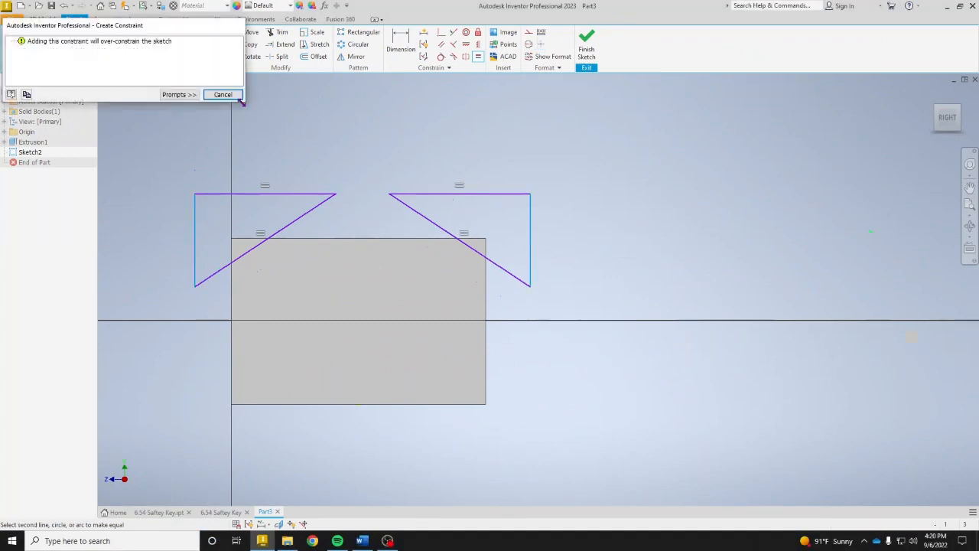
{"action": "left_click", "coordinate": [239, 97]}
{"action": "right_click", "coordinate": [396, 147]}
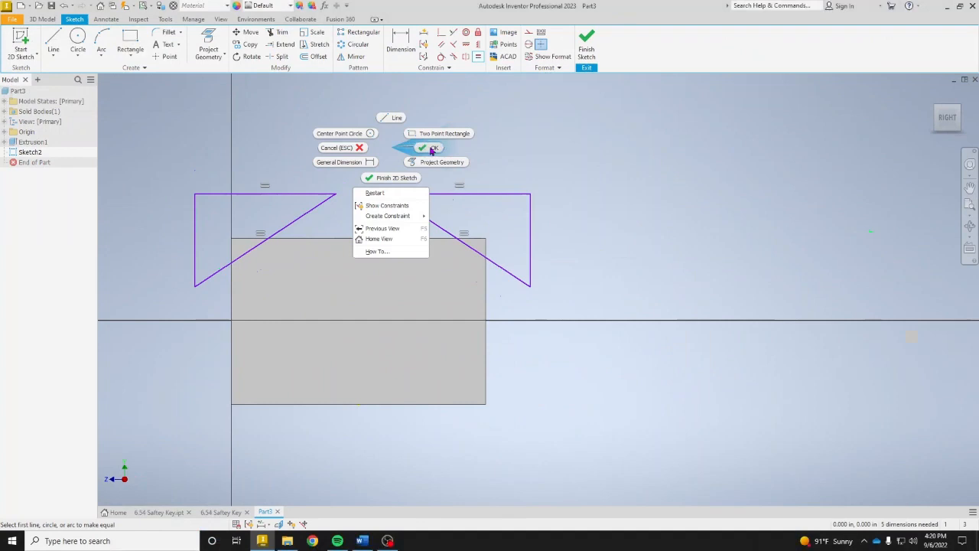
{"action": "left_click", "coordinate": [432, 149]}
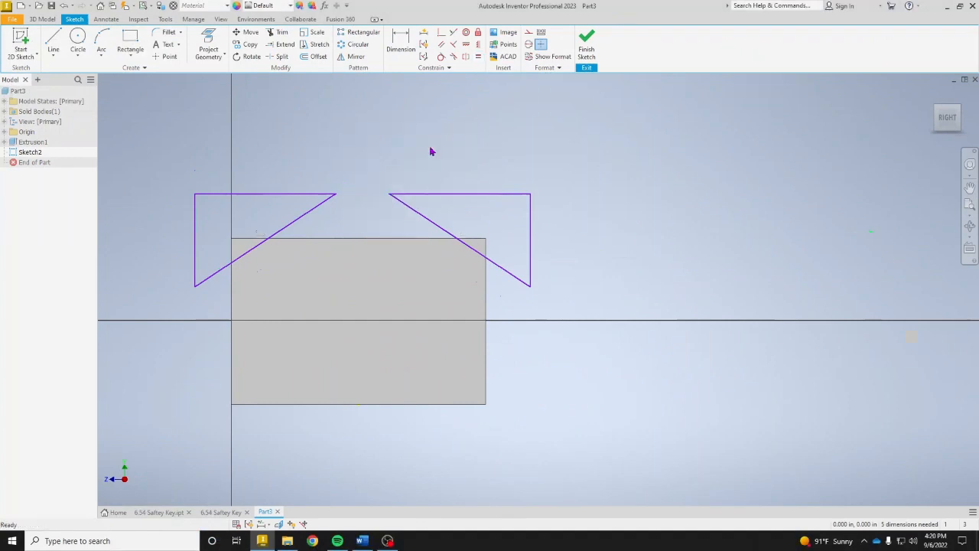
Project the outline of the raised block's inner vertical face into the sketch
{"action": "left_click", "coordinate": [208, 35]}
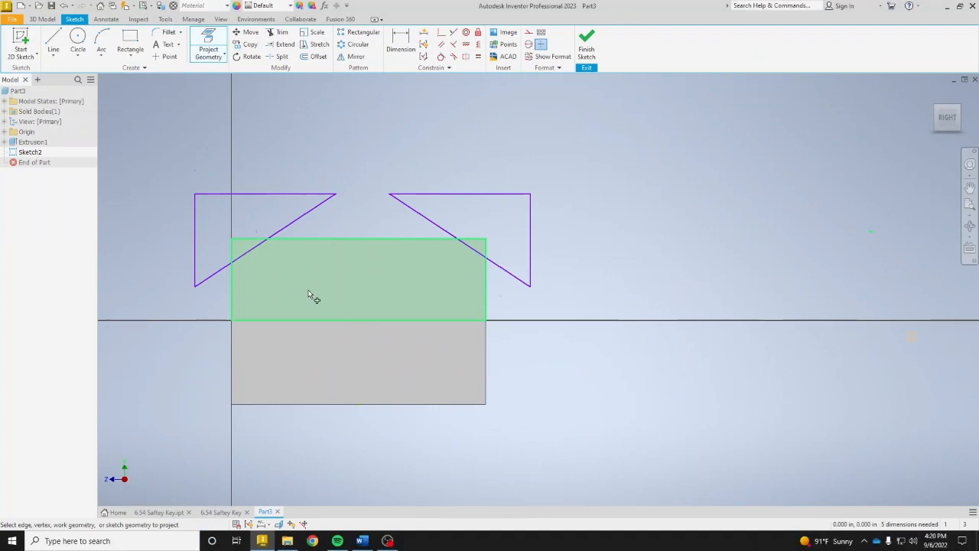
{"action": "left_click", "coordinate": [381, 290]}
{"action": "right_click", "coordinate": [608, 264]}
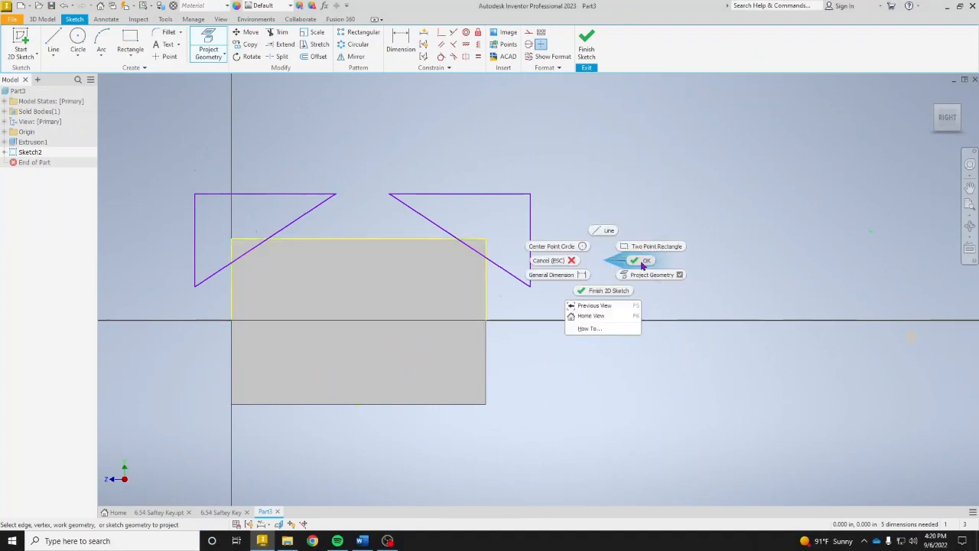
{"action": "left_click", "coordinate": [641, 262]}
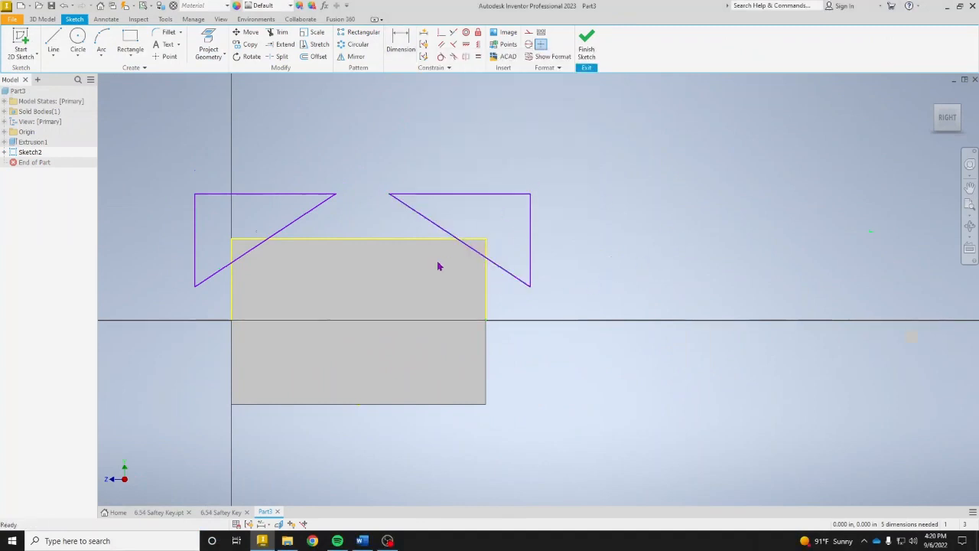
Dimension the left triangle's vertical edge as 0.44 in, placing the dimension outside the triangle
{"action": "left_click", "coordinate": [401, 42]}
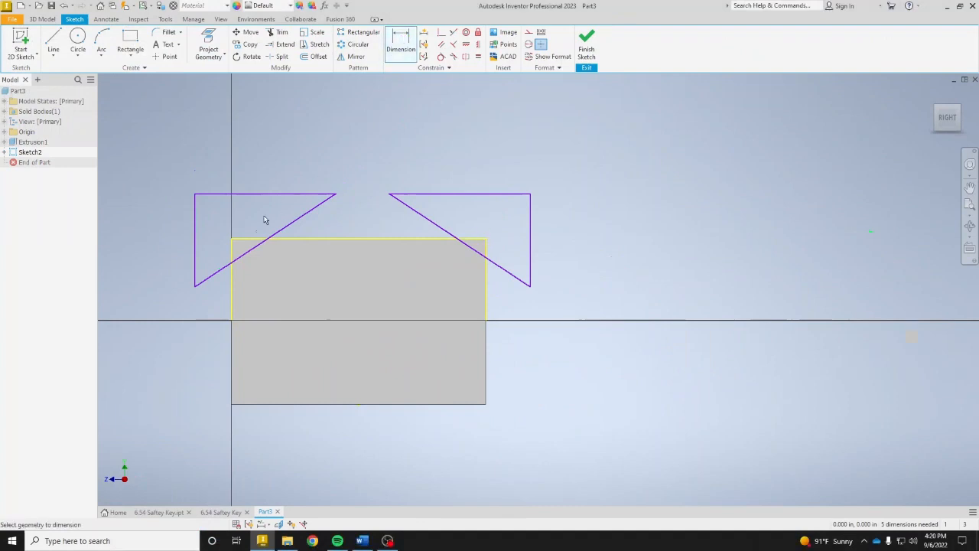
{"action": "left_click", "coordinate": [195, 232]}
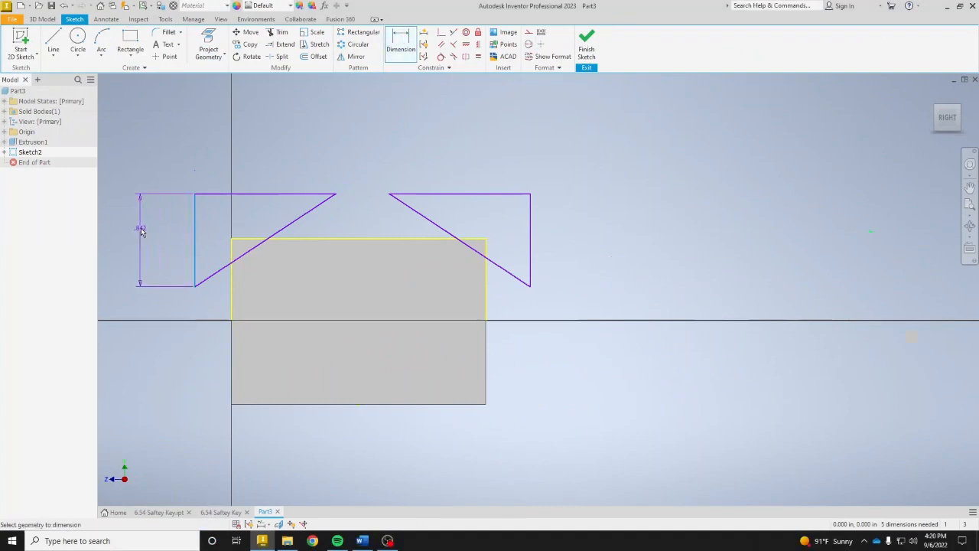
{"action": "left_click", "coordinate": [141, 232]}
{"action": "type", "text": ".44"}
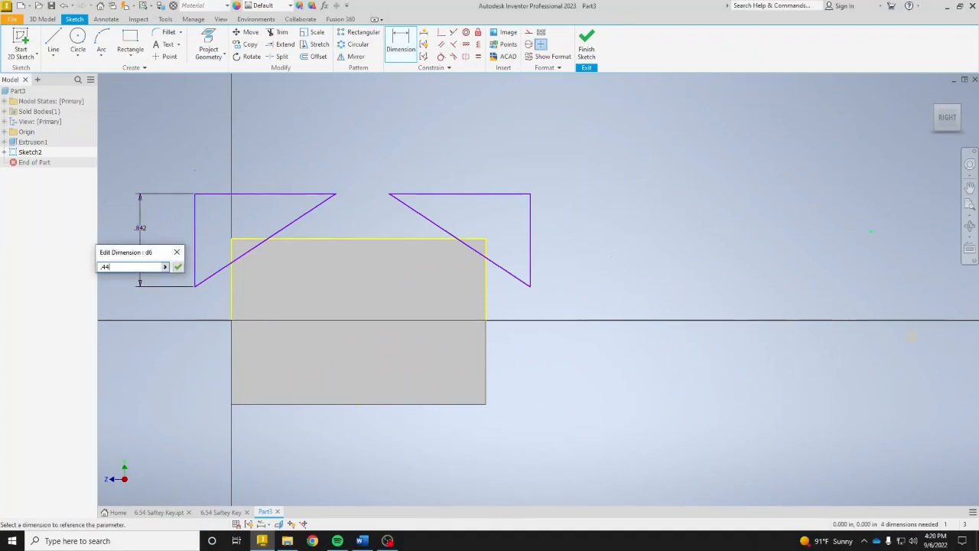
{"action": "key", "text": "Return"}
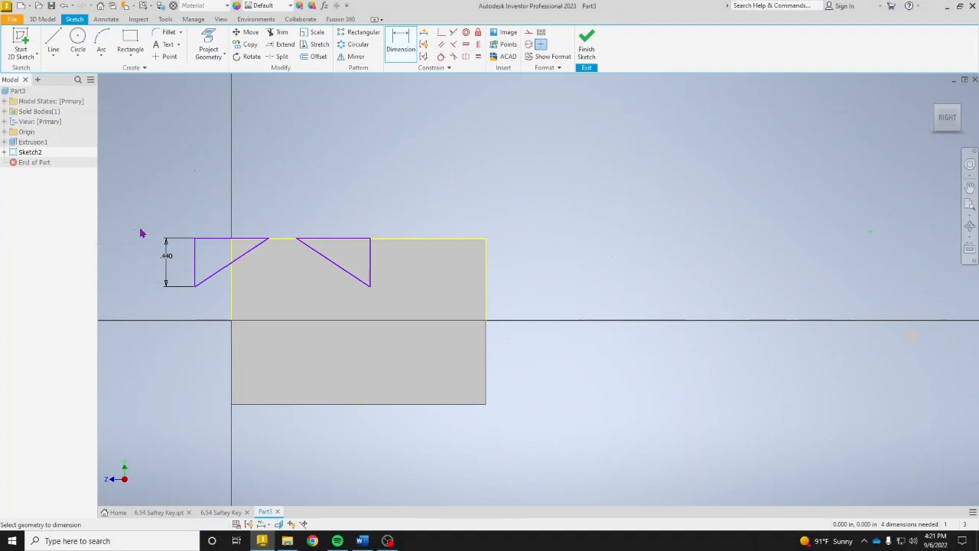
{"action": "left_click", "coordinate": [196, 260]}
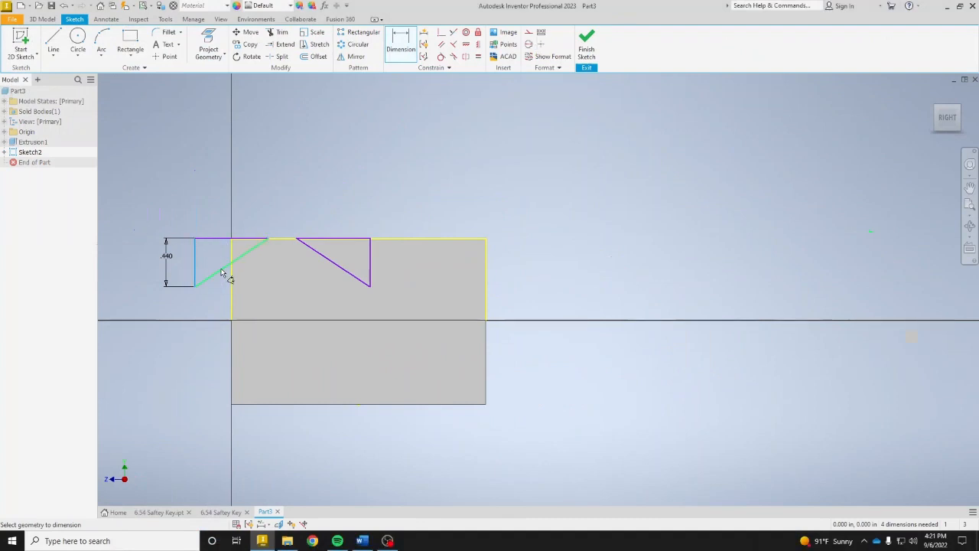
{"action": "left_click", "coordinate": [222, 273]}
{"action": "key", "text": "Escape"}
Dimension the angle between the left triangle's horizontal edge and its sloped edge as 30 degrees
{"action": "key", "text": "d"}
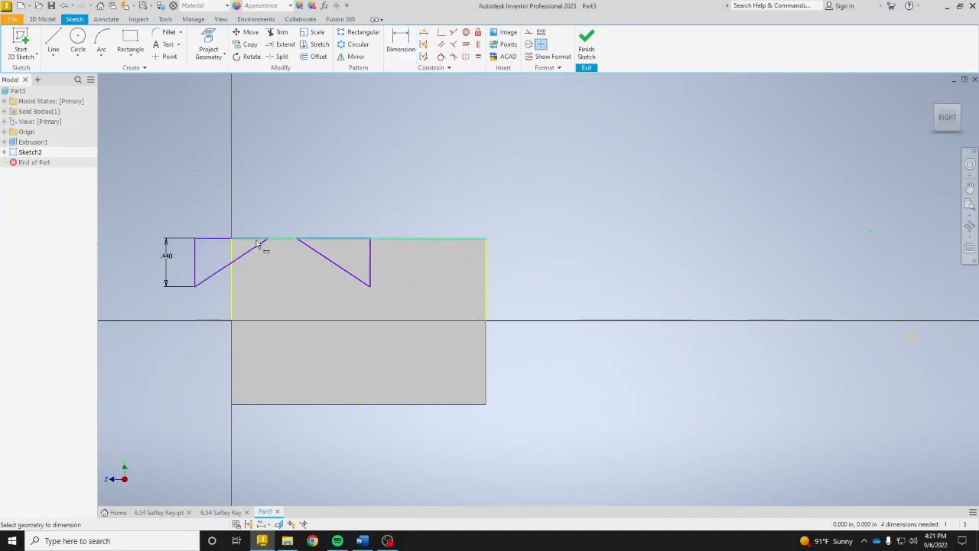
{"action": "left_click", "coordinate": [212, 240]}
{"action": "left_click", "coordinate": [220, 267]}
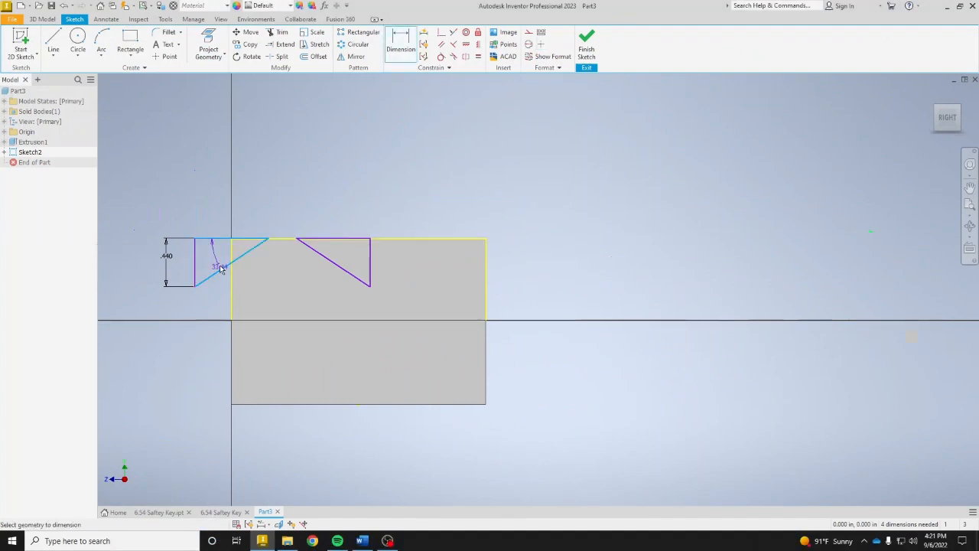
{"action": "left_click", "coordinate": [215, 260]}
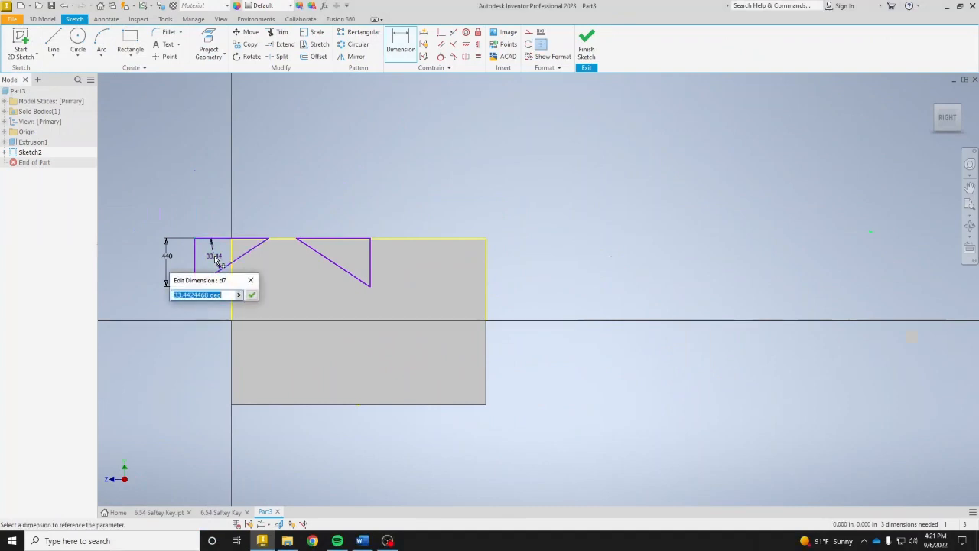
{"action": "type", "text": "30"}
{"action": "key", "text": "Return"}
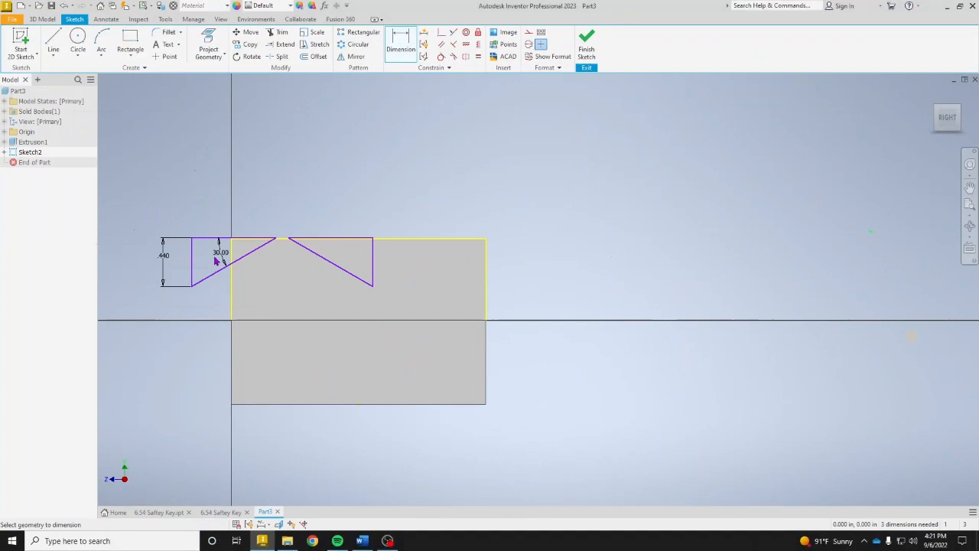
{"action": "right_click", "coordinate": [394, 198]}
{"action": "left_click", "coordinate": [428, 196]}
Make the right triangle's right-angle corner coincident with the projected face's upper right corner
{"action": "left_click", "coordinate": [438, 34]}
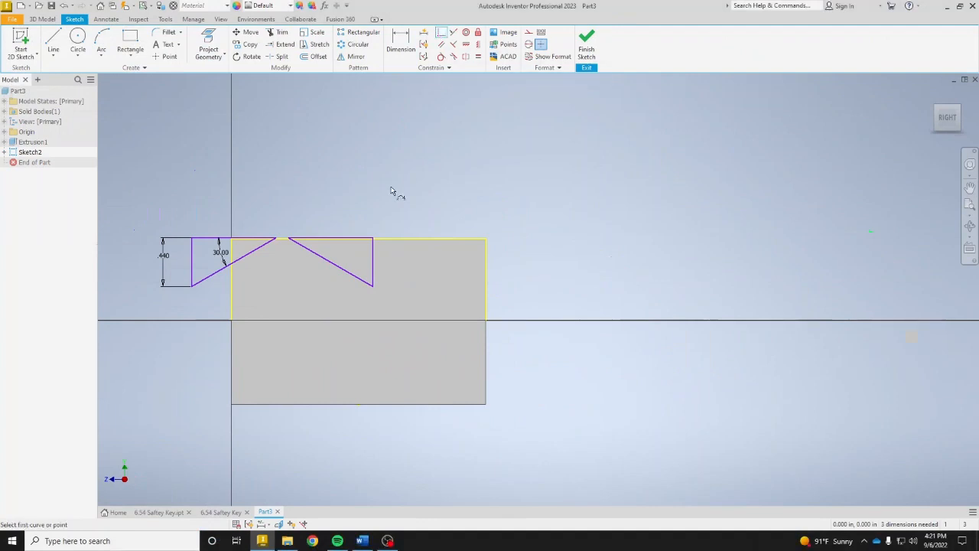
{"action": "scroll", "coordinate": [385, 255], "scroll_direction": "down", "scroll_amount": 5}
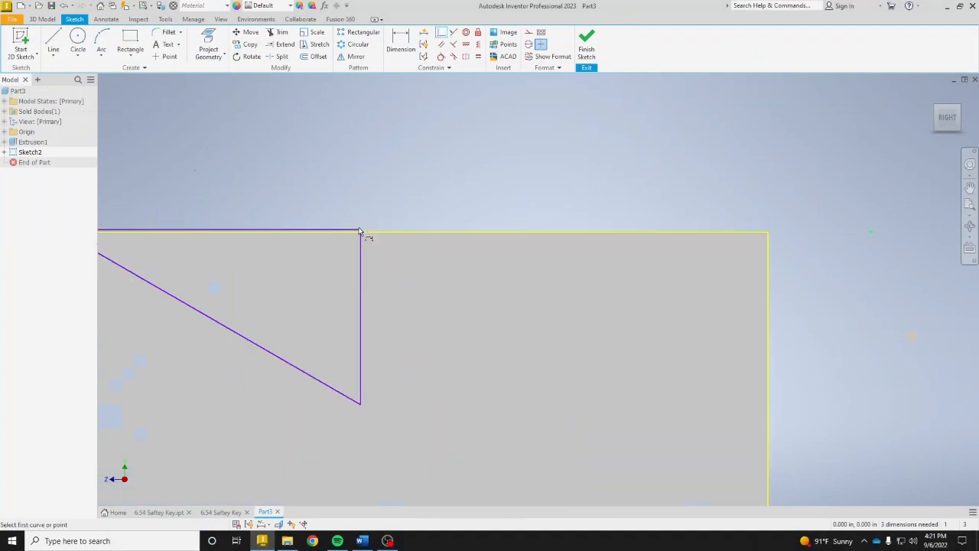
{"action": "left_click", "coordinate": [361, 231]}
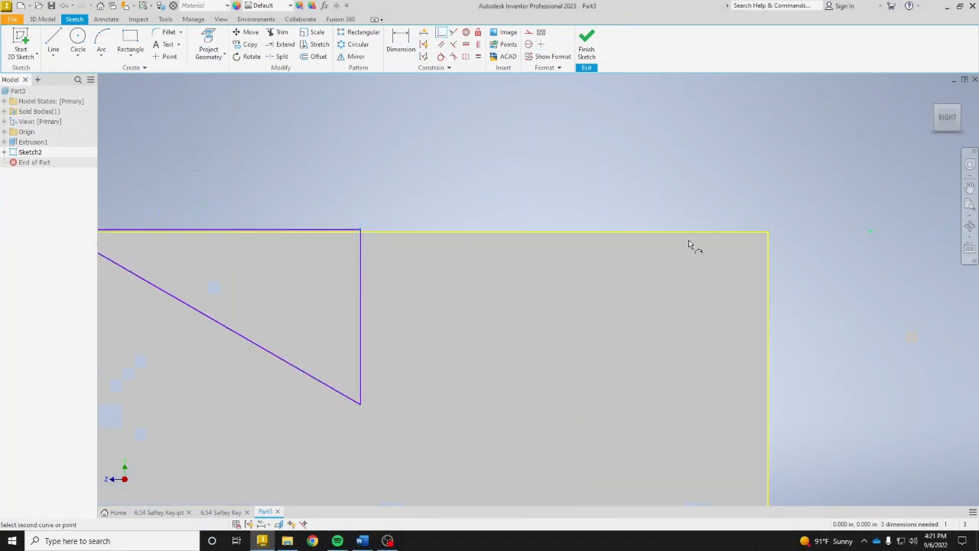
{"action": "left_click", "coordinate": [770, 233]}
Try a coincident constraint between the left triangle and the projected face's upper left corner, and undo it
{"action": "scroll", "coordinate": [671, 273], "scroll_direction": "up", "scroll_amount": 5}
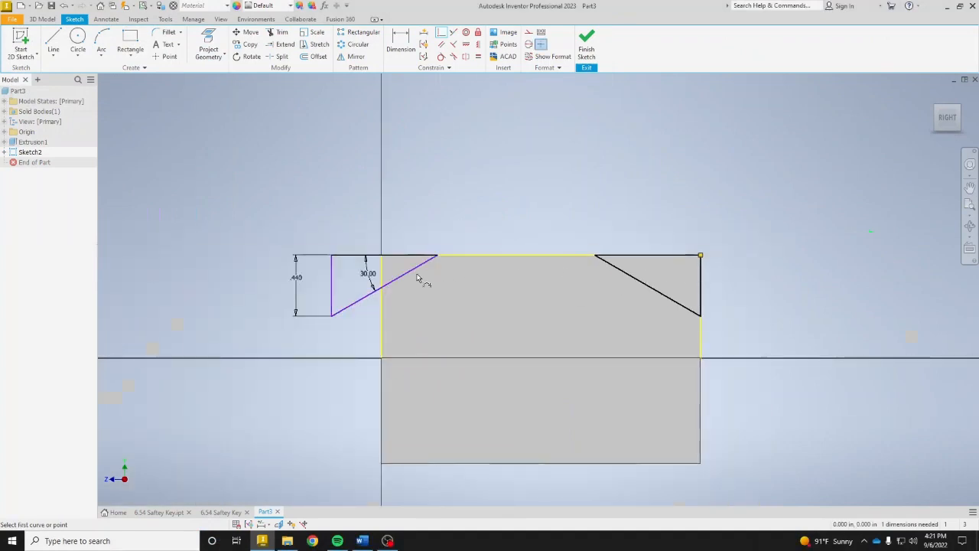
{"action": "scroll", "coordinate": [334, 257], "scroll_direction": "down", "scroll_amount": 3}
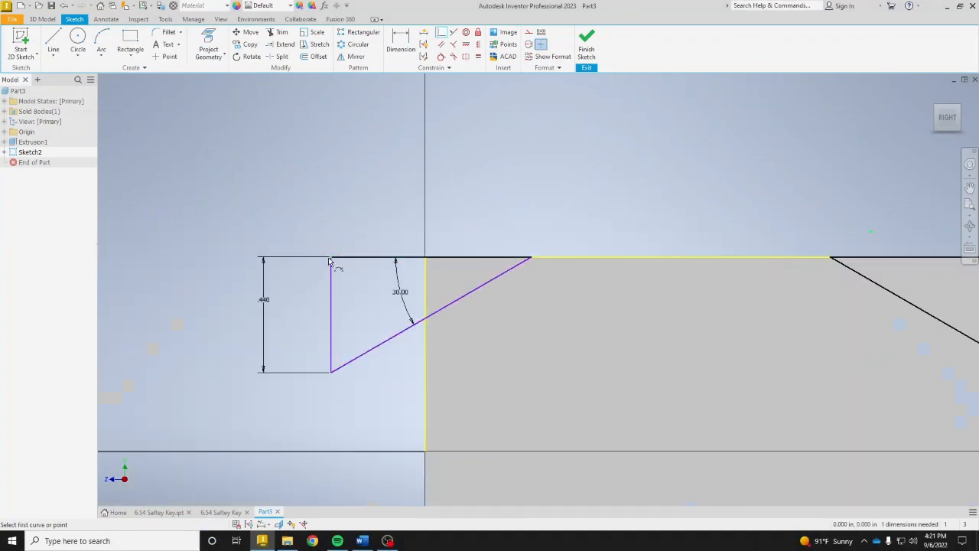
{"action": "left_click", "coordinate": [374, 259]}
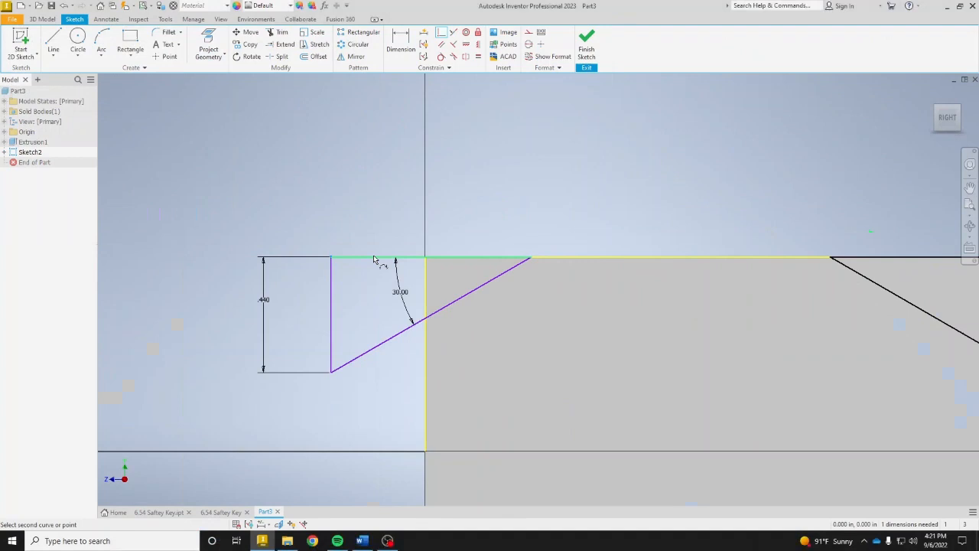
{"action": "left_click", "coordinate": [423, 260]}
{"action": "scroll", "coordinate": [440, 289], "scroll_direction": "up", "scroll_amount": 3}
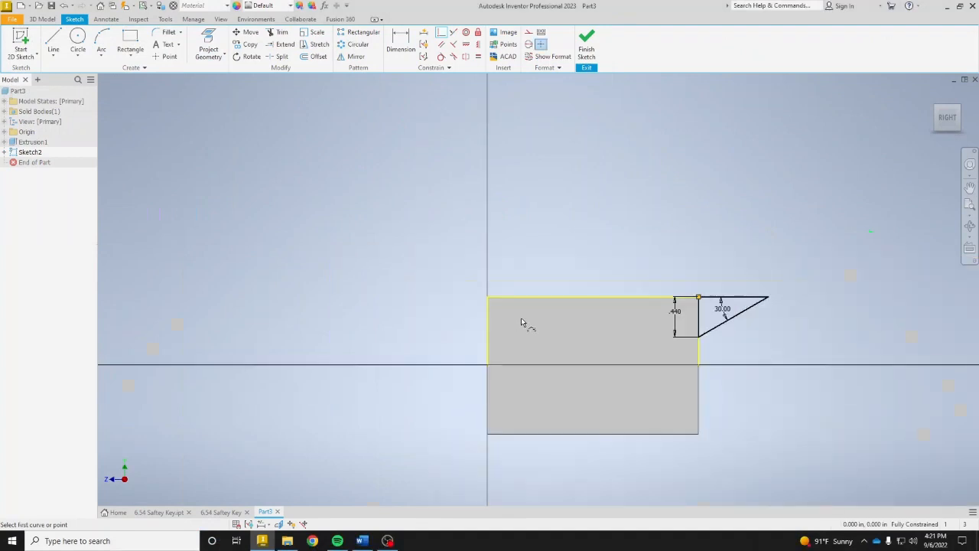
{"action": "scroll", "coordinate": [769, 268], "scroll_direction": "up", "scroll_amount": 4}
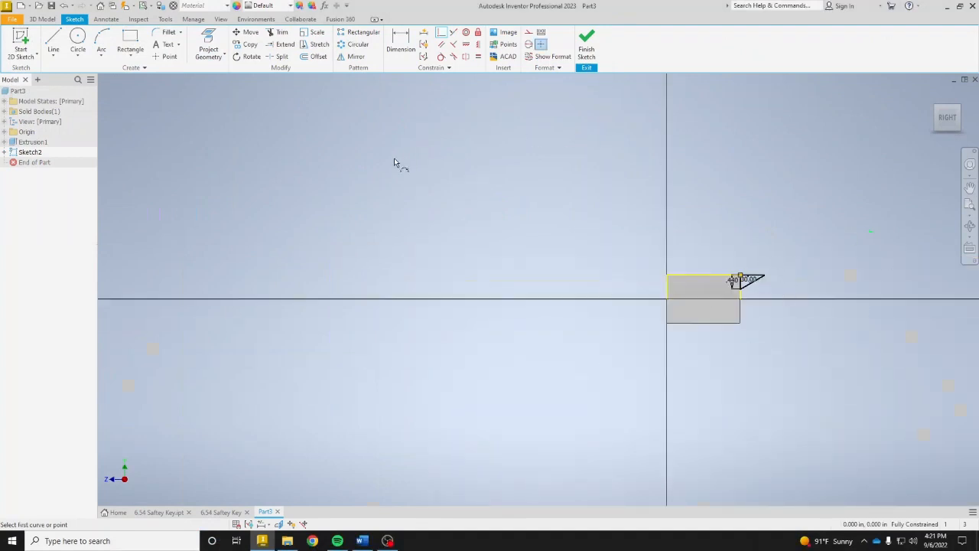
{"action": "left_click", "coordinate": [65, 6]}
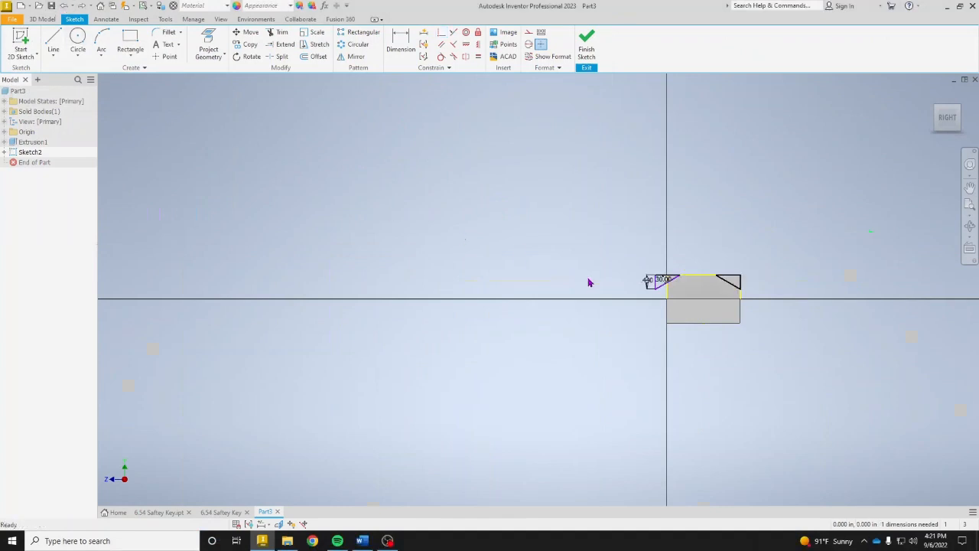
{"action": "scroll", "coordinate": [702, 286], "scroll_direction": "down", "scroll_amount": 5}
{"action": "right_click", "coordinate": [601, 248]}
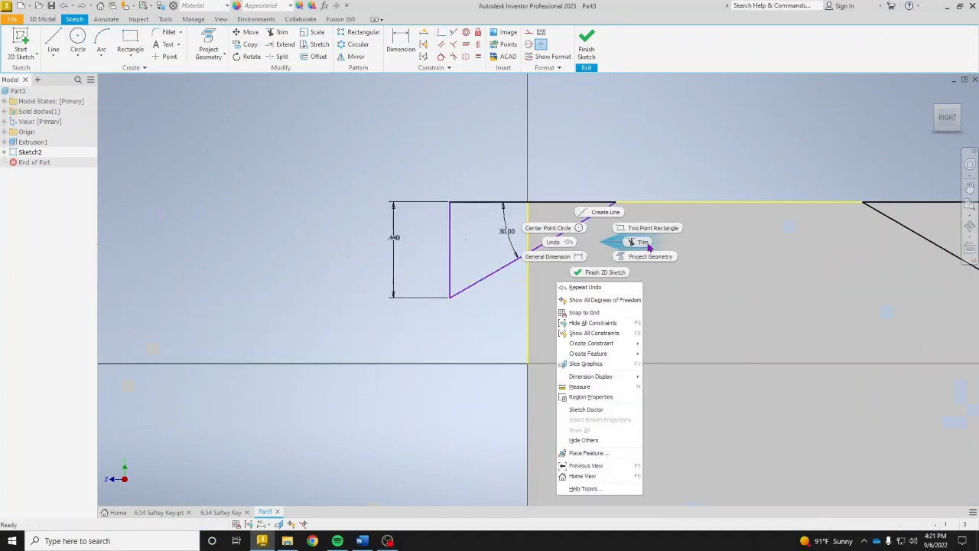
{"action": "left_click", "coordinate": [602, 250]}
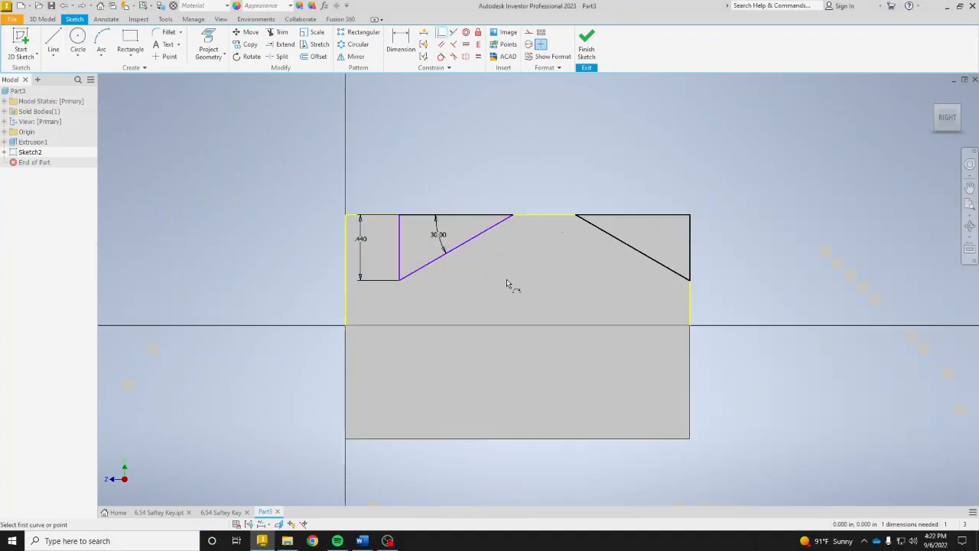
{"action": "right_click", "coordinate": [501, 255]}
{"action": "left_click", "coordinate": [534, 253]}
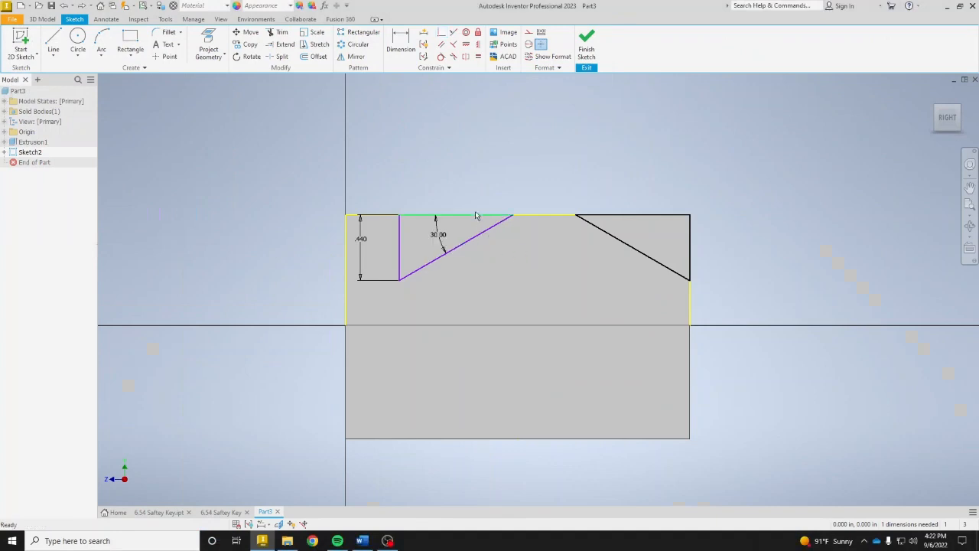
Make the left triangle's vertical edge collinear with the projected face's left vertical edge
{"action": "left_click", "coordinate": [454, 33]}
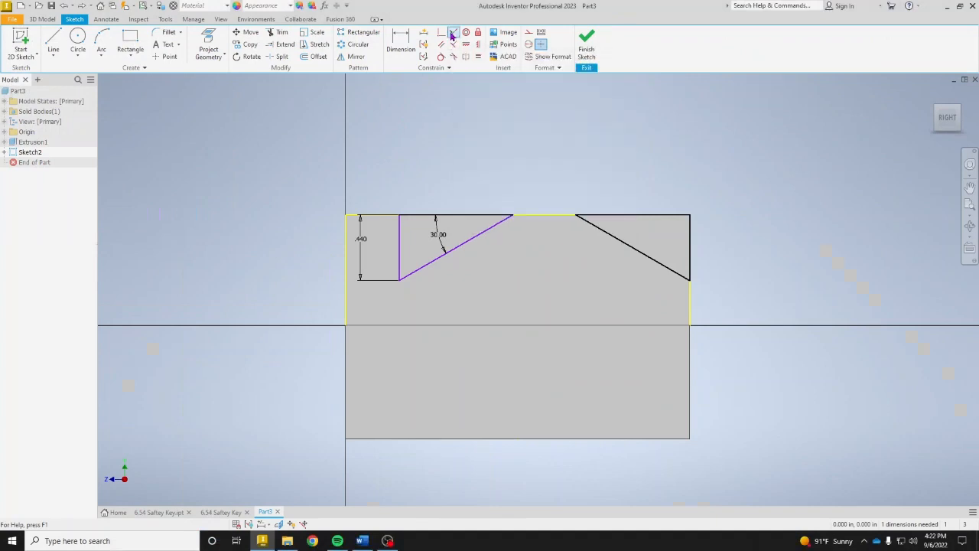
{"action": "left_click", "coordinate": [399, 257]}
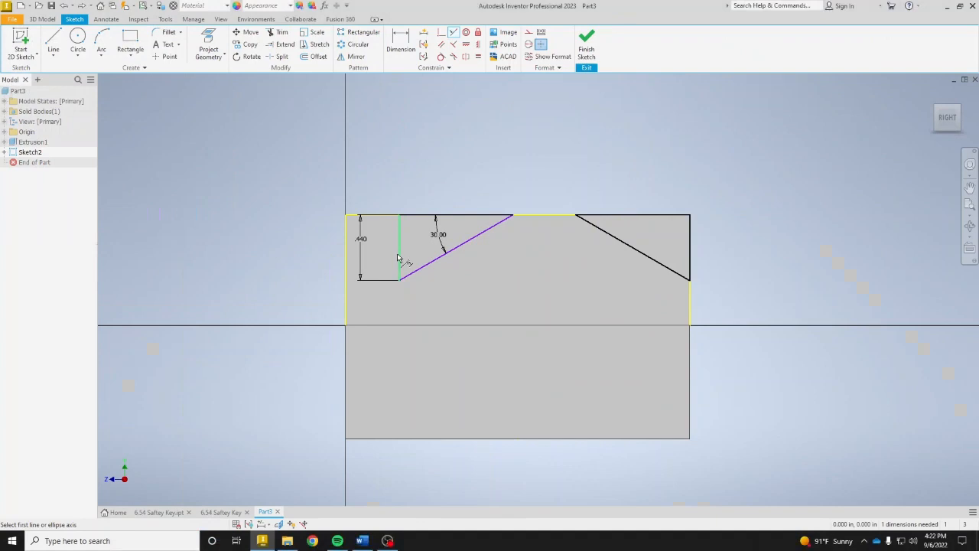
{"action": "left_click", "coordinate": [347, 267]}
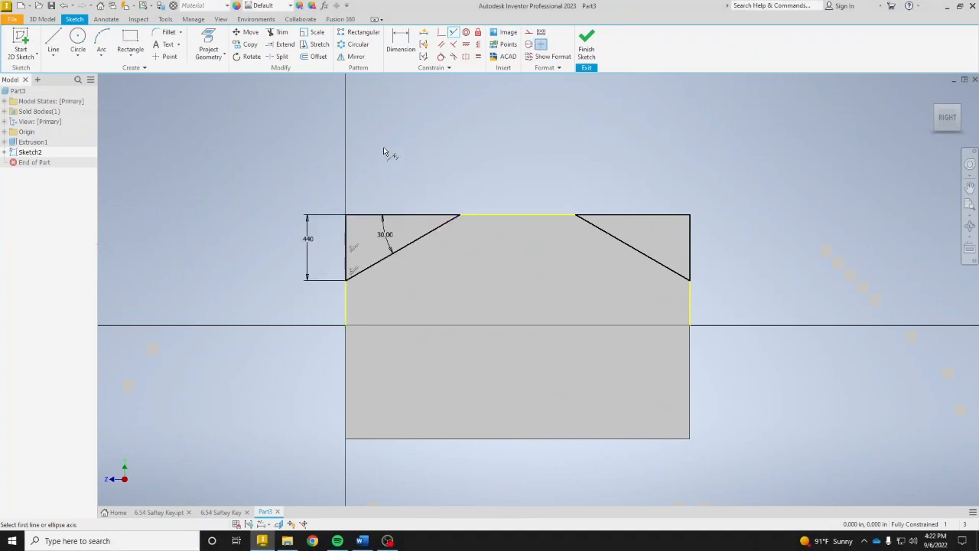
End the collinear constraint command and finish the corner-triangle sketch
{"action": "right_click", "coordinate": [518, 157]}
{"action": "left_click", "coordinate": [549, 155]}
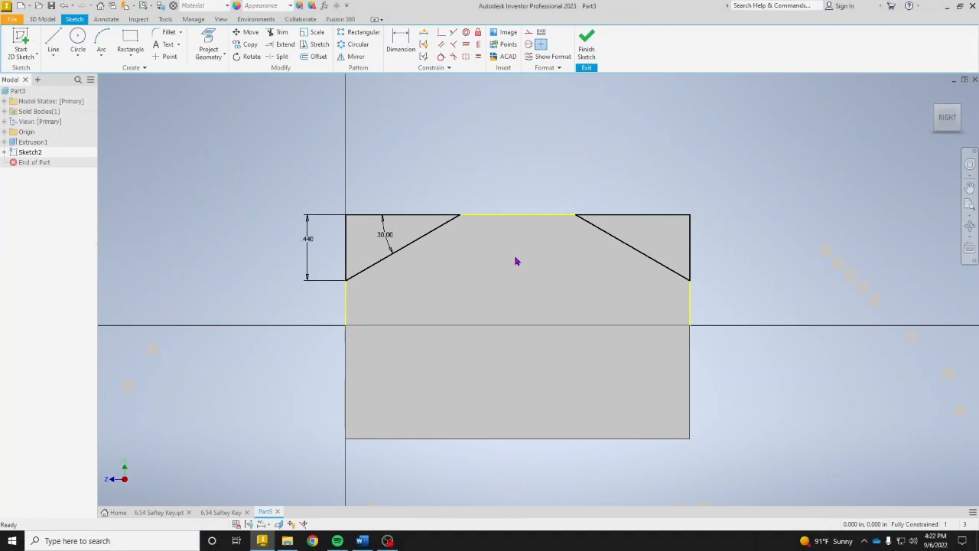
{"action": "left_click", "coordinate": [594, 52]}
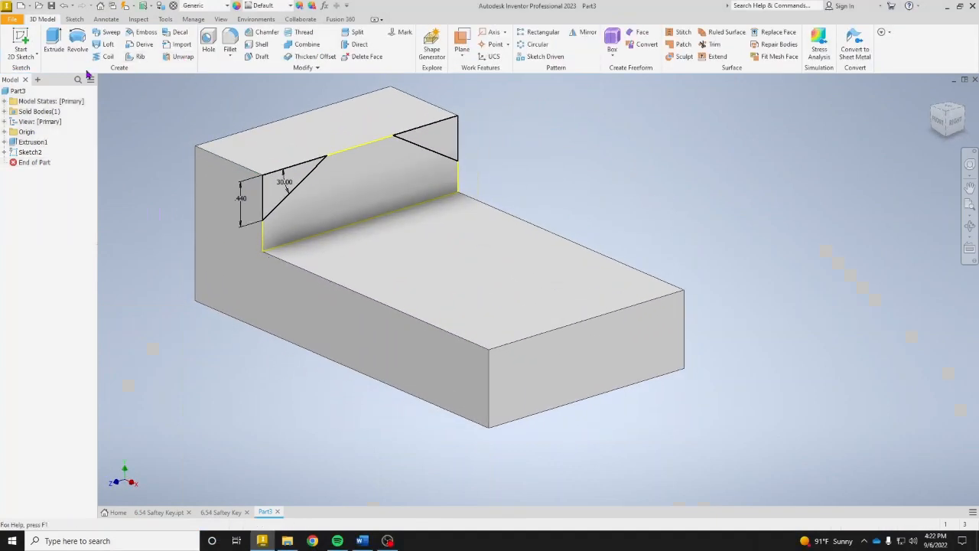
Extrude both corner triangles as a 2.3 in cut through the raised section
{"action": "left_click", "coordinate": [53, 44]}
{"action": "left_click", "coordinate": [270, 191]}
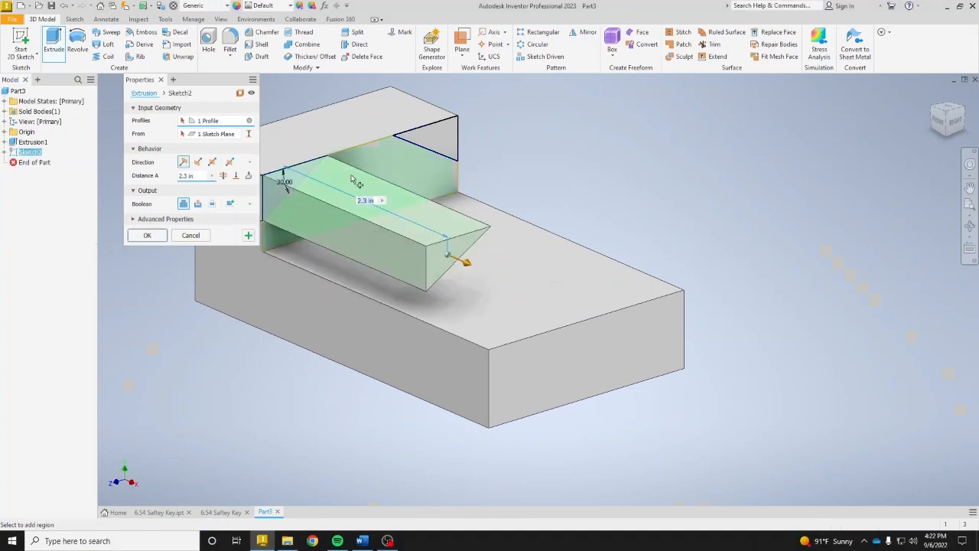
{"action": "left_click", "coordinate": [432, 144]}
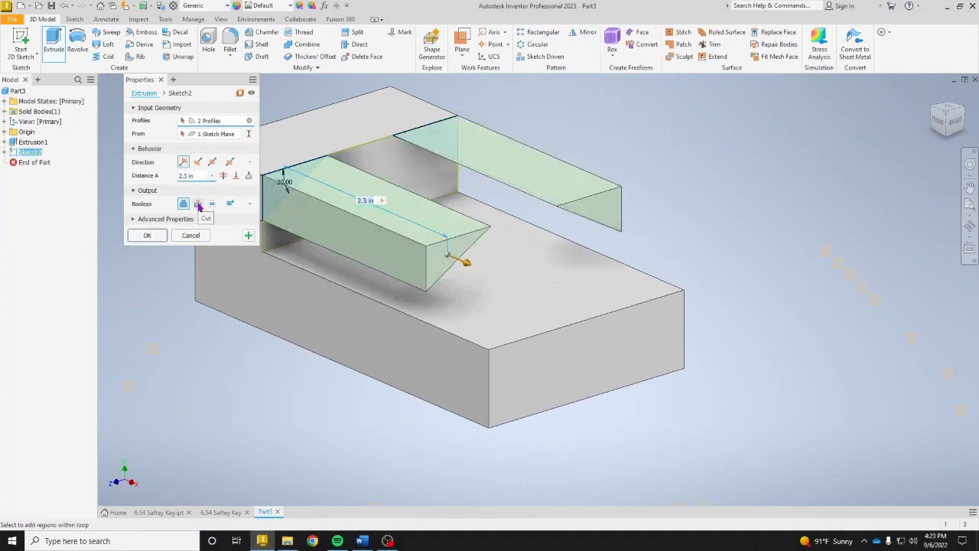
{"action": "left_click", "coordinate": [198, 205]}
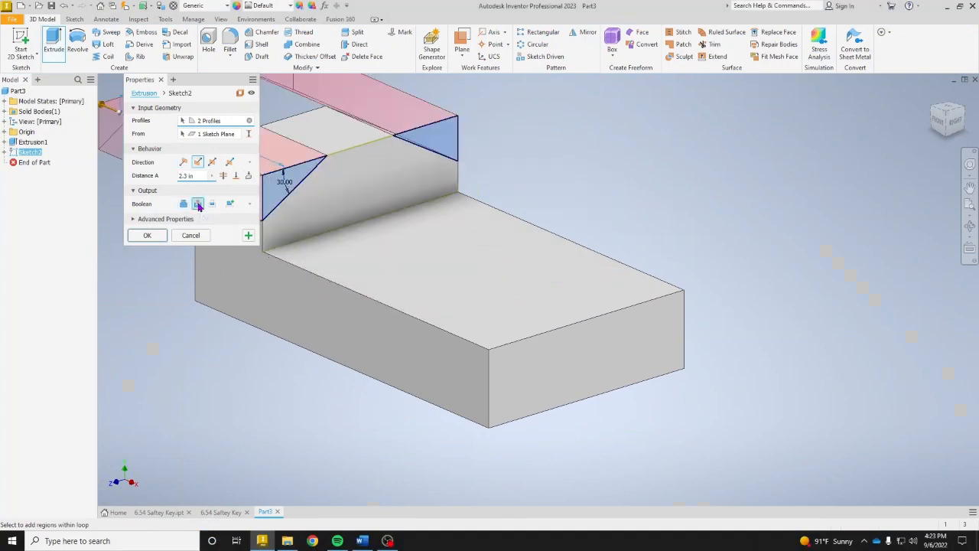
{"action": "left_click", "coordinate": [148, 237]}
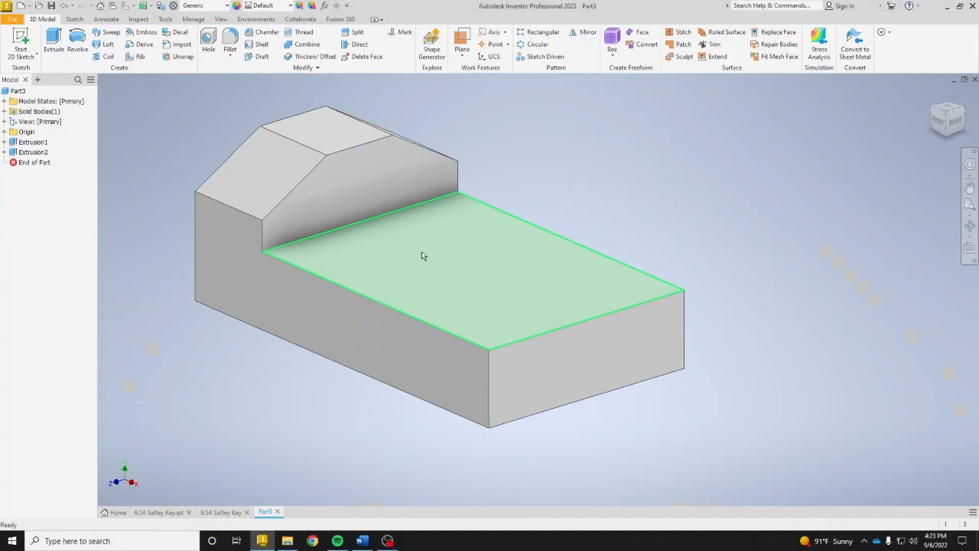
Create a sketch on the raised section's flat top face and project the outlines of that face and the lower step face
{"action": "left_click", "coordinate": [325, 139]}
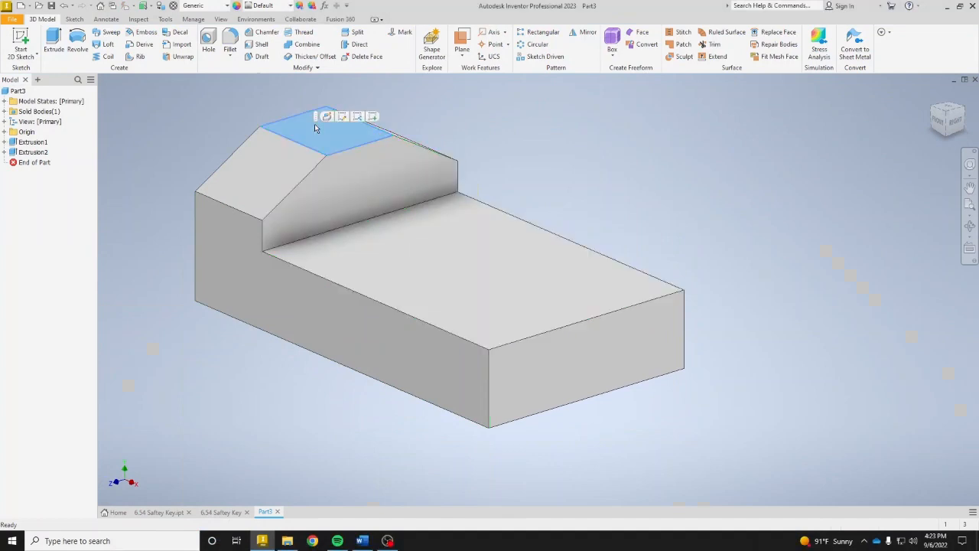
{"action": "left_click", "coordinate": [373, 119]}
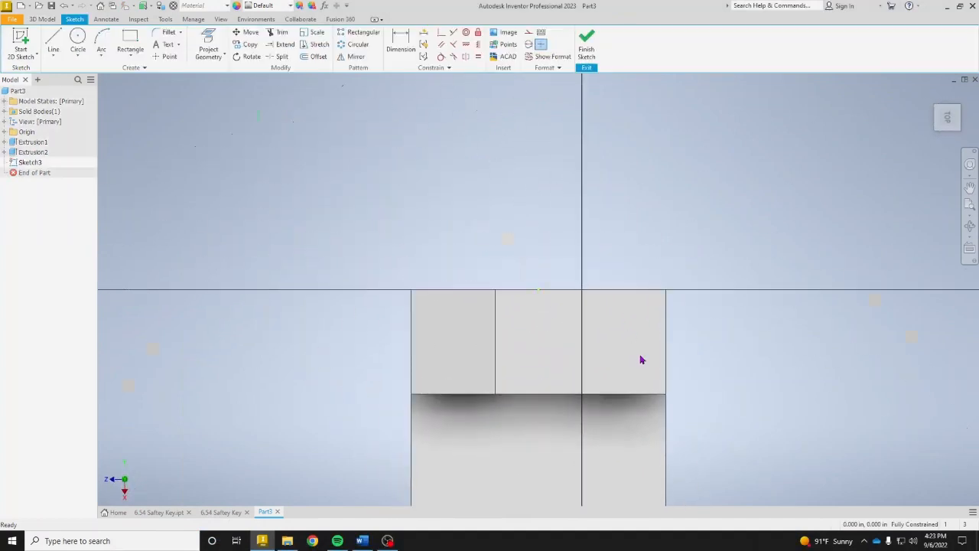
{"action": "scroll", "coordinate": [406, 147], "scroll_direction": "down", "scroll_amount": 3}
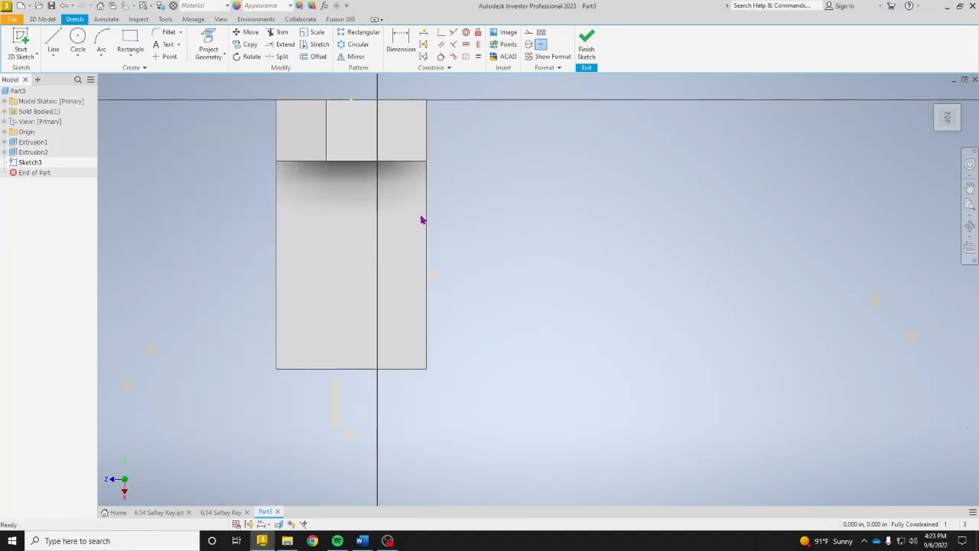
{"action": "left_click", "coordinate": [210, 38]}
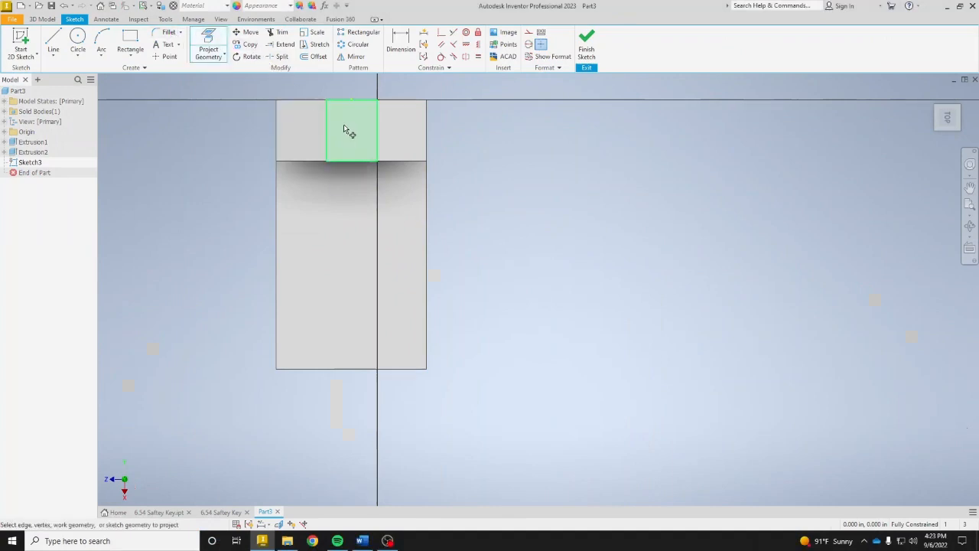
{"action": "left_click", "coordinate": [354, 131]}
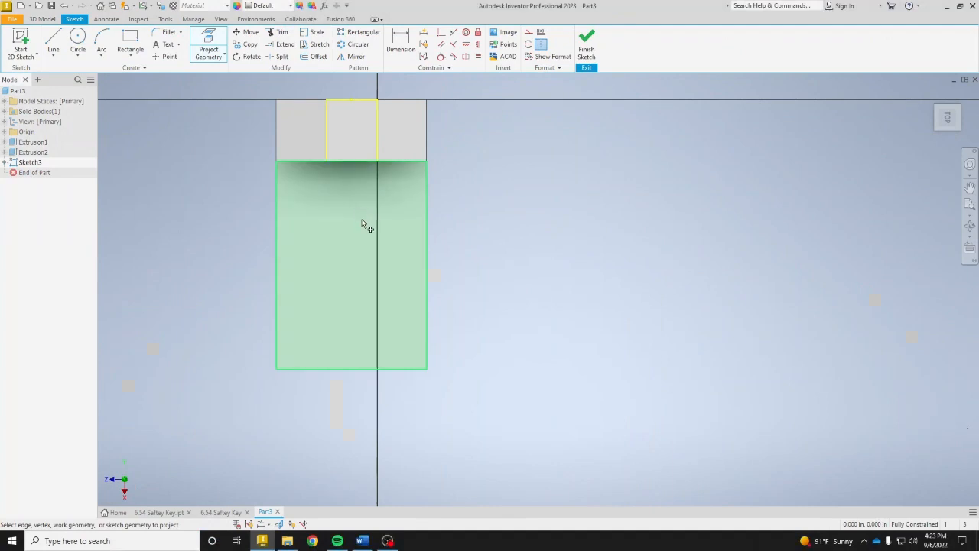
{"action": "left_click", "coordinate": [365, 225]}
{"action": "right_click", "coordinate": [482, 253]}
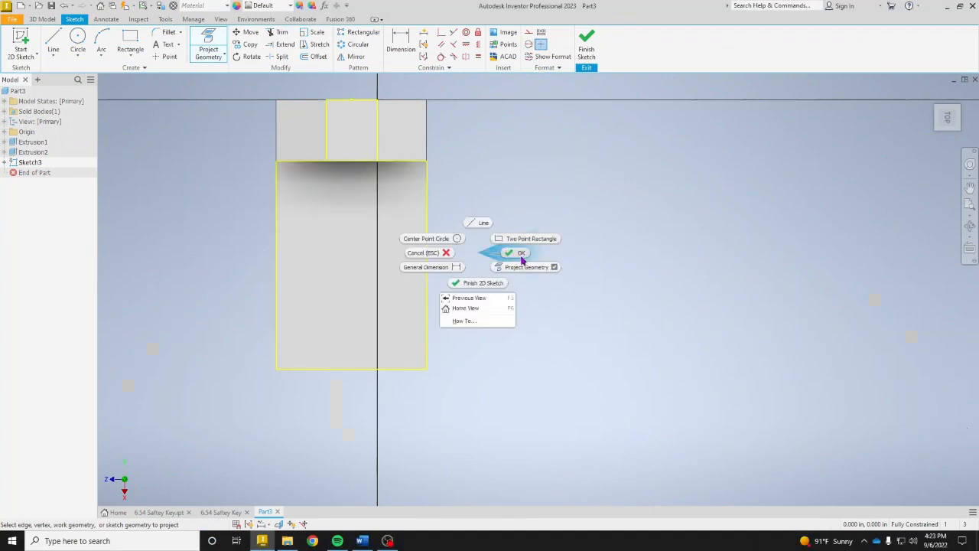
{"action": "left_click", "coordinate": [520, 253]}
Draw two rectangles overlapping the raised section's back corners, the left one about 0.9 by 0.7 in
{"action": "middle_click_drag", "start_coordinate": [460, 208], "coordinate": [412, 251]}
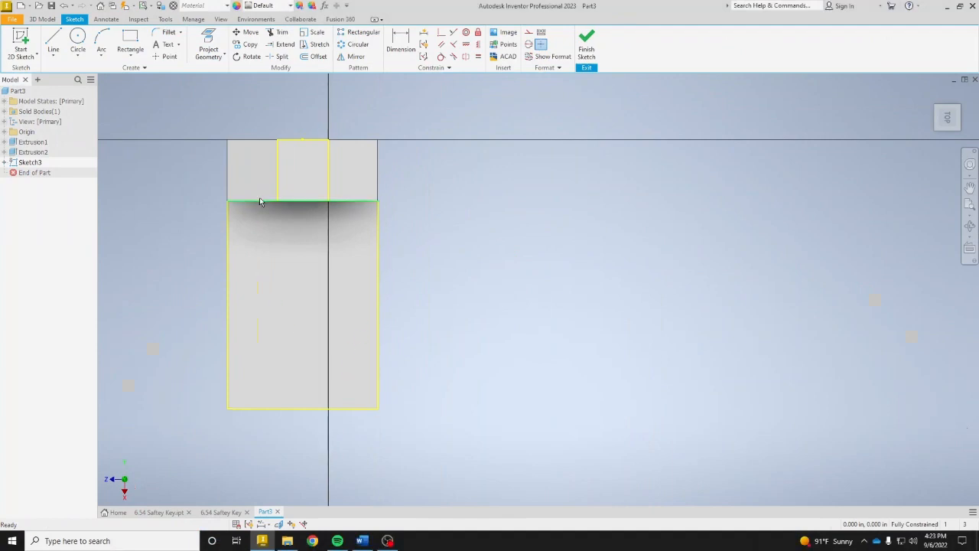
{"action": "left_click", "coordinate": [130, 43]}
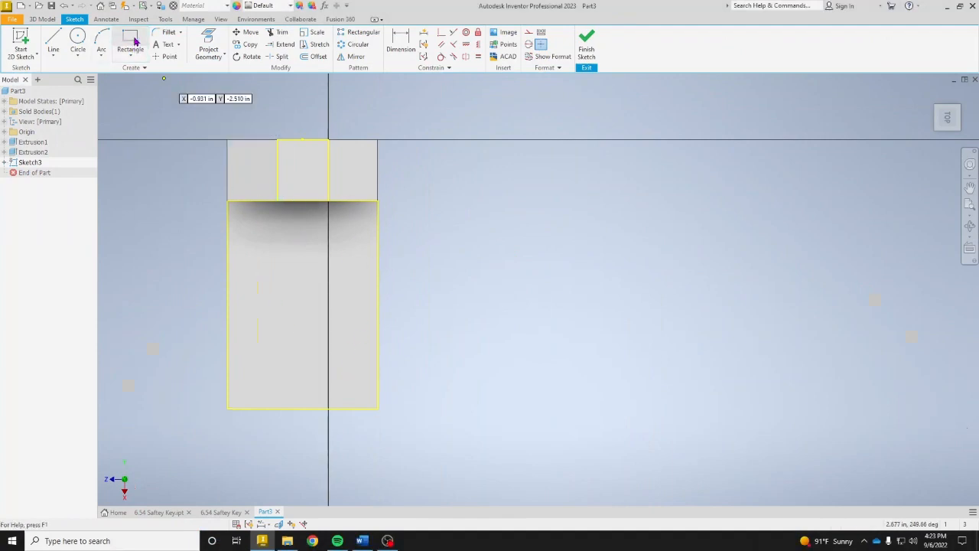
{"action": "left_click", "coordinate": [194, 120]}
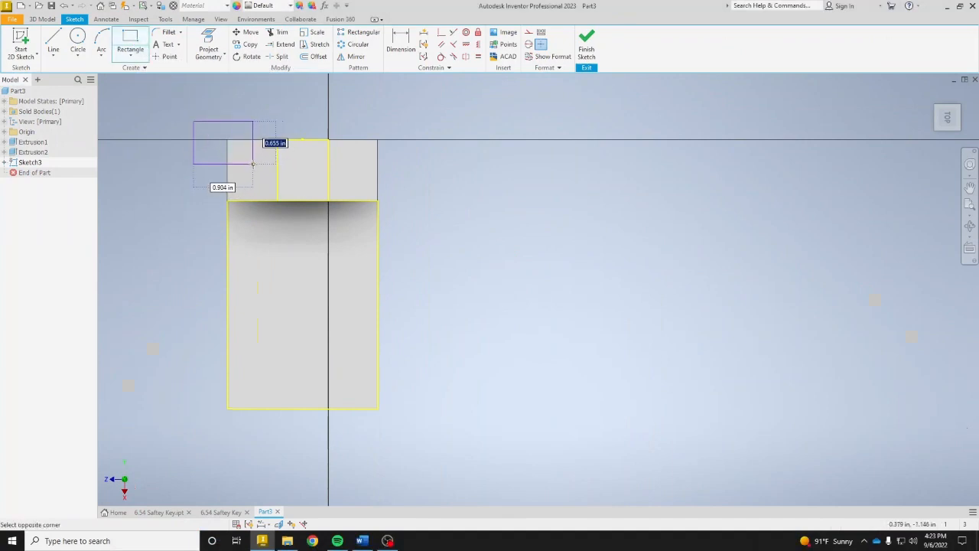
{"action": "left_click", "coordinate": [252, 166]}
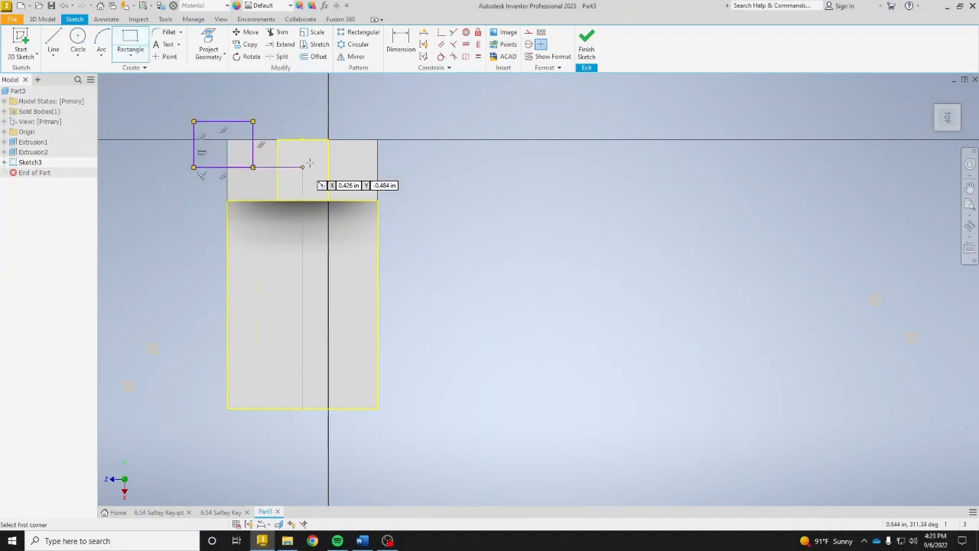
{"action": "left_click", "coordinate": [353, 121]}
{"action": "left_click", "coordinate": [425, 166]}
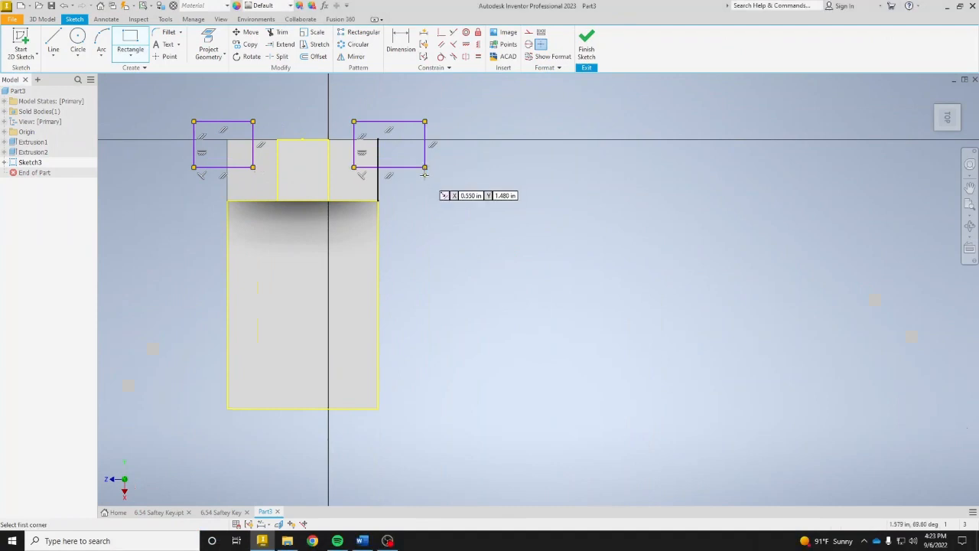
Dimension the distance from the raised section's back edge to the right rectangle's front edge as 0.26 in
{"action": "left_click", "coordinate": [401, 42]}
{"action": "left_click", "coordinate": [372, 140]}
{"action": "left_click", "coordinate": [406, 166]}
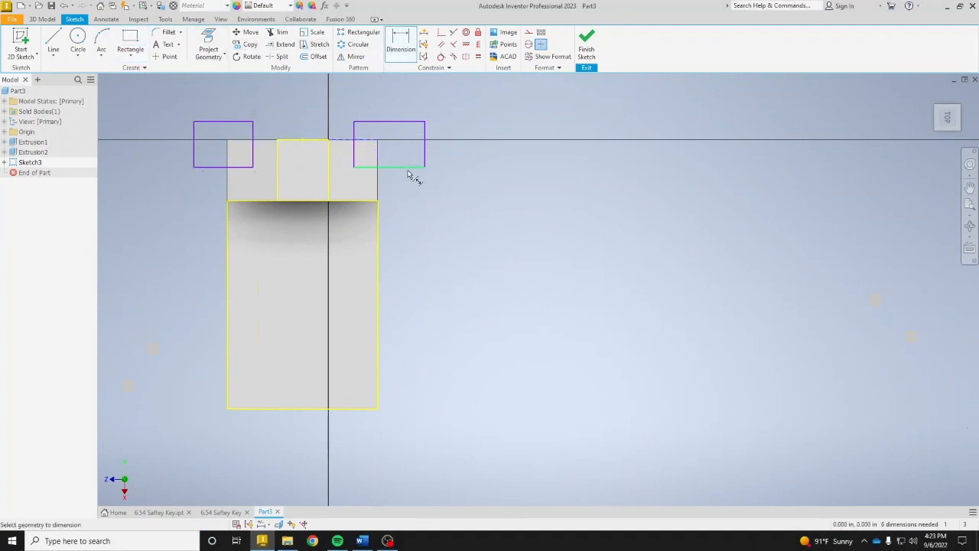
{"action": "left_click", "coordinate": [472, 161]}
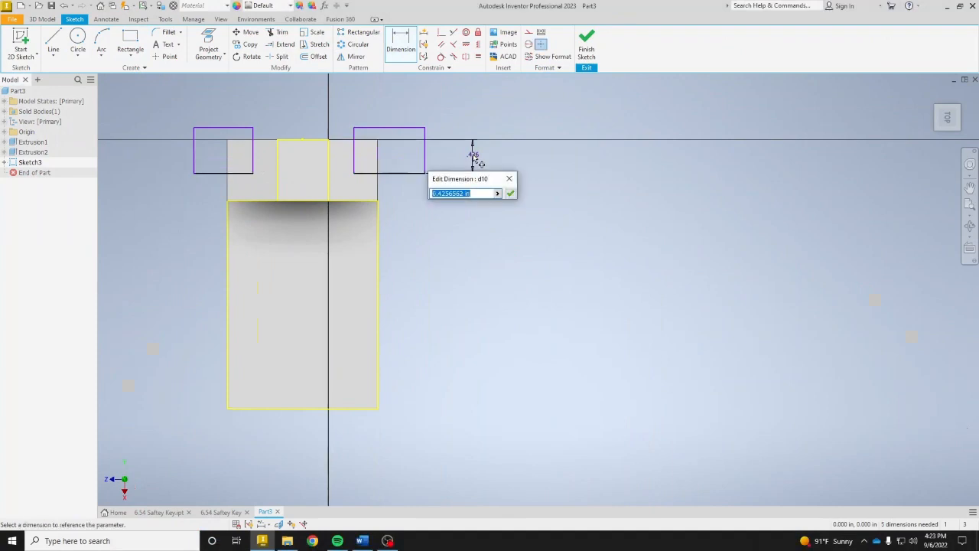
{"action": "type", "text": ".26"}
{"action": "key", "text": "Return"}
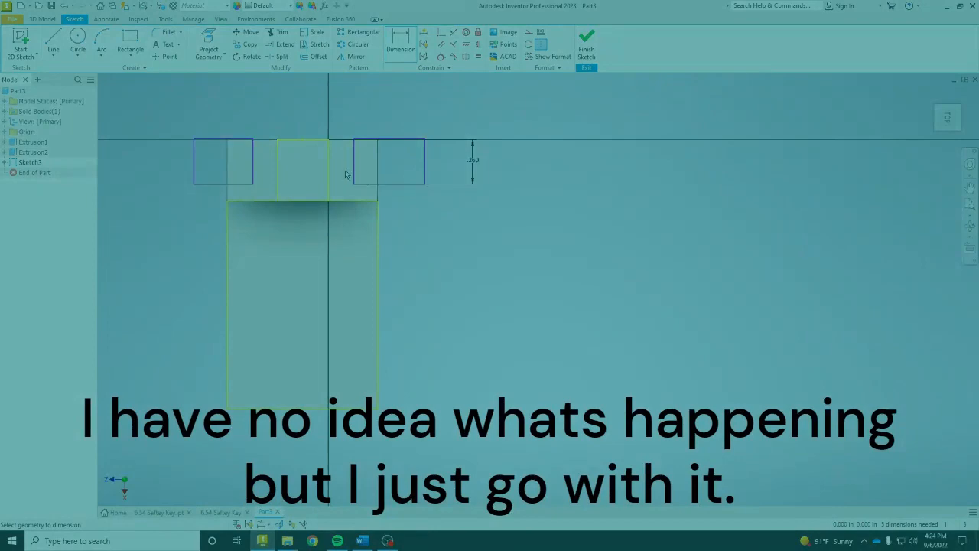
Dimension the distance from the right rectangle's inner vertical edge to the block's right edge as 0.4 in
{"action": "left_click", "coordinate": [353, 157]}
{"action": "left_click", "coordinate": [378, 157]}
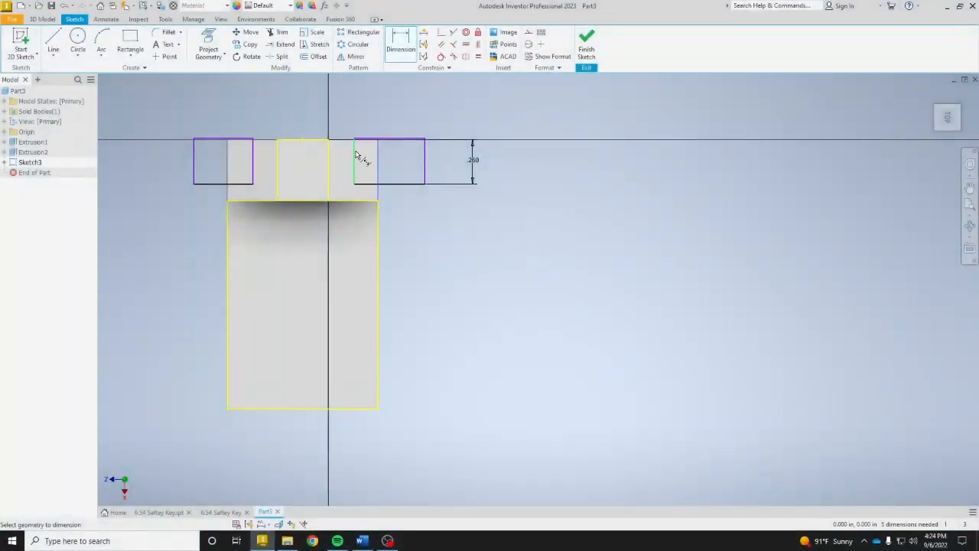
{"action": "left_click", "coordinate": [362, 117]}
{"action": "type", "text": ".4"}
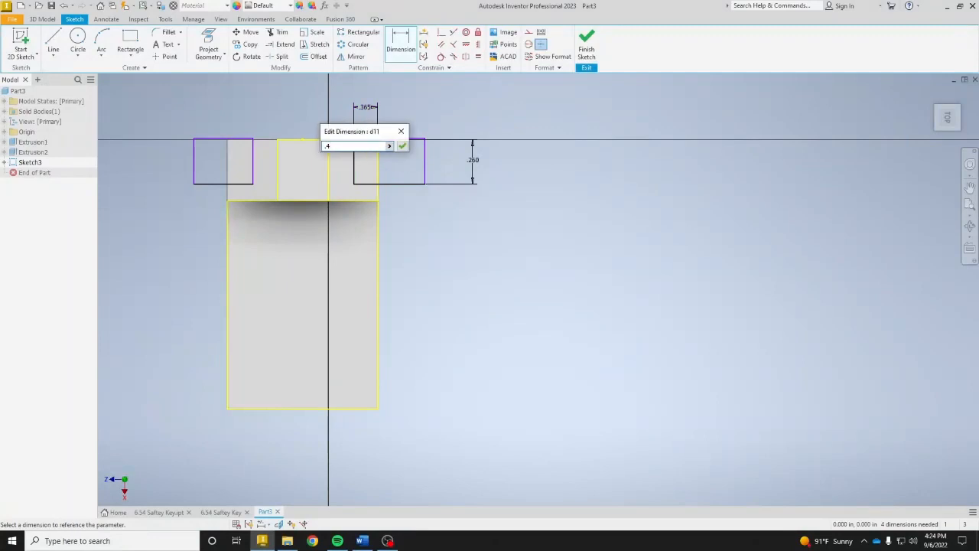
{"action": "key", "text": "Return"}
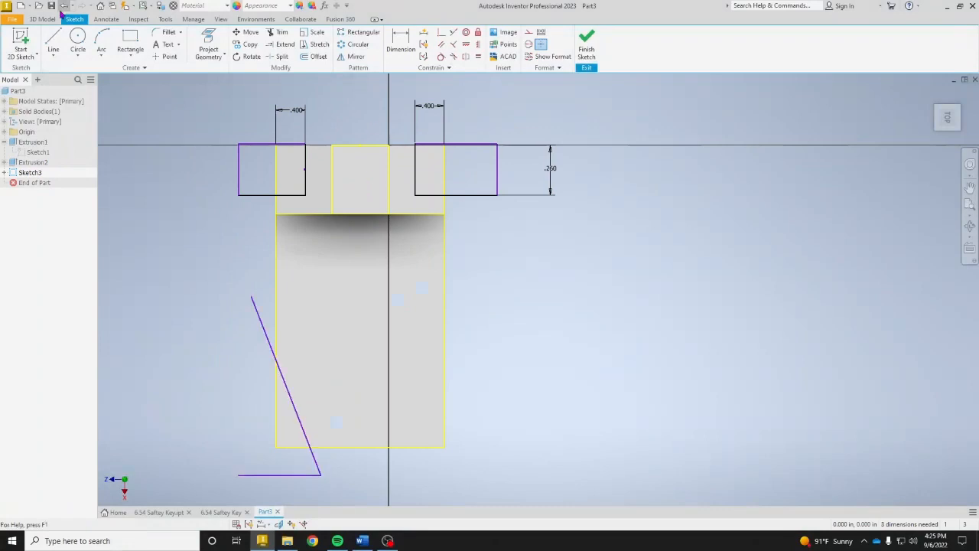
Draw a closed right triangle about 0.7 in wide and 1.8 in tall across the block's lower left corner
{"action": "left_click", "coordinate": [53, 44]}
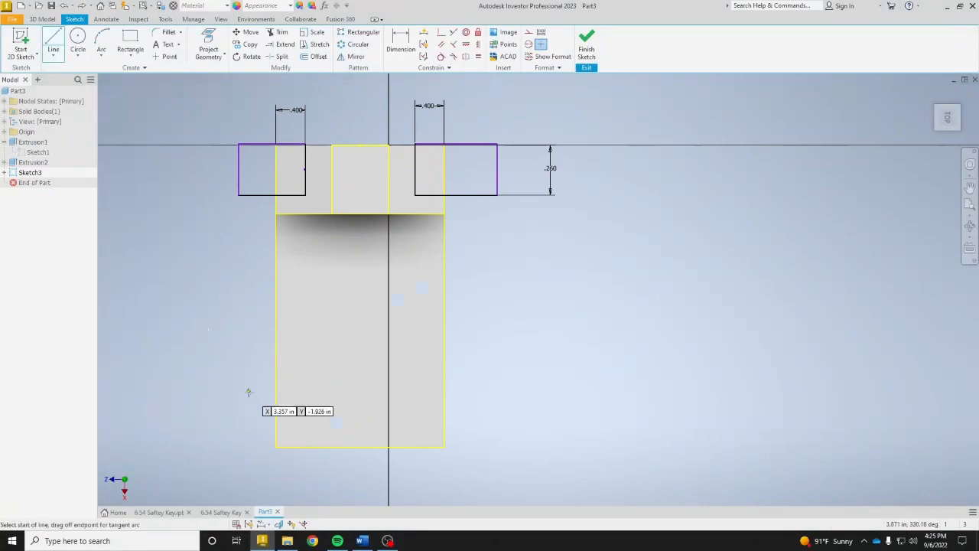
{"action": "left_click", "coordinate": [263, 345]}
{"action": "left_click", "coordinate": [314, 474]}
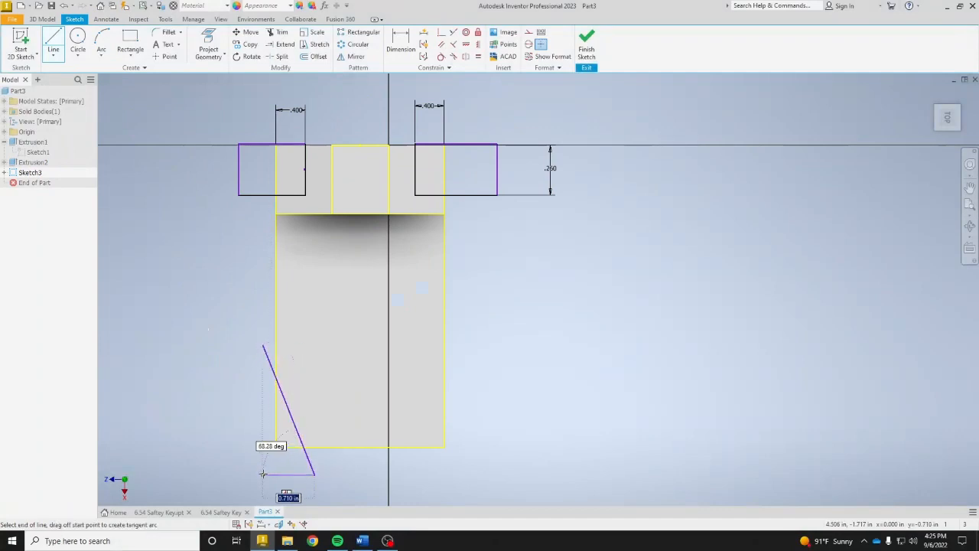
{"action": "left_click", "coordinate": [262, 475]}
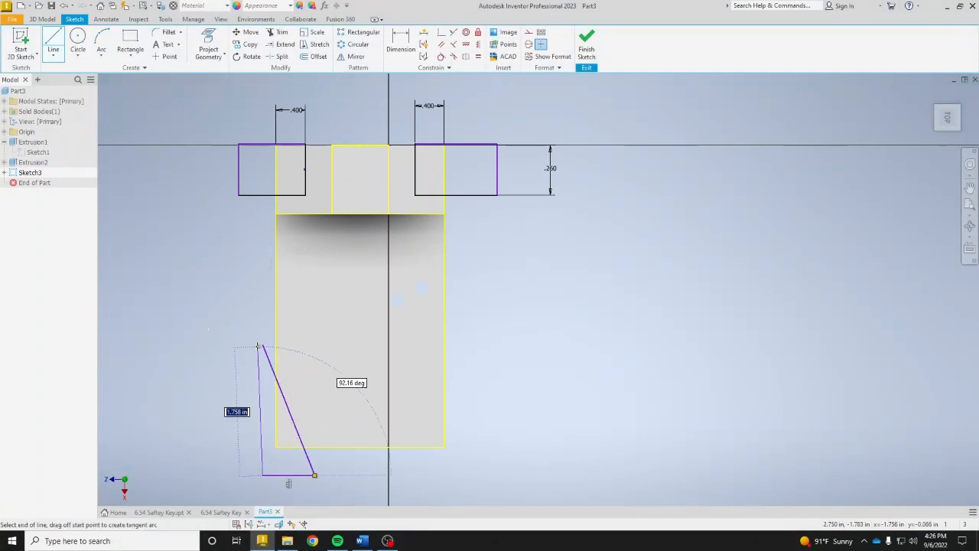
{"action": "left_click", "coordinate": [263, 345]}
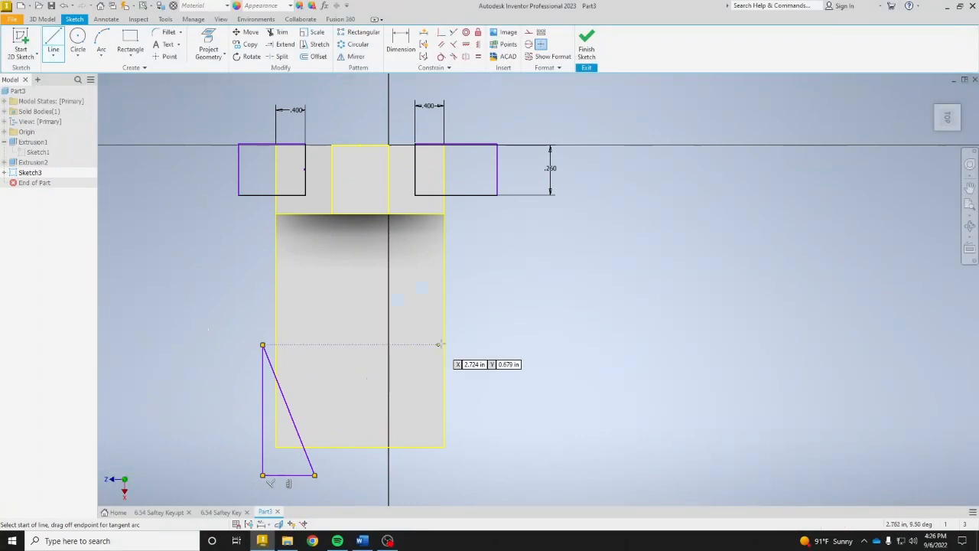
Draw a mirrored right triangle about 0.9 in wide and 2 in tall across the block's lower right corner
{"action": "left_click", "coordinate": [444, 472]}
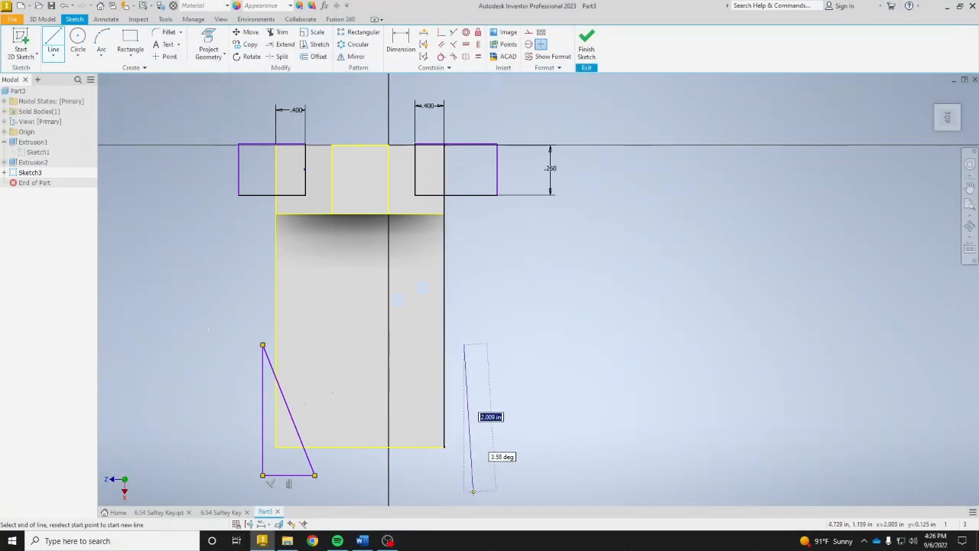
{"action": "left_click", "coordinate": [463, 487]}
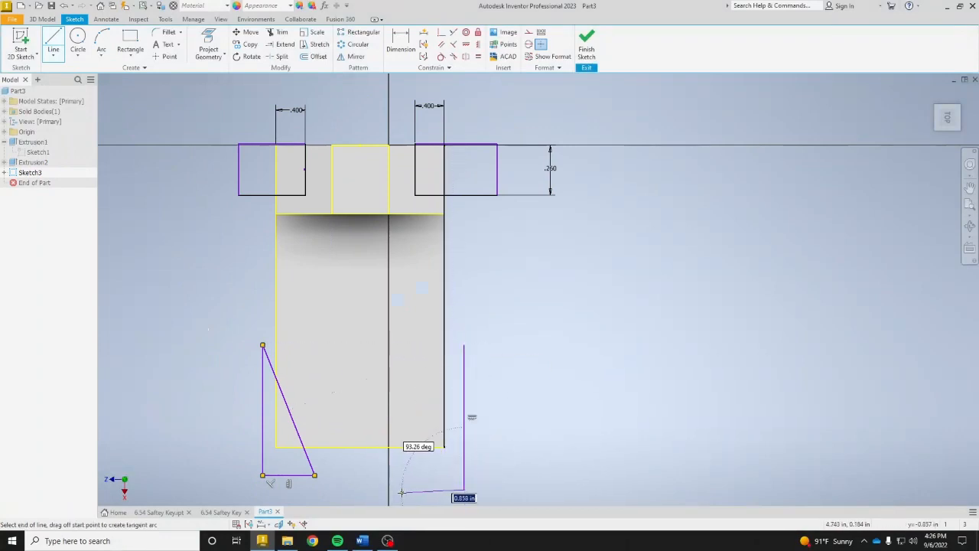
{"action": "left_click", "coordinate": [398, 487]}
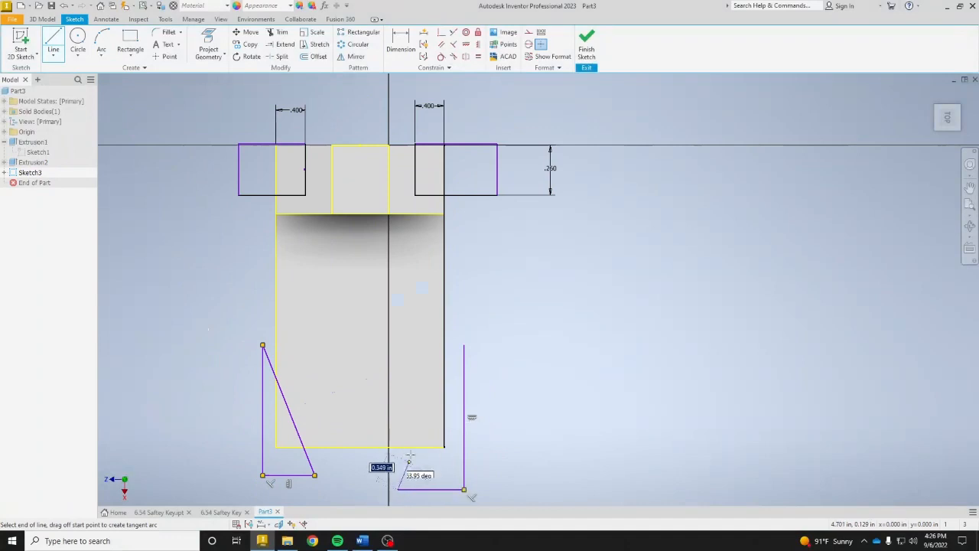
{"action": "left_click", "coordinate": [463, 344]}
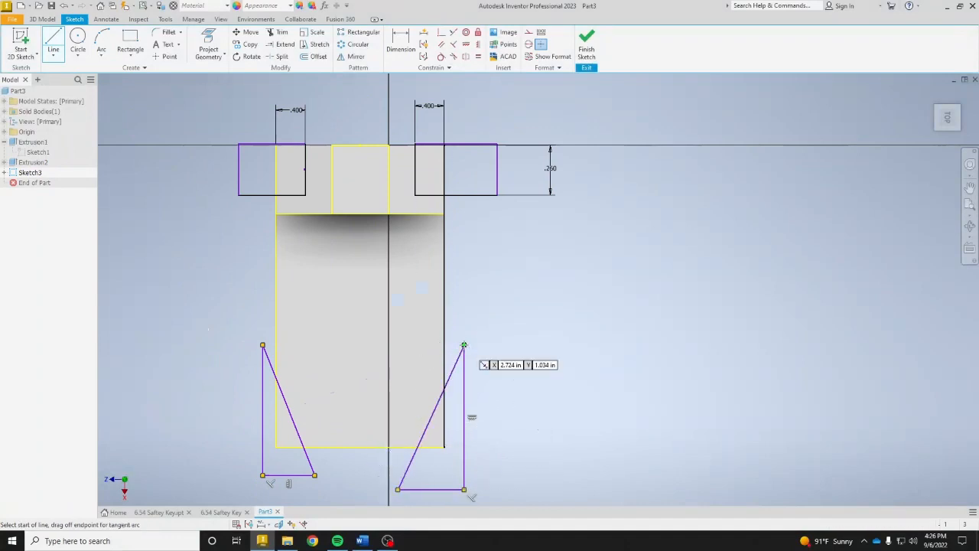
Make the two triangles' vertical edges equal in length, and likewise their horizontal edges
{"action": "left_click", "coordinate": [478, 57]}
{"action": "left_click", "coordinate": [467, 403]}
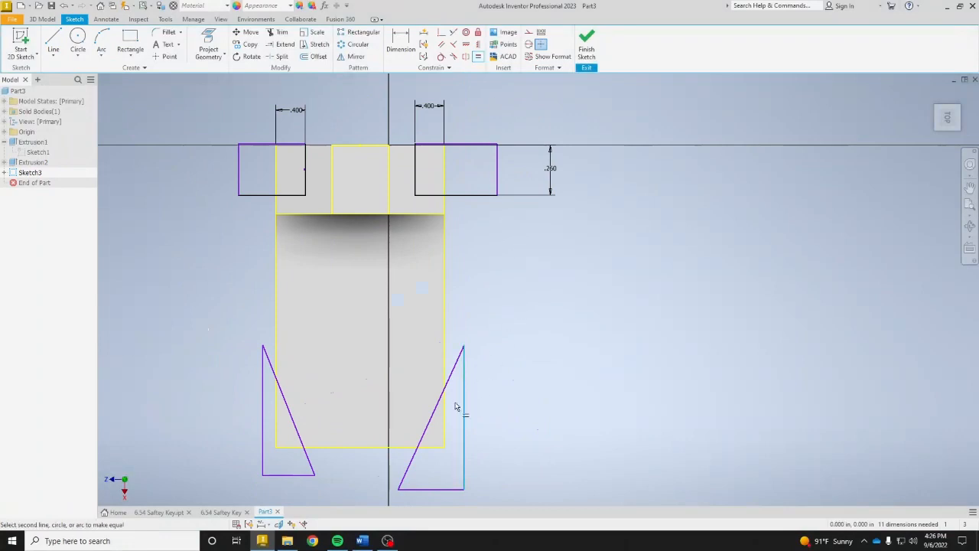
{"action": "left_click", "coordinate": [263, 409]}
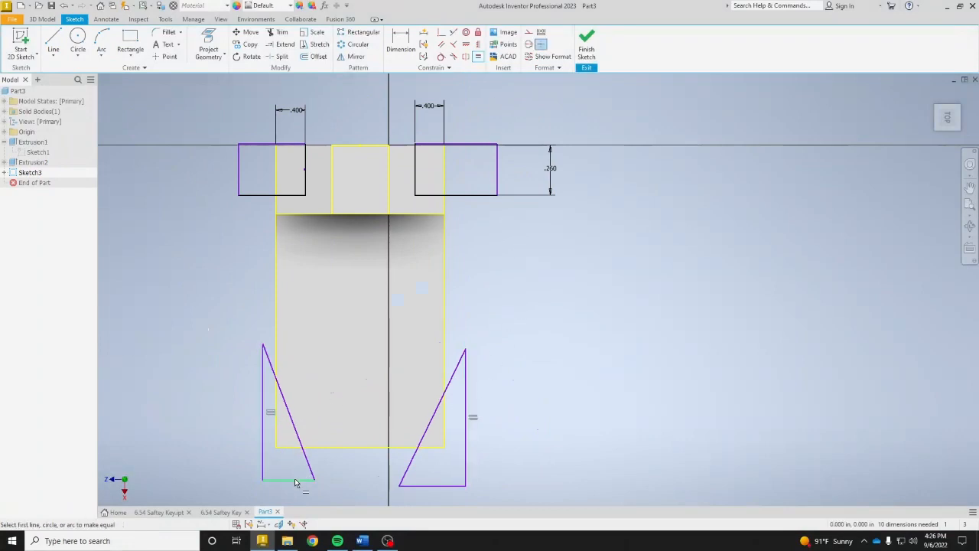
{"action": "left_click", "coordinate": [306, 479]}
{"action": "left_click", "coordinate": [417, 488]}
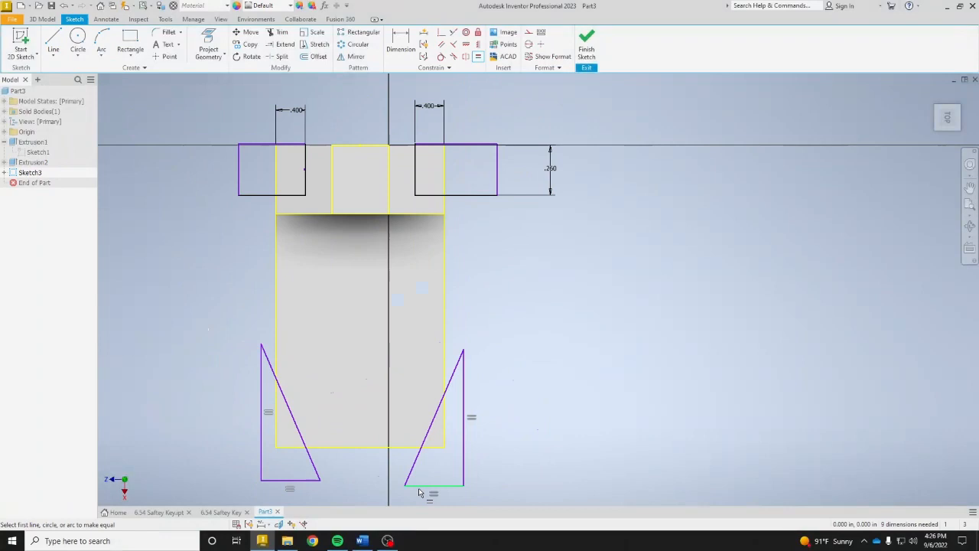
{"action": "right_click", "coordinate": [548, 468]}
{"action": "left_click", "coordinate": [579, 469]}
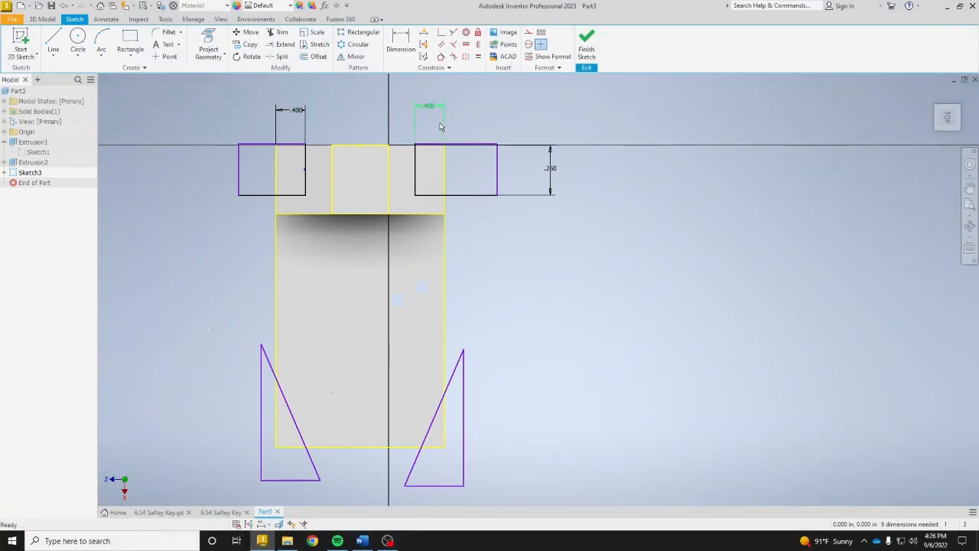
Dimension the lower left triangle's horizontal edge as 0.30 in
{"action": "left_click", "coordinate": [401, 42]}
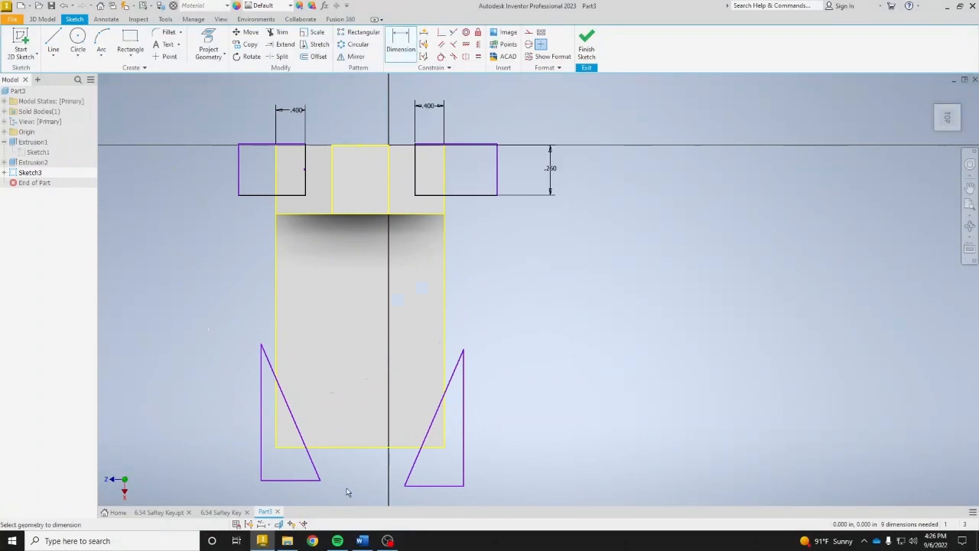
{"action": "left_click", "coordinate": [287, 481]}
{"action": "left_click", "coordinate": [282, 494]}
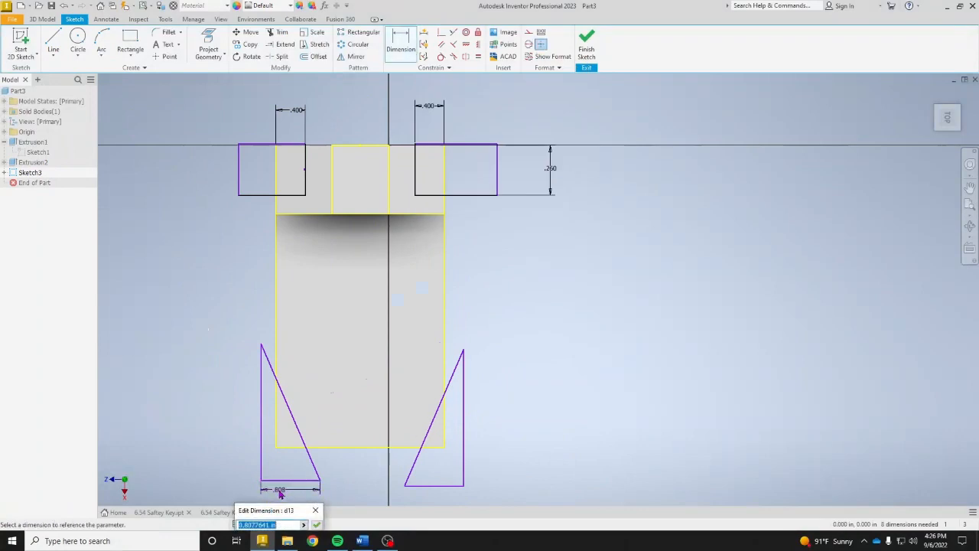
{"action": "type", "text": ".30"}
{"action": "key", "text": "Return"}
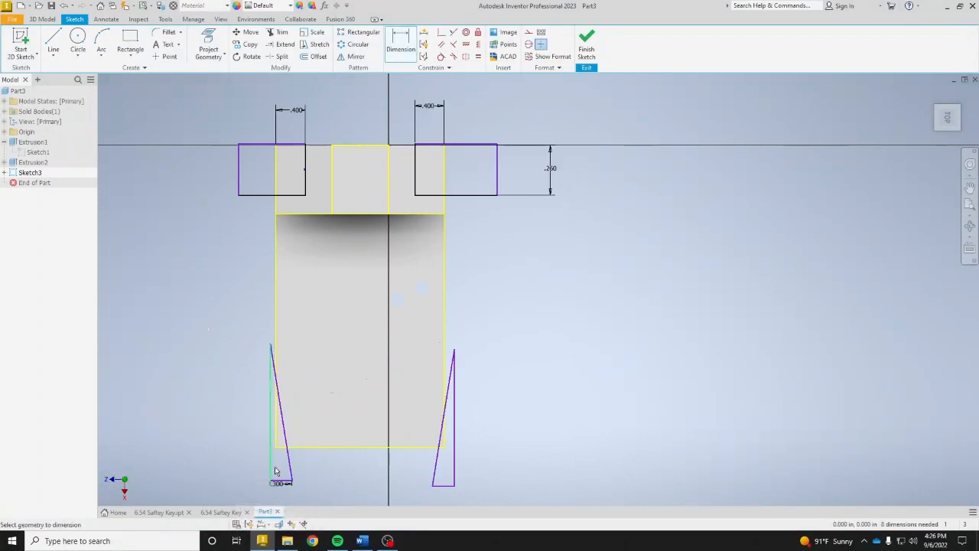
Dimension the lower left triangle's vertical edge as 1.9 in
{"action": "left_click", "coordinate": [270, 472]}
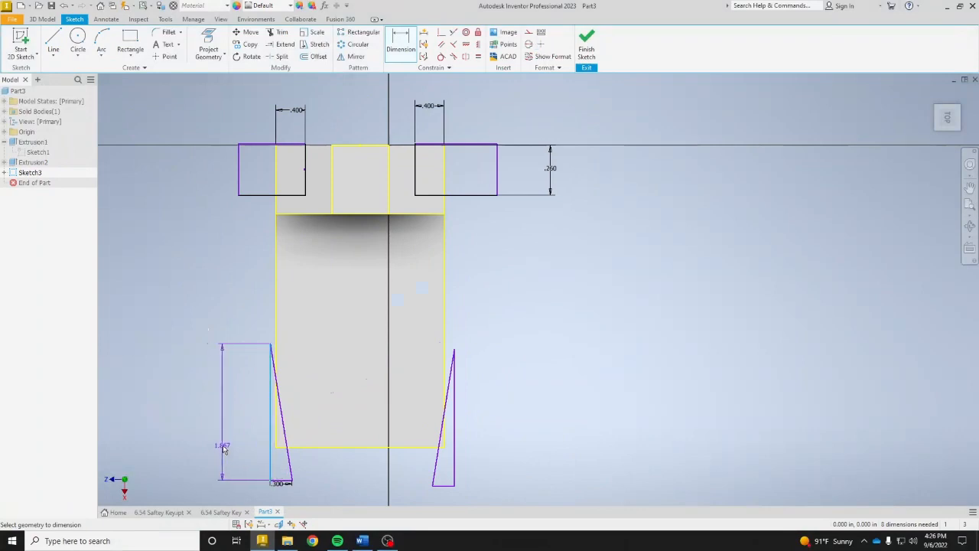
{"action": "left_click", "coordinate": [223, 449]}
{"action": "type", "text": "1.9"}
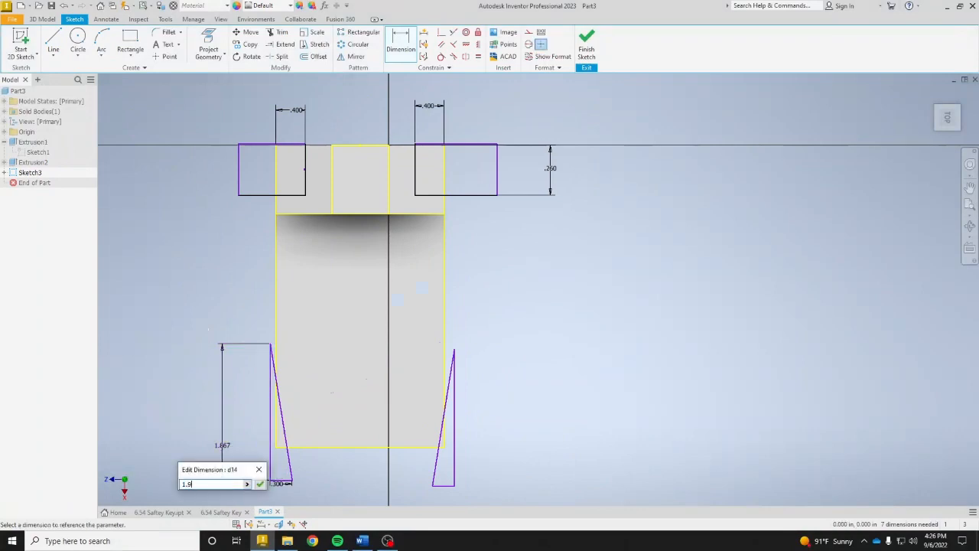
{"action": "key", "text": "Return"}
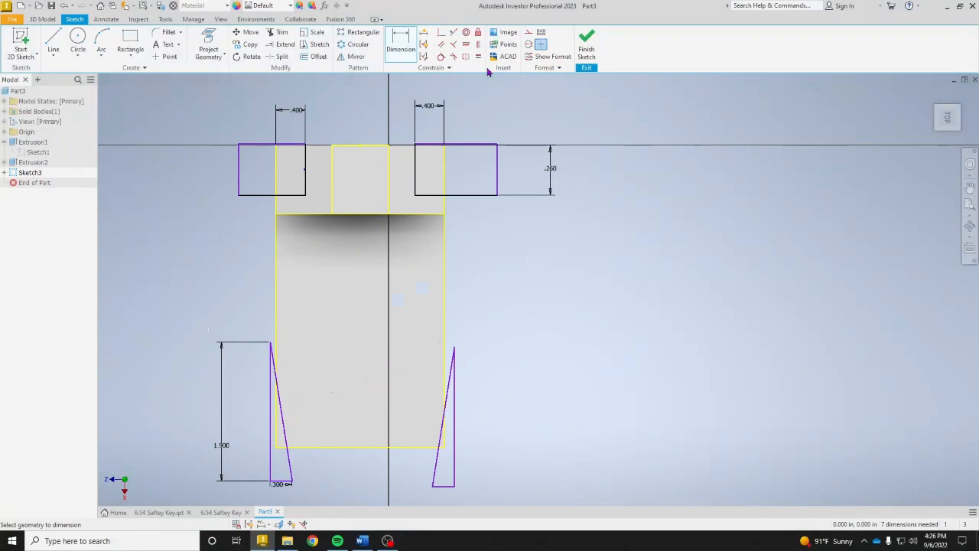
{"action": "key", "text": "Escape"}
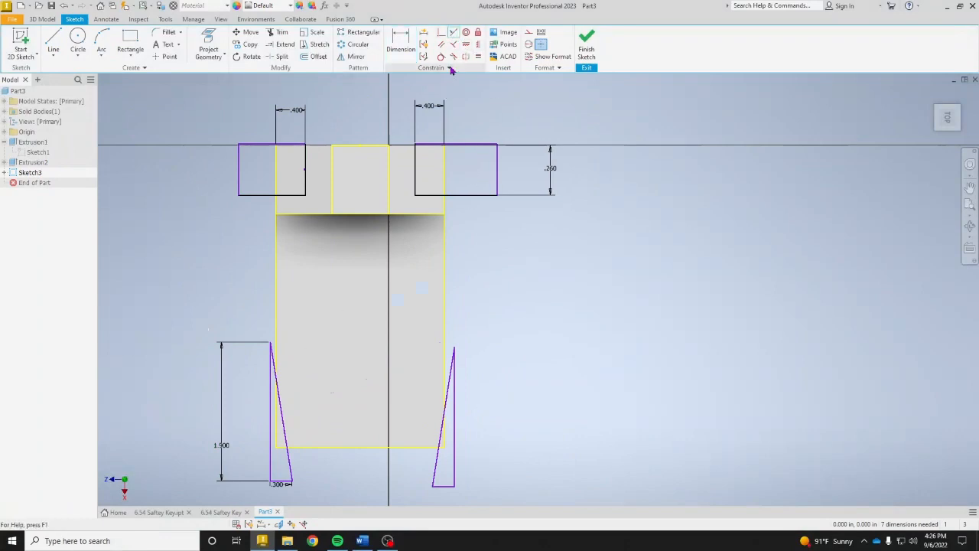
Make both triangles' horizontal edges collinear with the block's front edge
{"action": "left_click", "coordinate": [281, 482]}
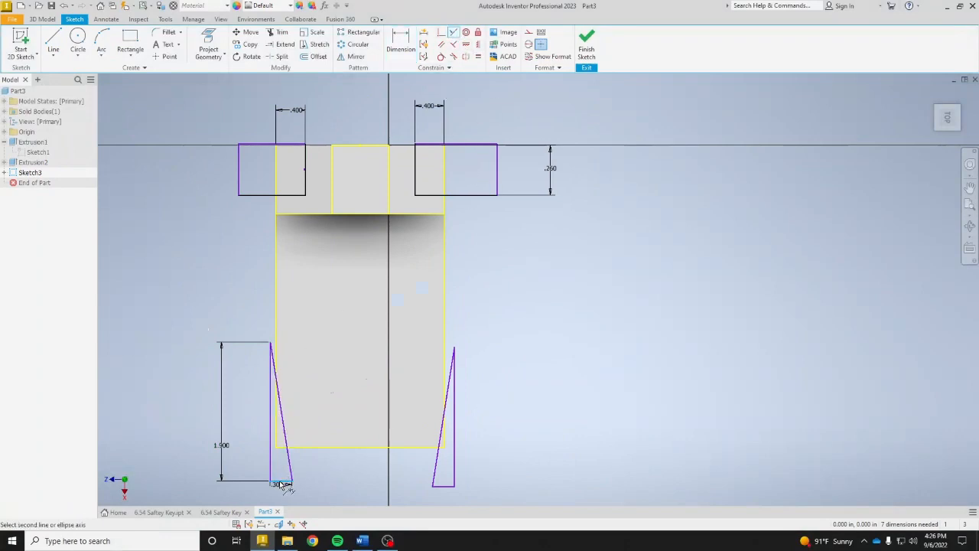
{"action": "left_click", "coordinate": [281, 449]}
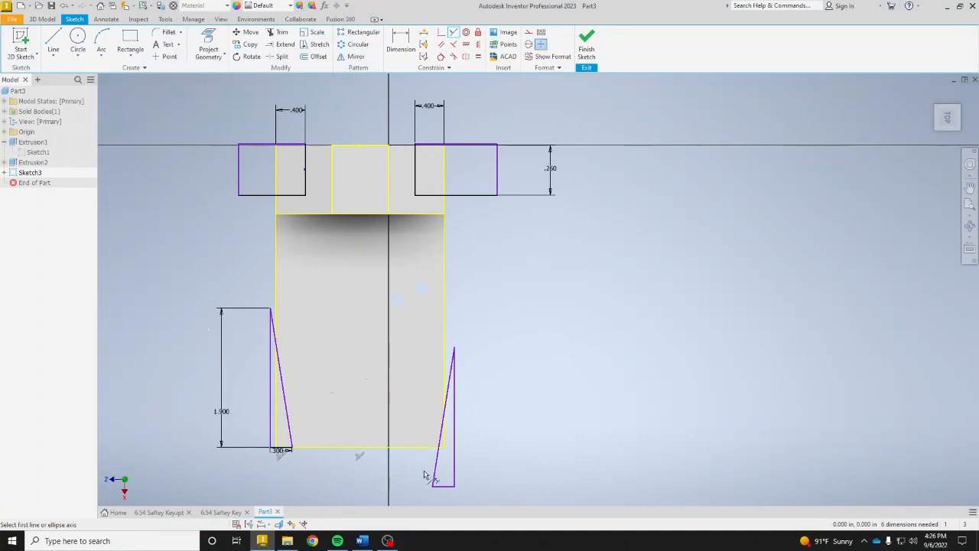
{"action": "left_click", "coordinate": [442, 485]}
{"action": "left_click", "coordinate": [441, 448]}
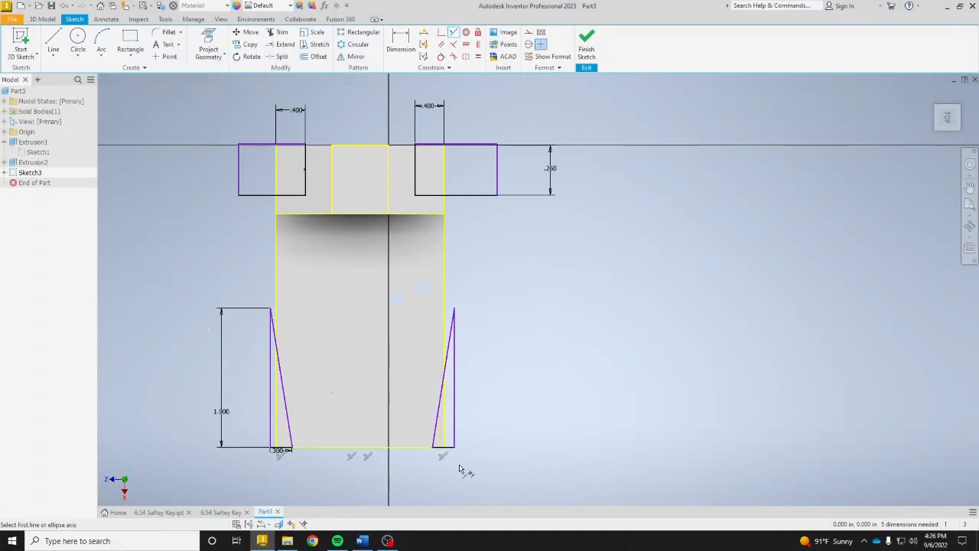
Make each triangle's vertical edge collinear with the adjacent side edge of the block
{"action": "left_click", "coordinate": [455, 382]}
{"action": "left_click", "coordinate": [444, 374]}
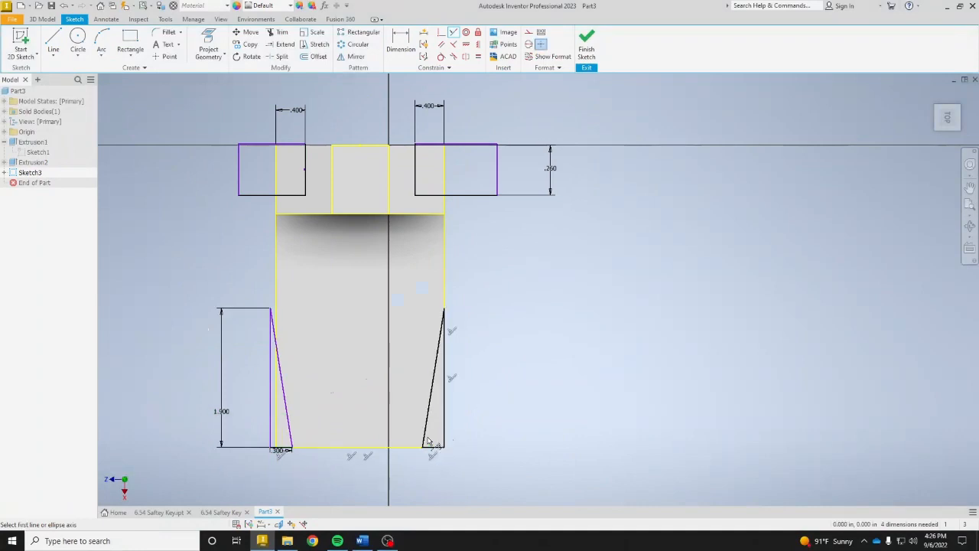
{"action": "left_click", "coordinate": [270, 405]}
{"action": "left_click", "coordinate": [276, 398]}
{"action": "right_click", "coordinate": [334, 420]}
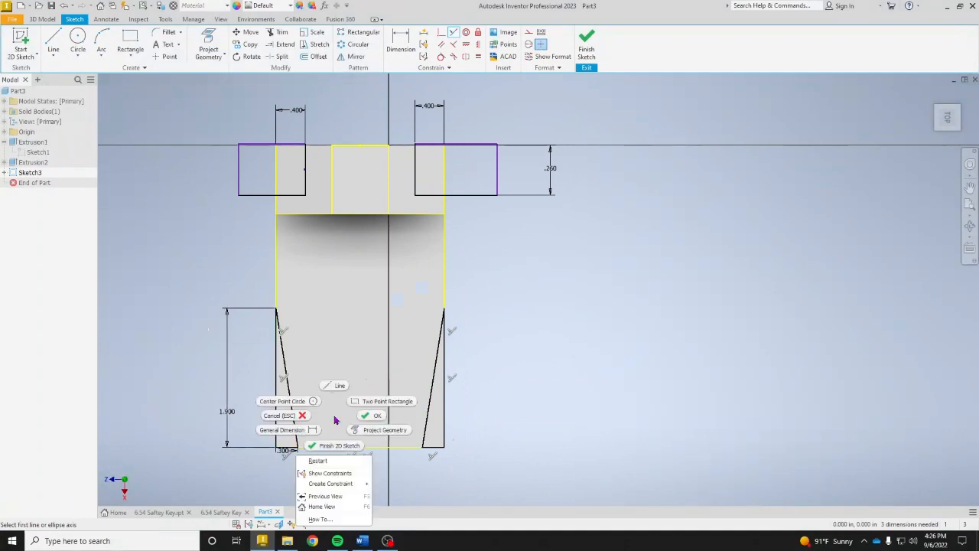
{"action": "left_click", "coordinate": [373, 416]}
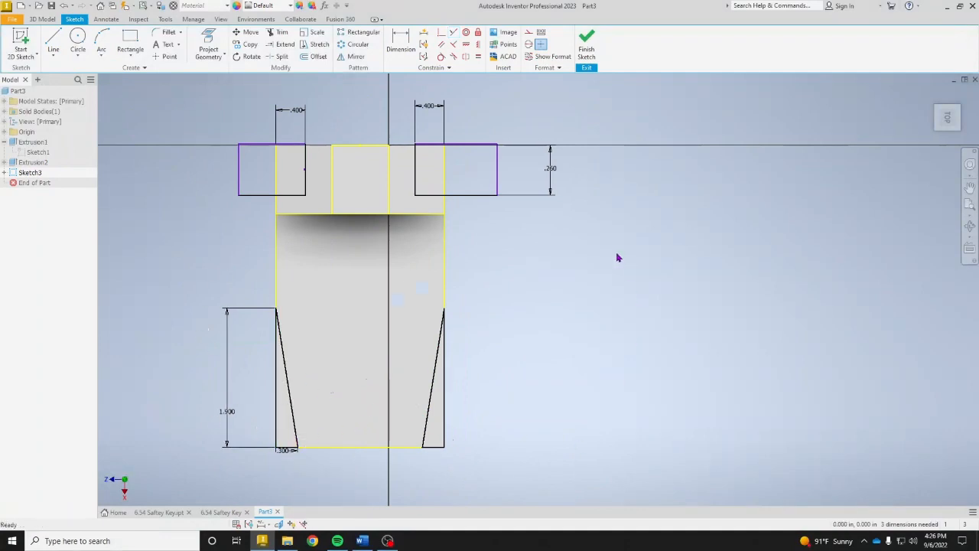
Finish the sketch and extrude both rectangles and both triangles as a 2.3 in cut down through the block
{"action": "left_click", "coordinate": [586, 45]}
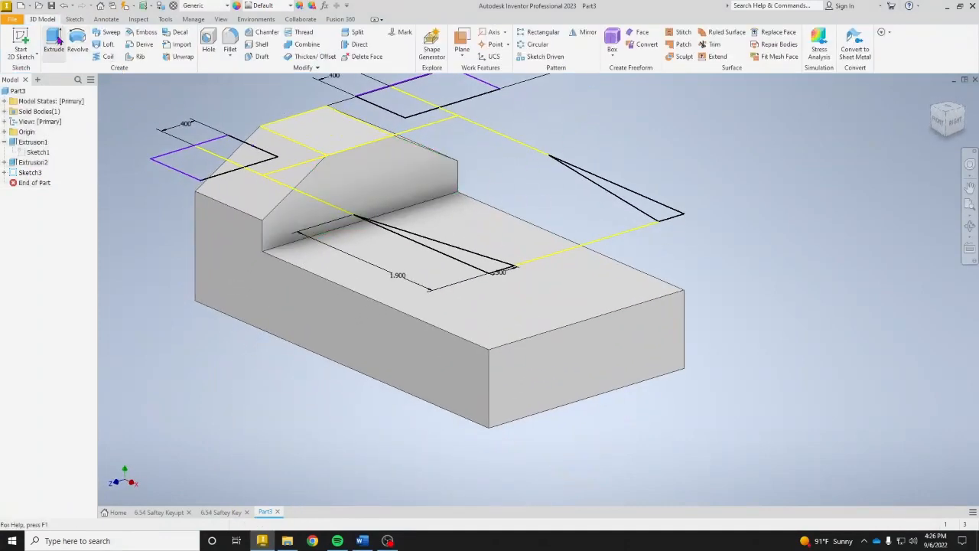
{"action": "left_click", "coordinate": [55, 40]}
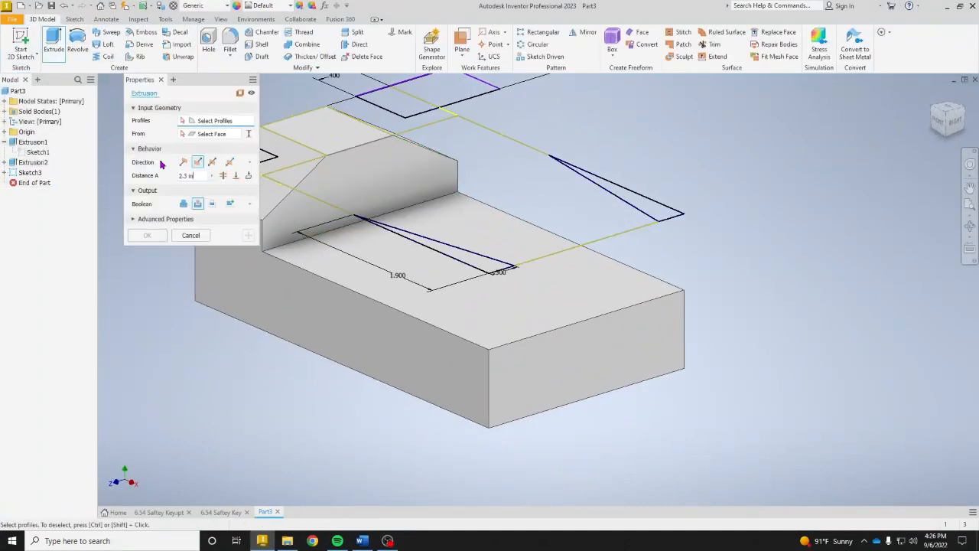
{"action": "left_click", "coordinate": [496, 93]}
{"action": "left_click", "coordinate": [664, 216]}
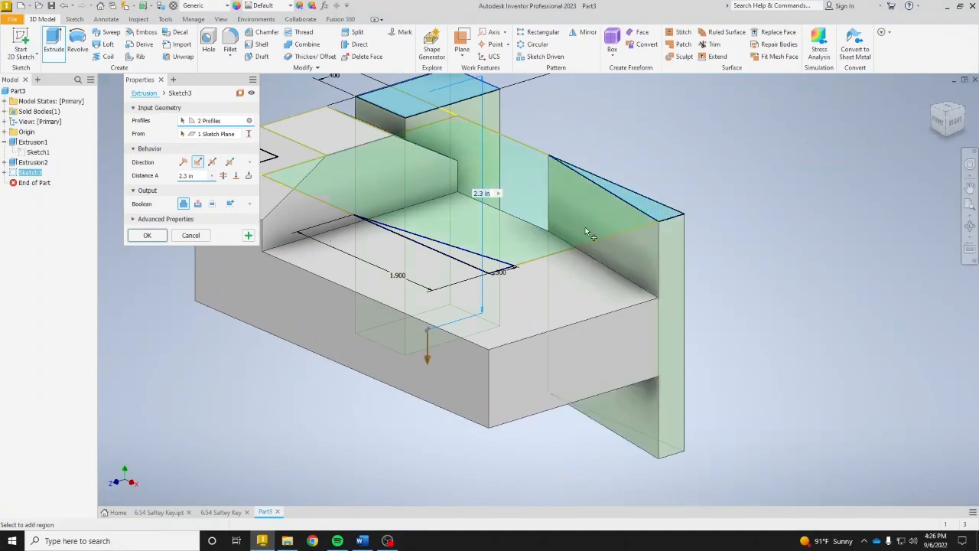
{"action": "left_click", "coordinate": [498, 269]}
{"action": "middle_click_drag", "start_coordinate": [564, 232], "coordinate": [727, 275]}
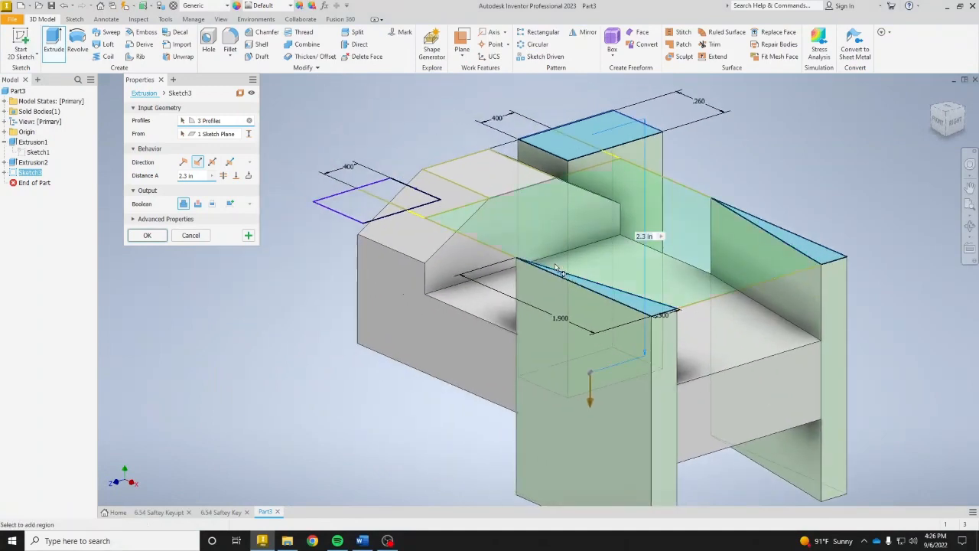
{"action": "left_click", "coordinate": [363, 214]}
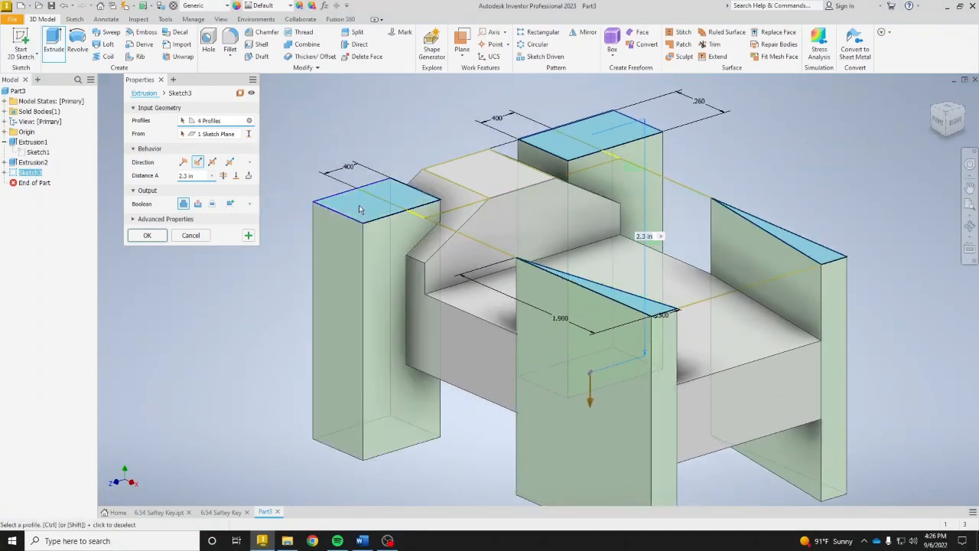
{"action": "left_click", "coordinate": [198, 204]}
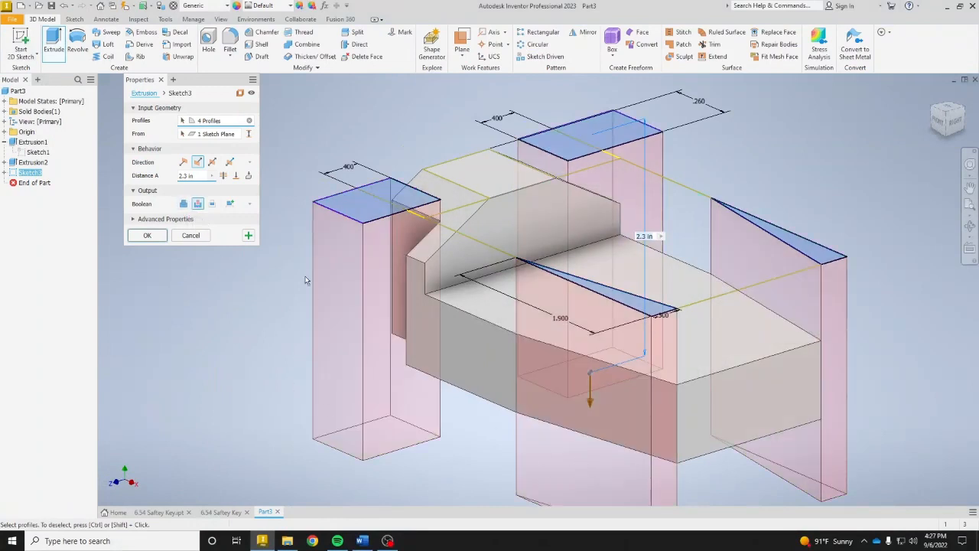
{"action": "left_click", "coordinate": [148, 236]}
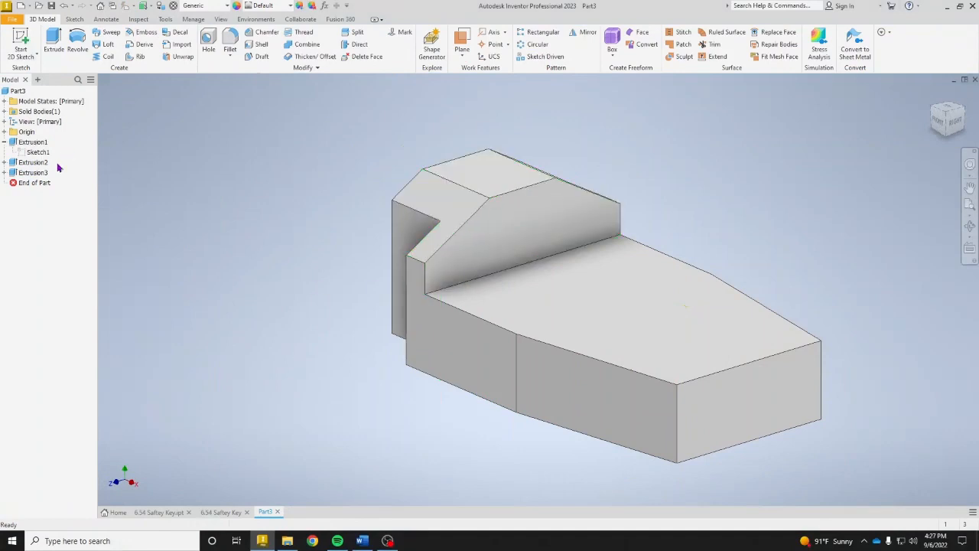
Reopen the cut's sketch, pull the rectangles' upper edges beyond the block's back edge and delete the 0.26 in dimension
{"action": "left_click", "coordinate": [5, 173]}
{"action": "double_click", "coordinate": [38, 183]}
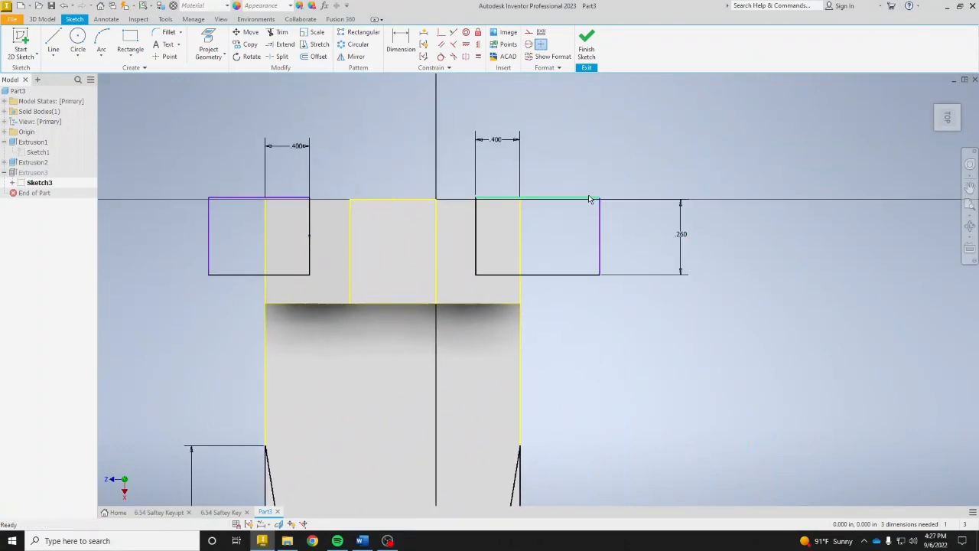
{"action": "left_click_drag", "start_coordinate": [588, 196], "coordinate": [599, 163]}
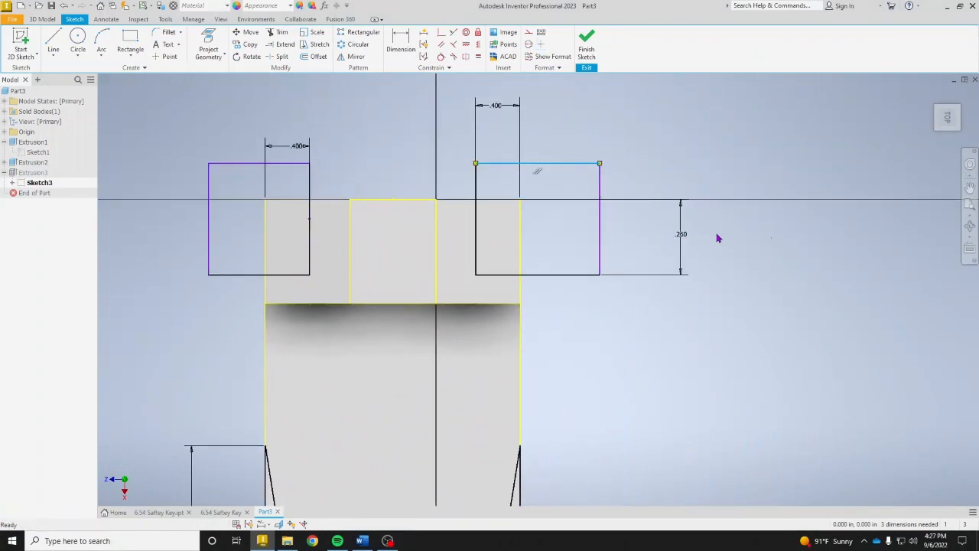
{"action": "left_click_drag", "start_coordinate": [742, 327], "coordinate": [703, 203]}
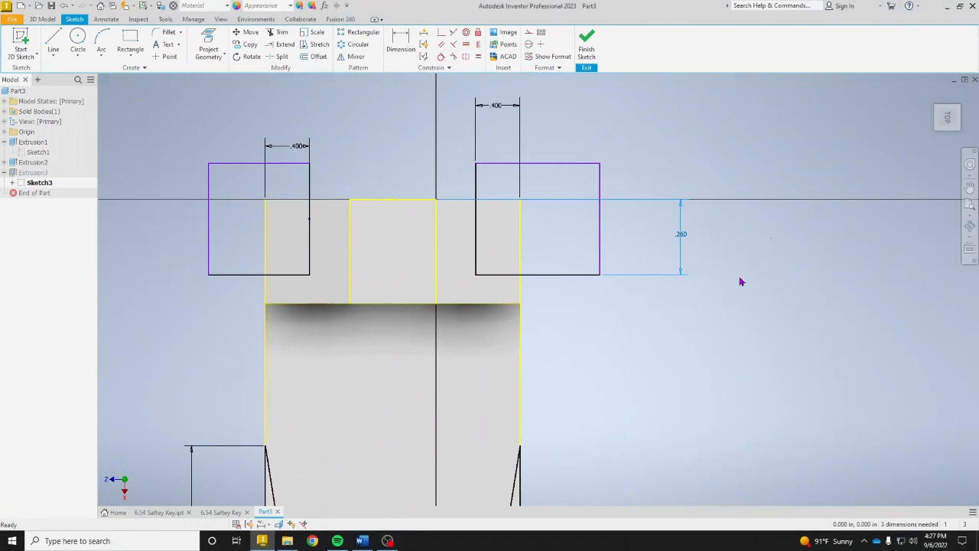
{"action": "key", "text": "Delete"}
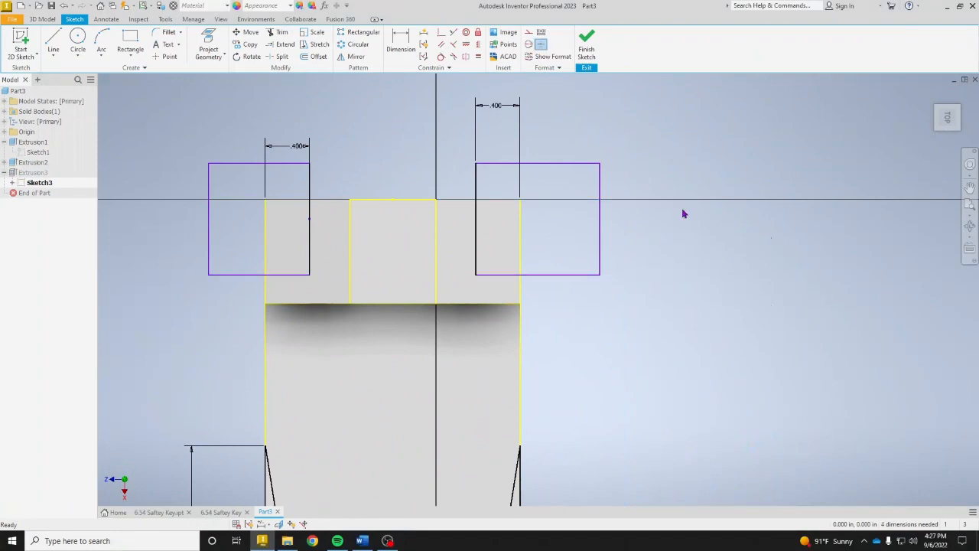
Dimension the distance from the block's back edge to the right rectangle's lower edge as 0.26 in
{"action": "left_click", "coordinate": [401, 42]}
{"action": "left_click", "coordinate": [422, 201]}
{"action": "left_click", "coordinate": [502, 274]}
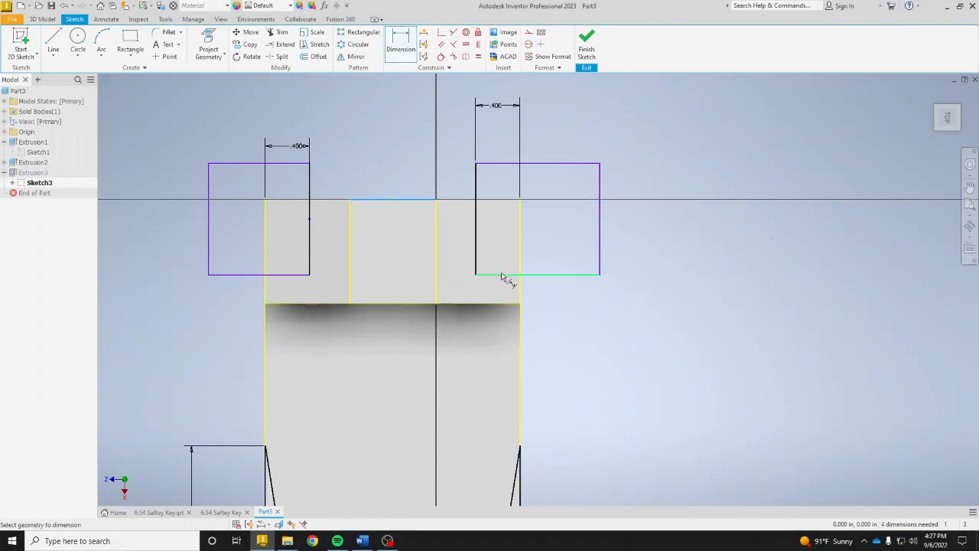
{"action": "left_click", "coordinate": [451, 239]}
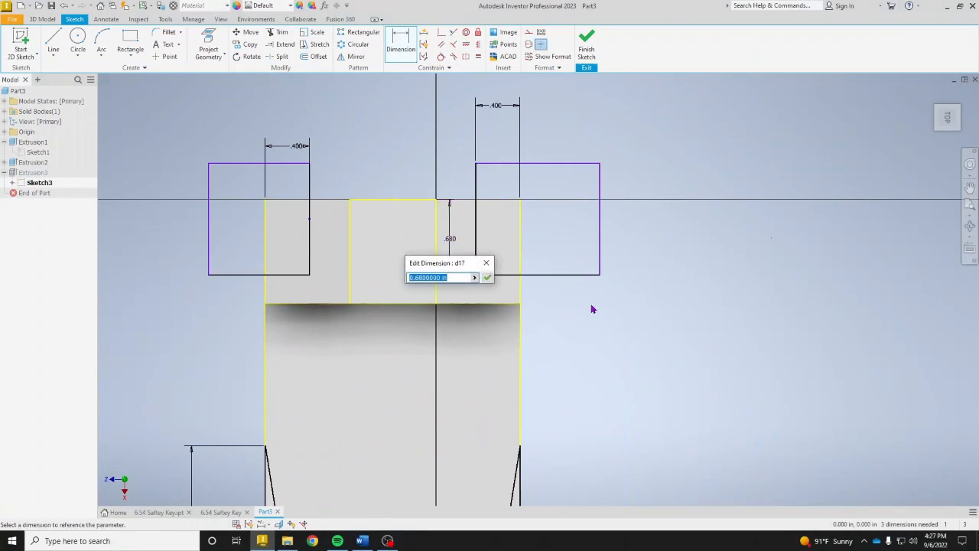
{"action": "type", "text": ".26"}
{"action": "key", "text": "Return"}
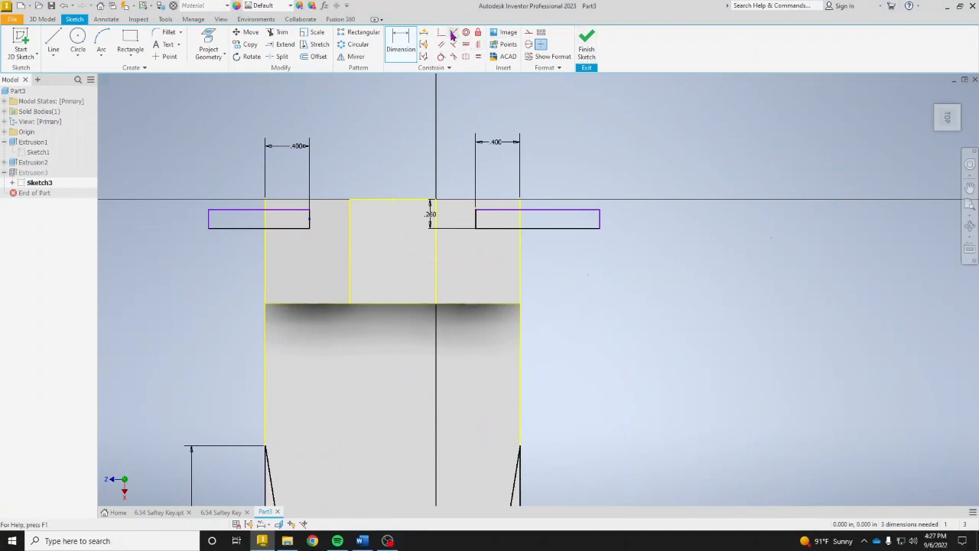
Try to make the right rectangle's upper edge collinear with the block's back edge
{"action": "left_click", "coordinate": [452, 35]}
{"action": "left_click", "coordinate": [504, 210]}
{"action": "left_click", "coordinate": [496, 201]}
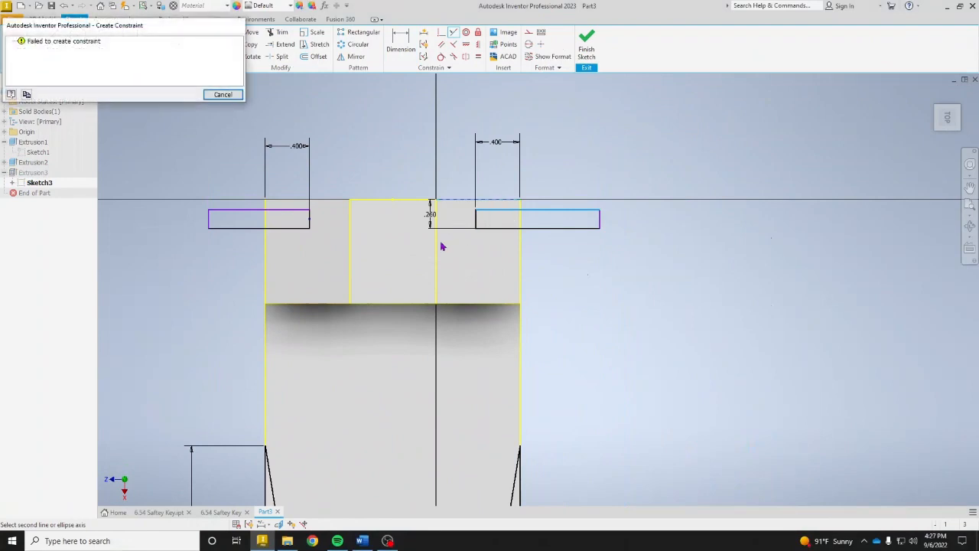
{"action": "left_click", "coordinate": [228, 96]}
{"action": "right_click", "coordinate": [299, 256]}
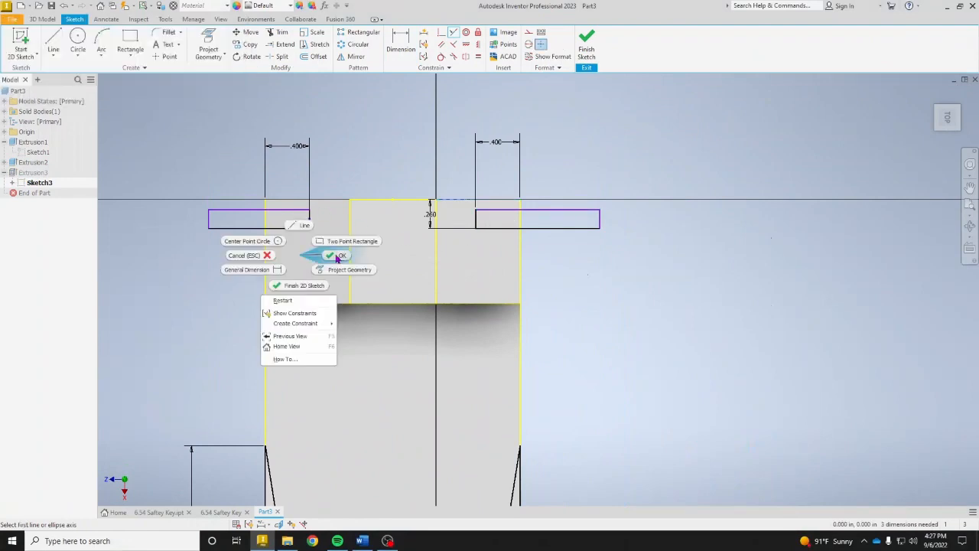
{"action": "left_click", "coordinate": [337, 256]}
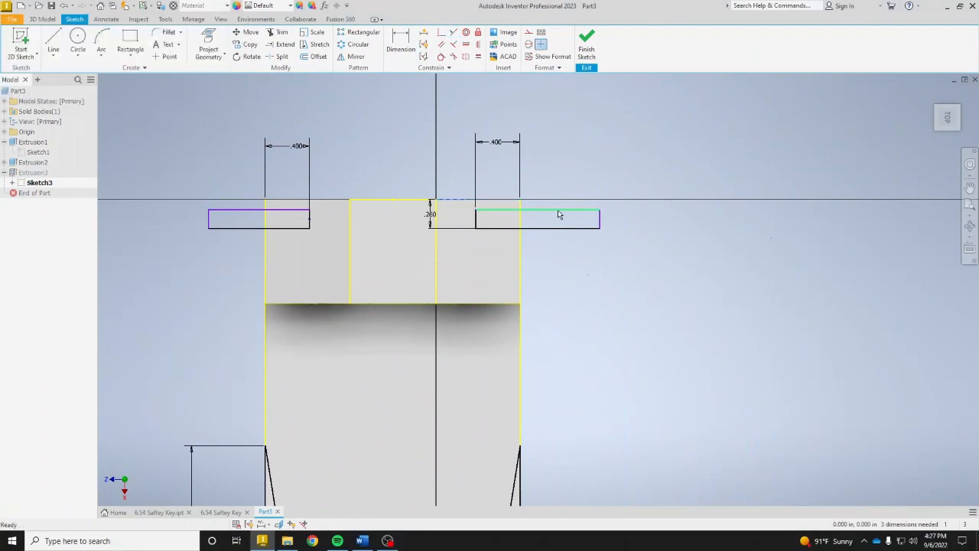
Stretch the rectangles' upper edges beyond the block's back edge and finish the sketch to update the cut
{"action": "left_click_drag", "start_coordinate": [558, 209], "coordinate": [558, 172]}
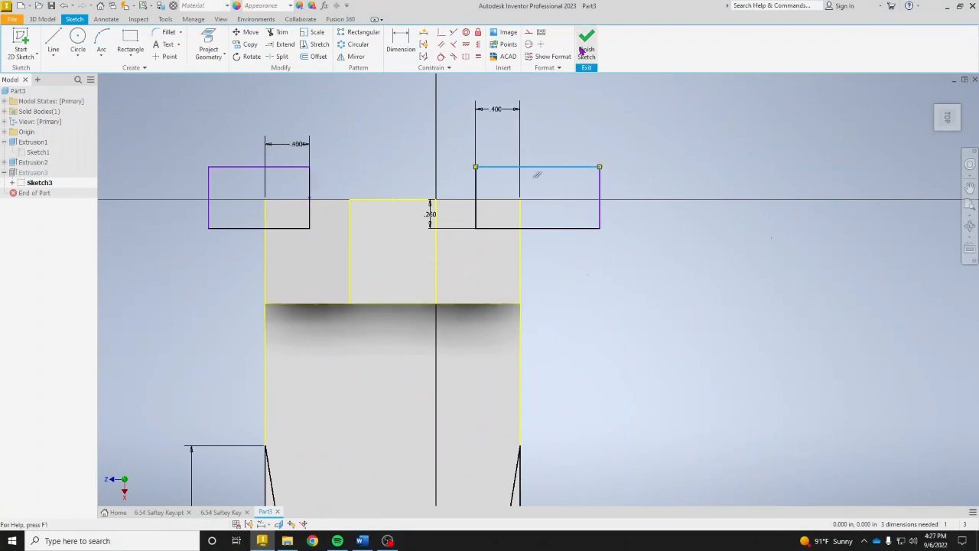
{"action": "left_click", "coordinate": [586, 44]}
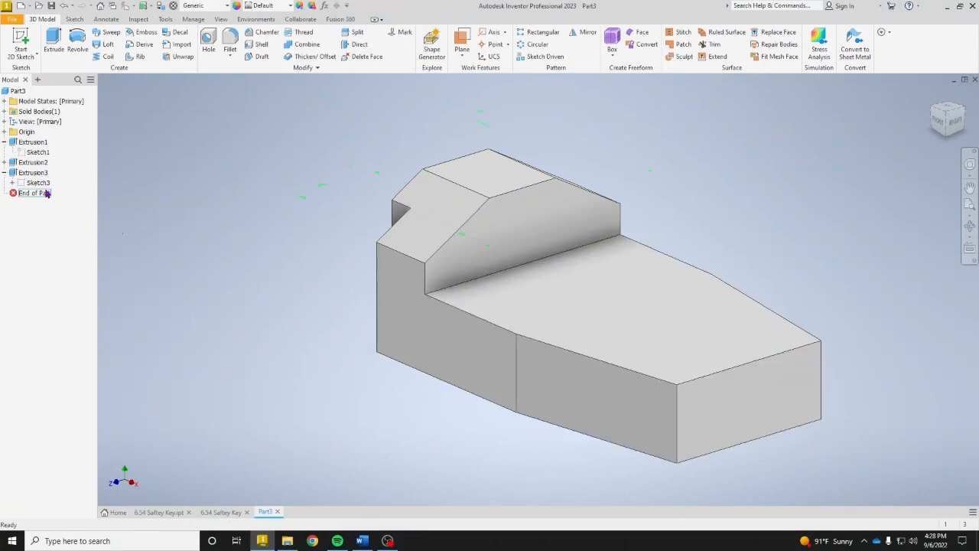
Reopen the cut's sketch and draw a lengthwise center-to-center slot about 0.82 in wide, running across the block's front edge
{"action": "left_click", "coordinate": [4, 172]}
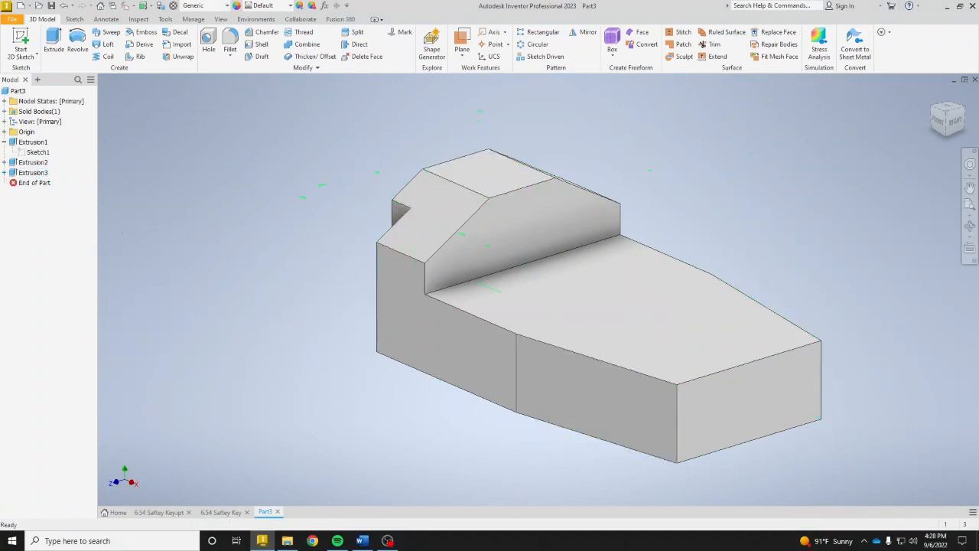
{"action": "left_click", "coordinate": [4, 173]}
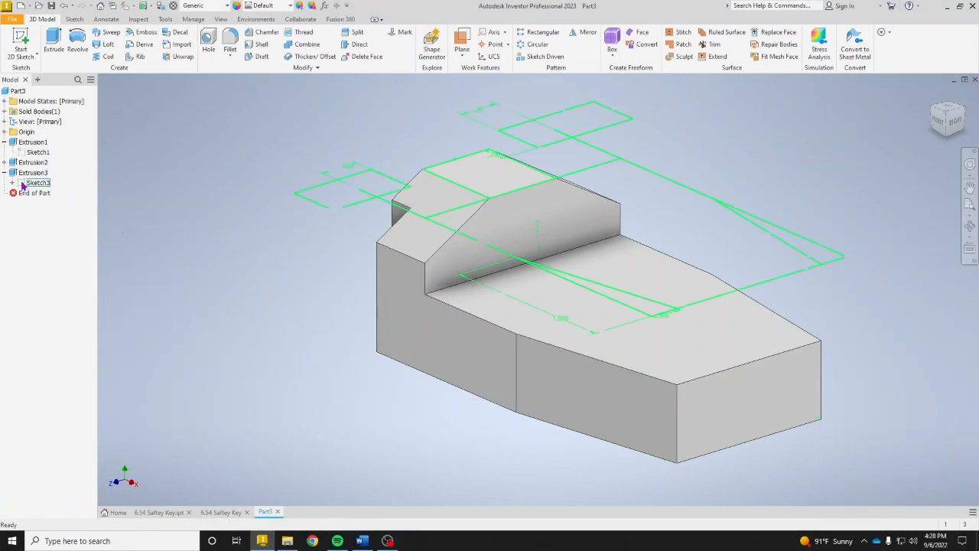
{"action": "double_click", "coordinate": [23, 184]}
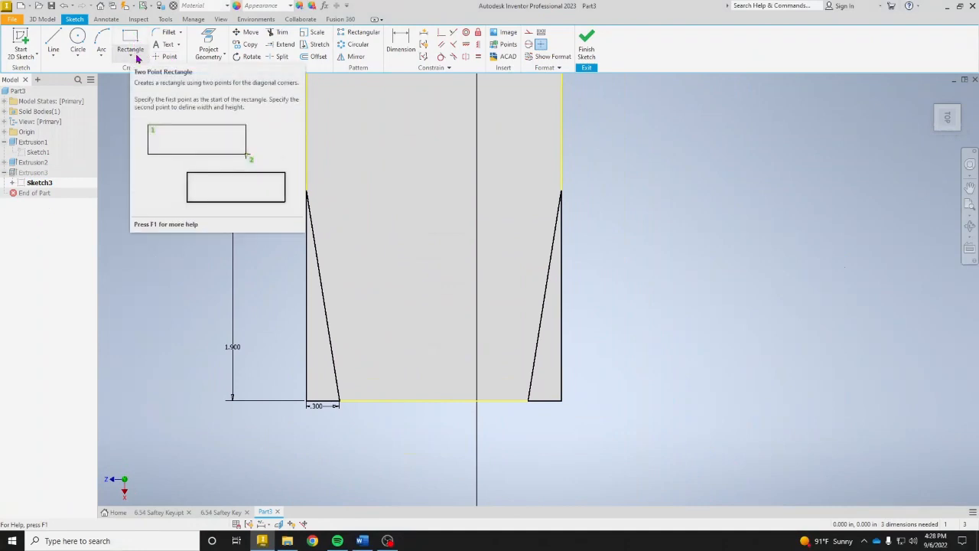
{"action": "left_click", "coordinate": [130, 57]}
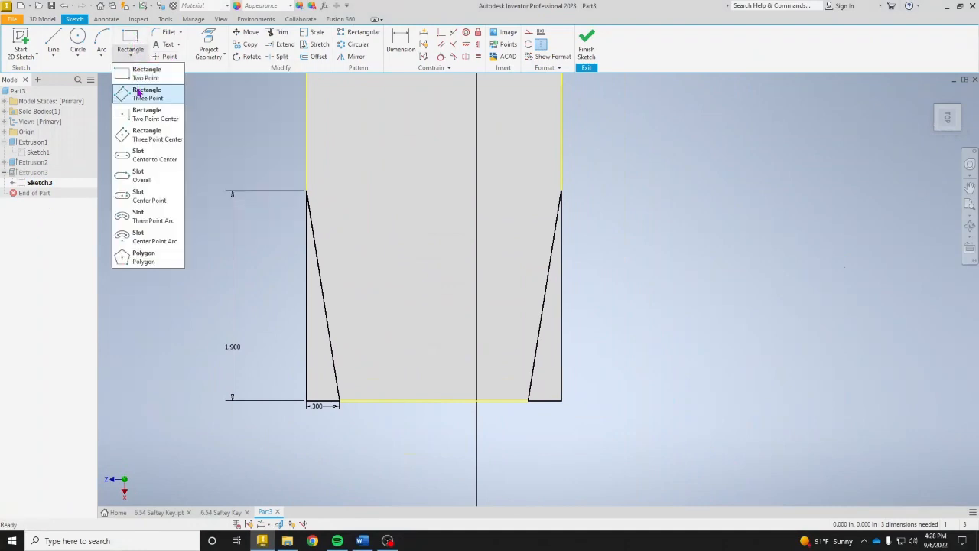
{"action": "left_click", "coordinate": [171, 159]}
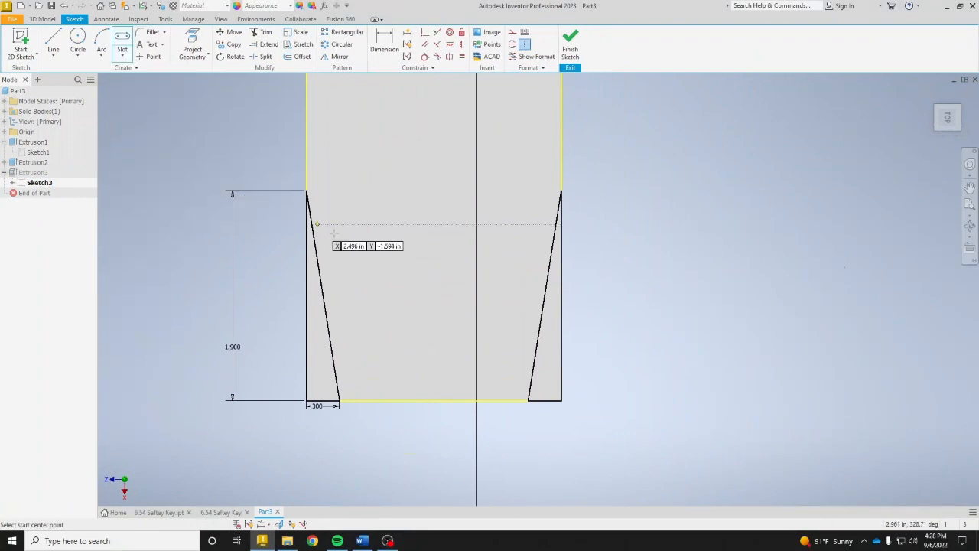
{"action": "left_click", "coordinate": [423, 149]}
{"action": "left_click", "coordinate": [422, 462]}
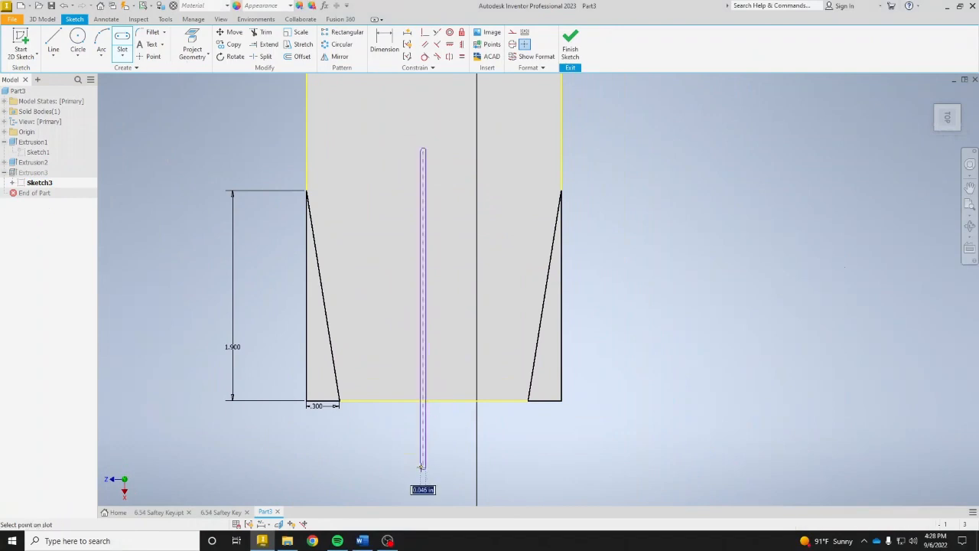
{"action": "left_click", "coordinate": [469, 462]}
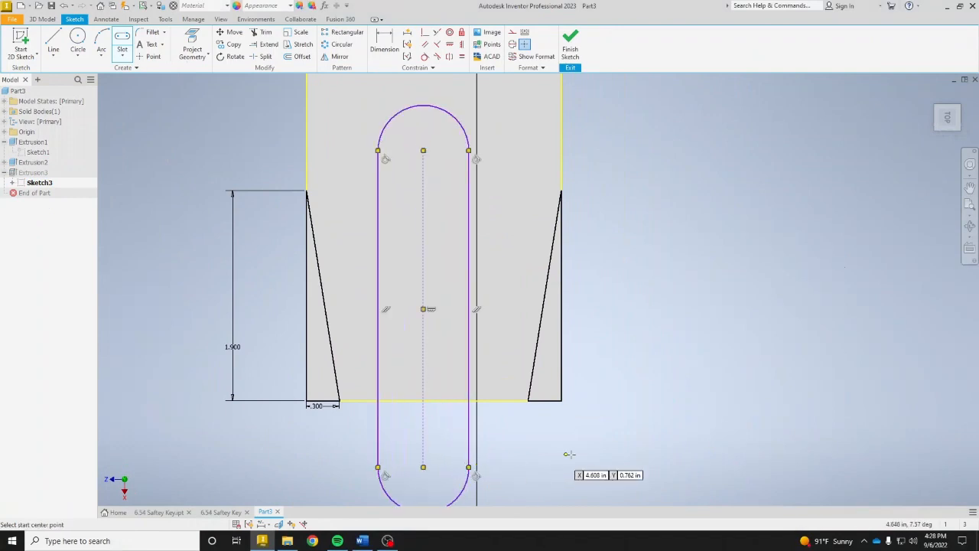
{"action": "middle_click_drag", "start_coordinate": [675, 299], "coordinate": [531, 253]}
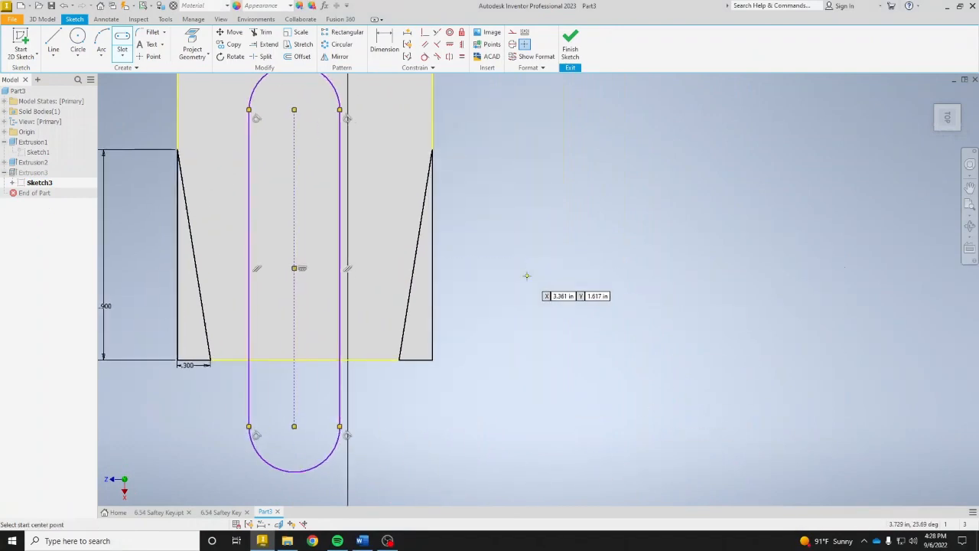
{"action": "right_click", "coordinate": [481, 280]}
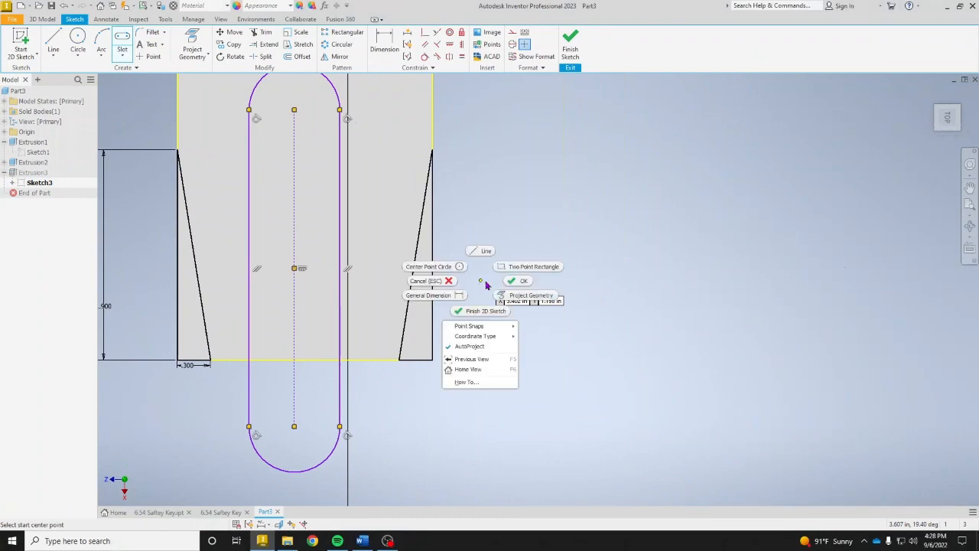
{"action": "left_click", "coordinate": [526, 278]}
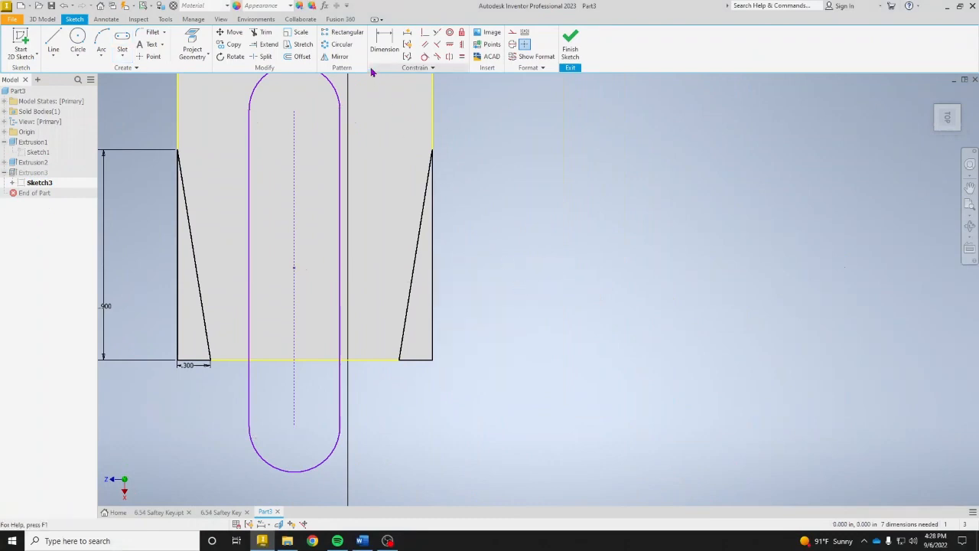
Dimension the distance from the slot's inner arc center to the block's front edge as 1.12 in
{"action": "left_click", "coordinate": [295, 112]}
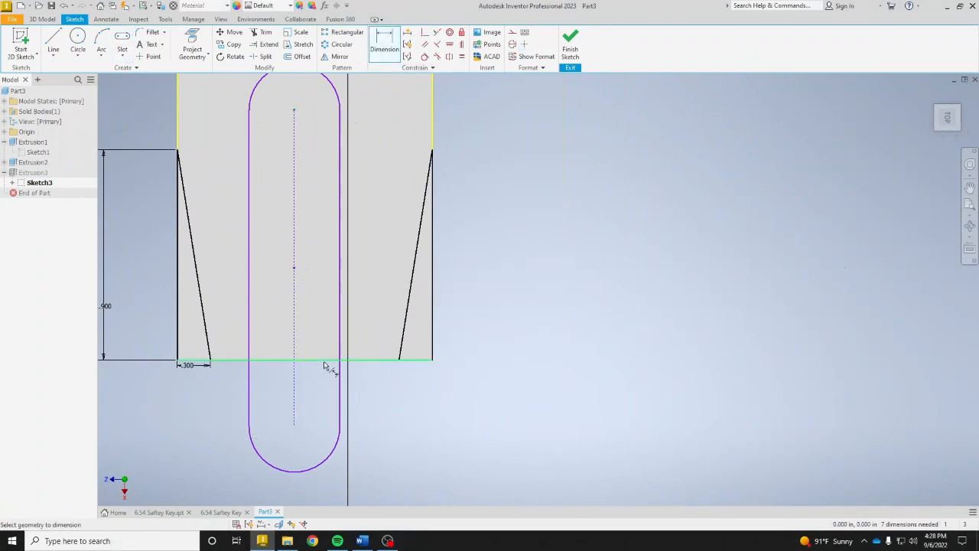
{"action": "left_click", "coordinate": [328, 360]}
{"action": "left_click", "coordinate": [512, 321]}
{"action": "type", "text": "1."}
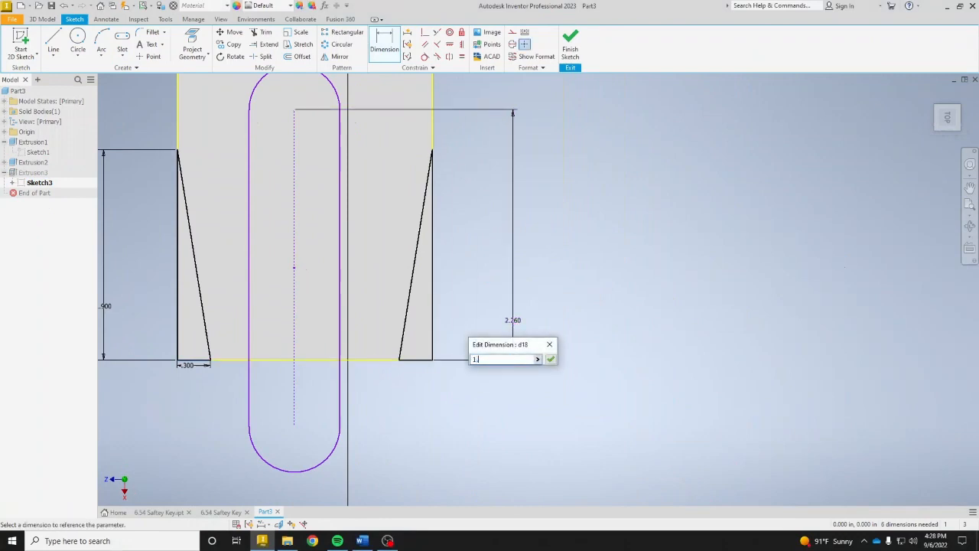
{"action": "type", "text": "12"}
{"action": "key", "text": "Return"}
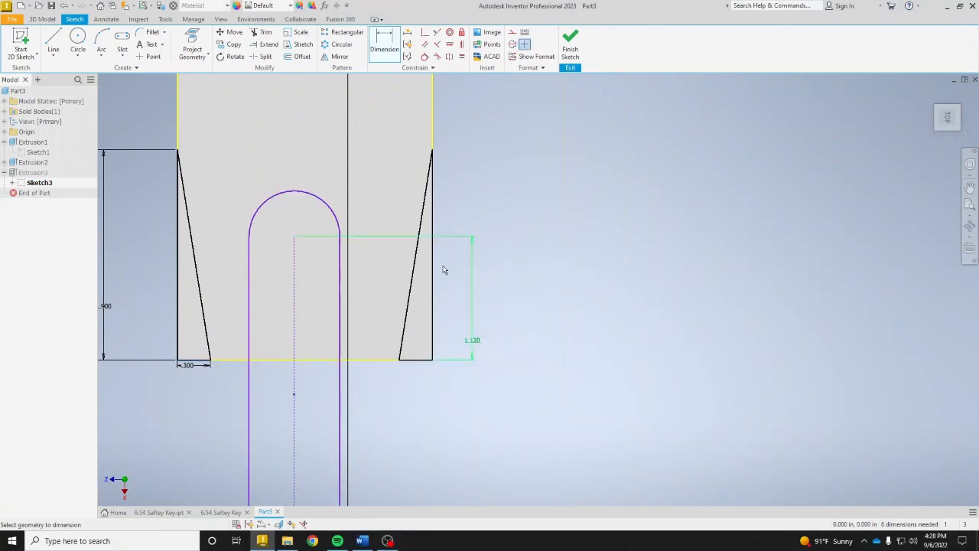
Dimension the slot's width between its two straight sides as 0.78 in
{"action": "left_click", "coordinate": [250, 272]}
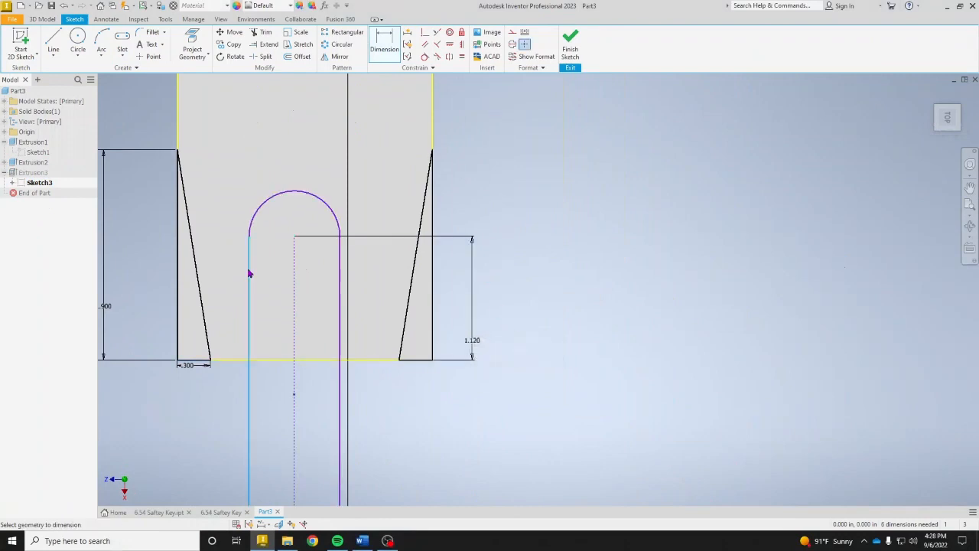
{"action": "left_click", "coordinate": [336, 274]}
{"action": "left_click", "coordinate": [308, 277]}
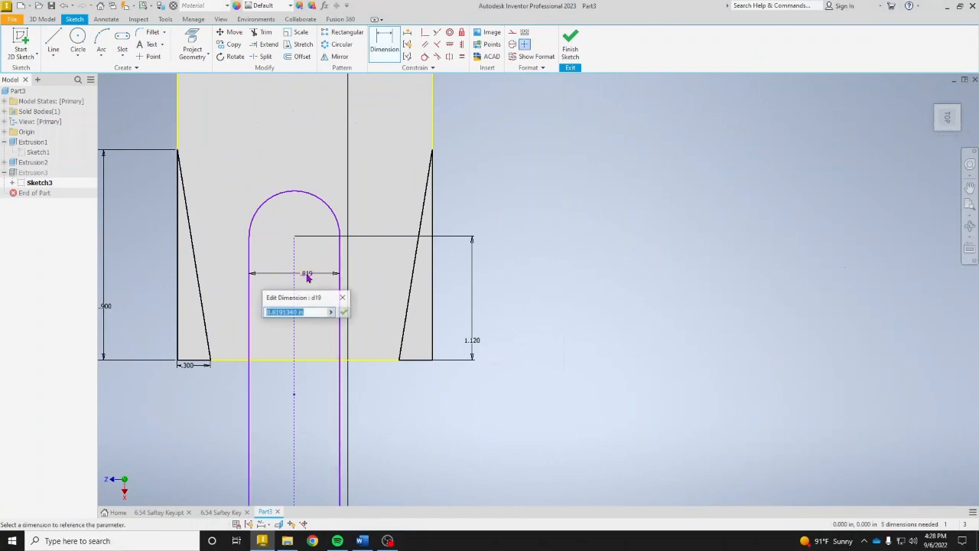
{"action": "type", "text": ".7"}
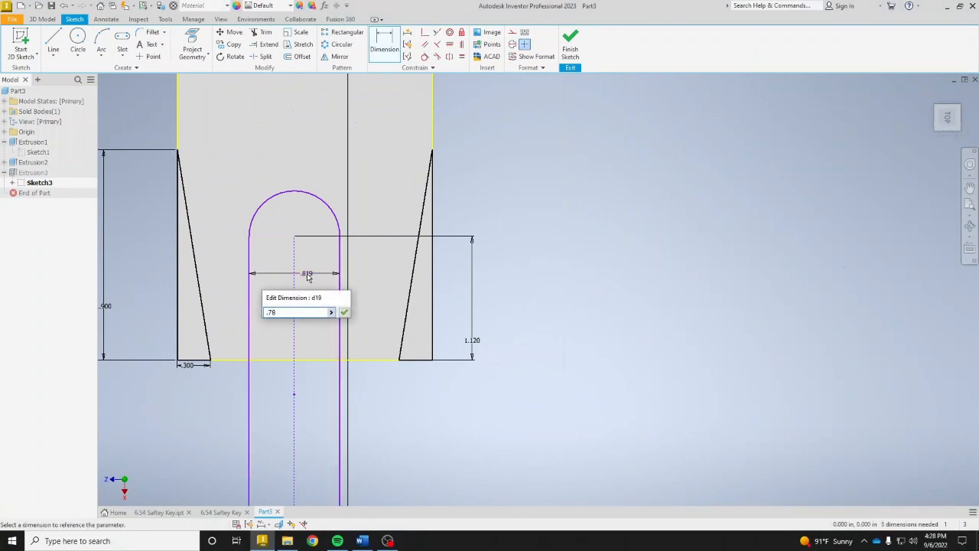
{"action": "type", "text": "8"}
{"action": "key", "text": "Return"}
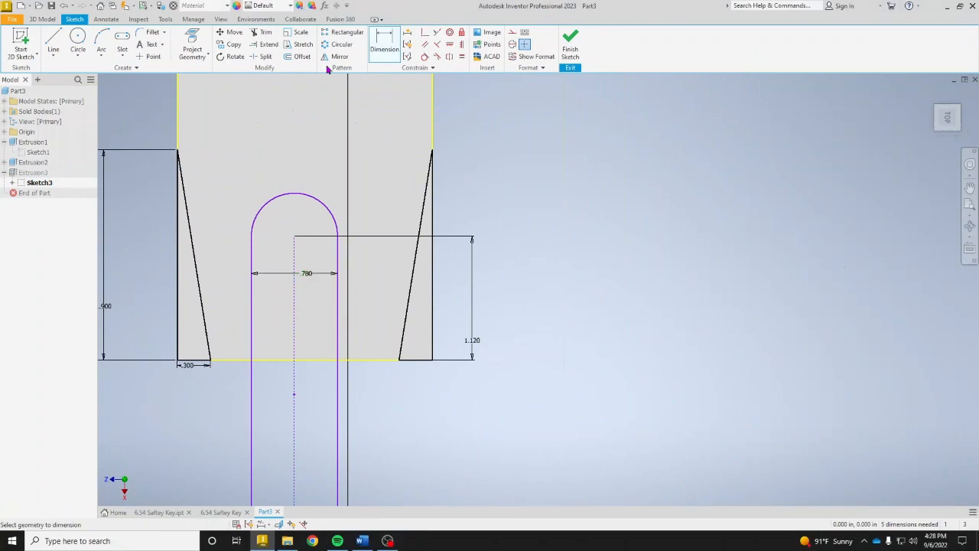
Make the slot's centerline coincident with the midpoint of the block's front edge and finish the sketch
{"action": "left_click", "coordinate": [427, 35]}
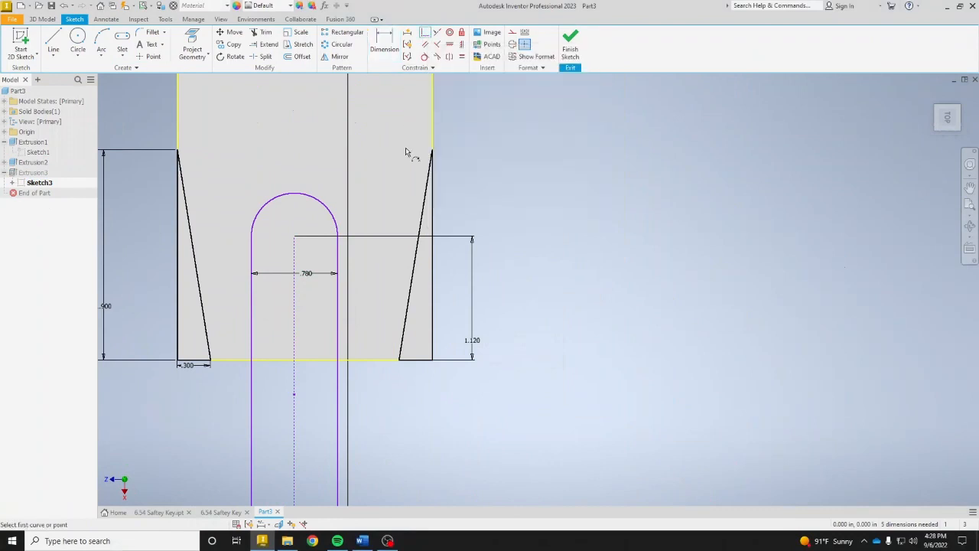
{"action": "left_click", "coordinate": [295, 371]}
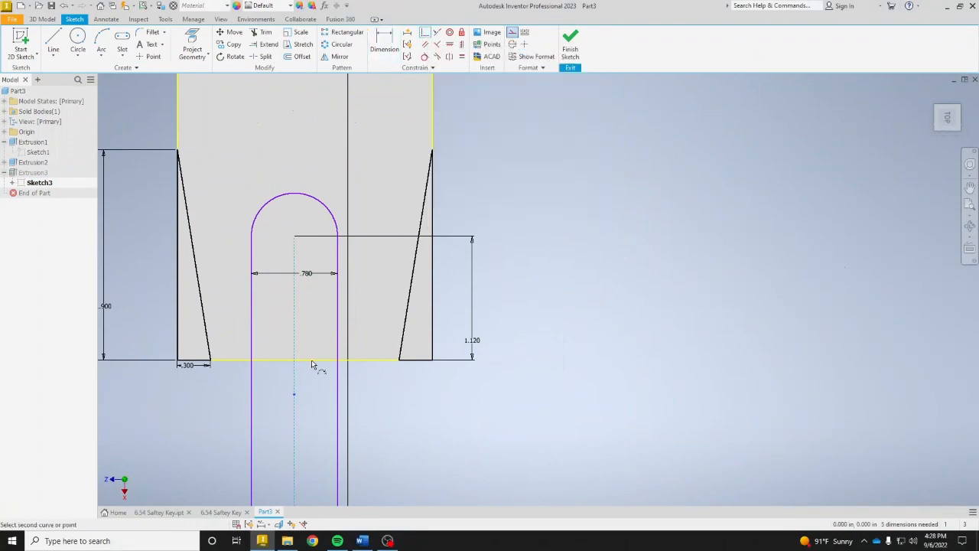
{"action": "left_click", "coordinate": [305, 359]}
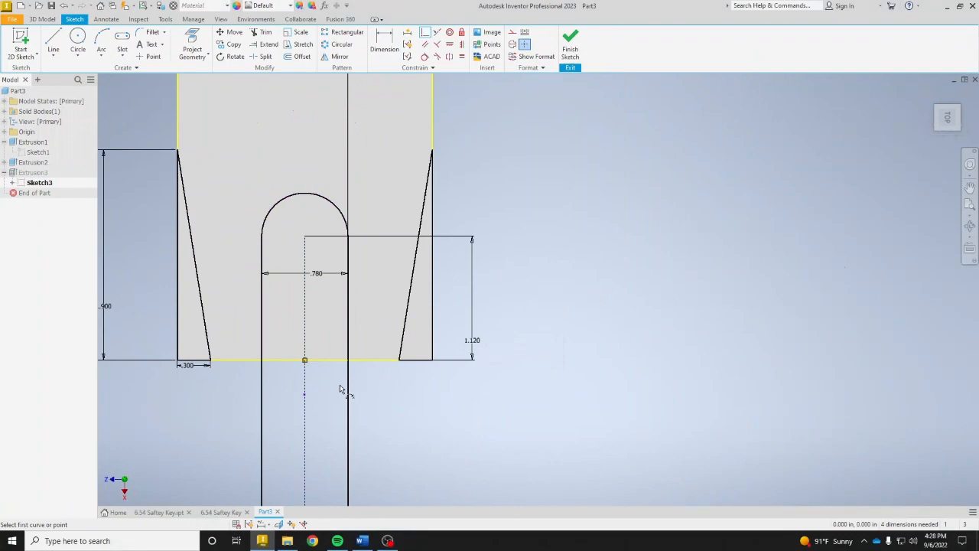
{"action": "right_click", "coordinate": [433, 420]}
{"action": "left_click", "coordinate": [465, 417]}
{"action": "left_click", "coordinate": [570, 49]}
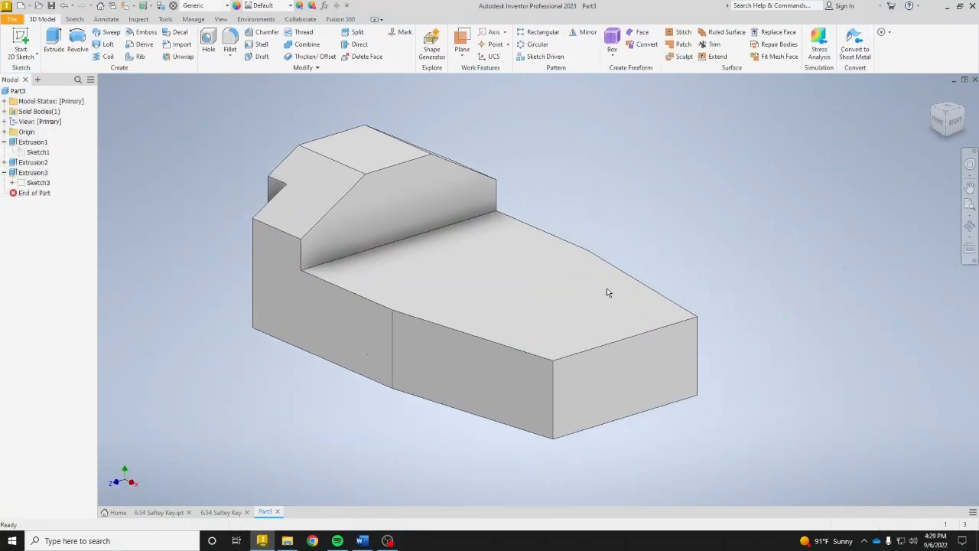
Edit the 2.3 in cut extrusion to include both slot regions, cutting an open-ended slot into the block's front
{"action": "double_click", "coordinate": [32, 174]}
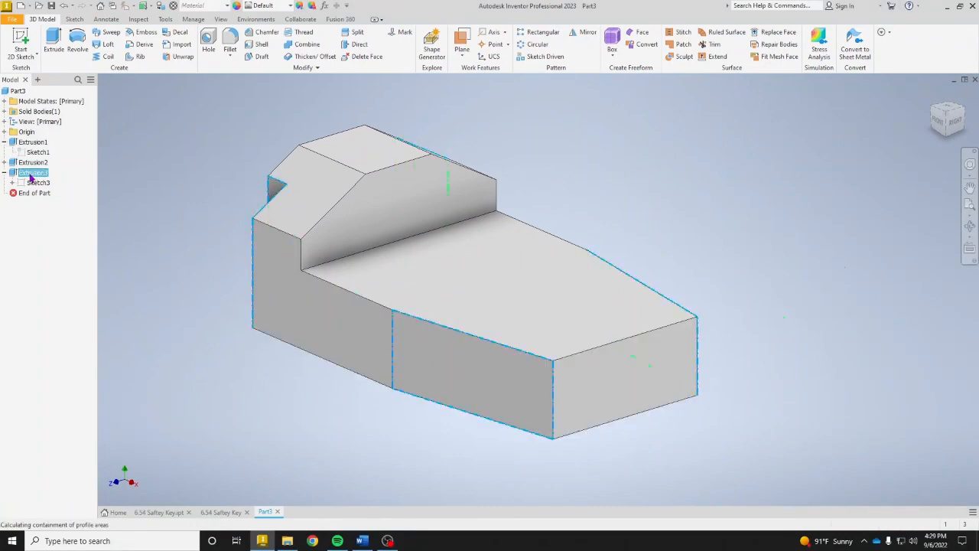
{"action": "left_click", "coordinate": [771, 319]}
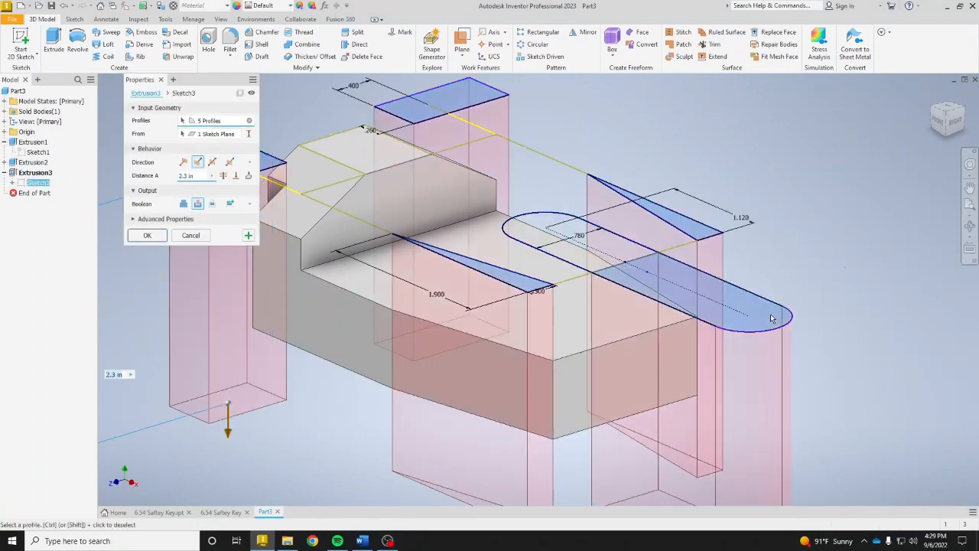
{"action": "left_click", "coordinate": [626, 282]}
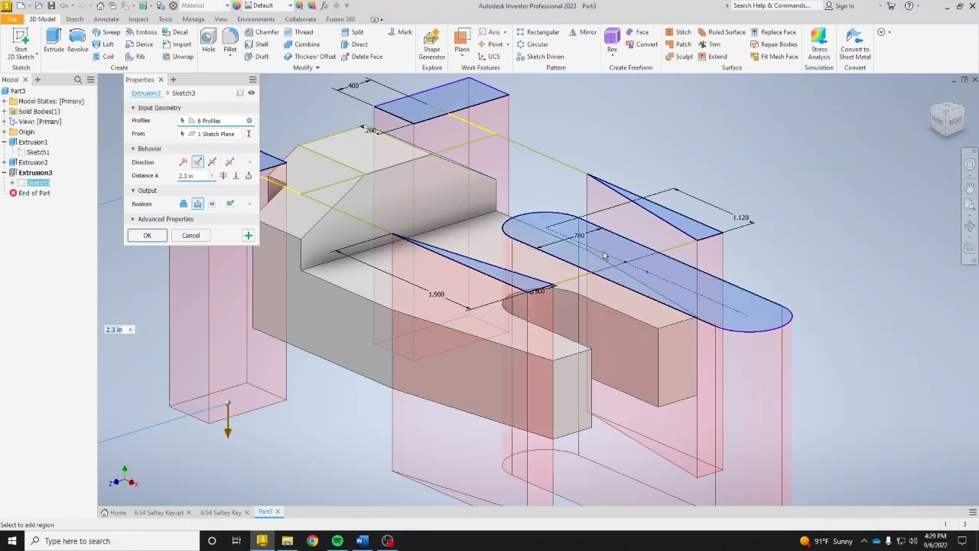
{"action": "left_click", "coordinate": [147, 236]}
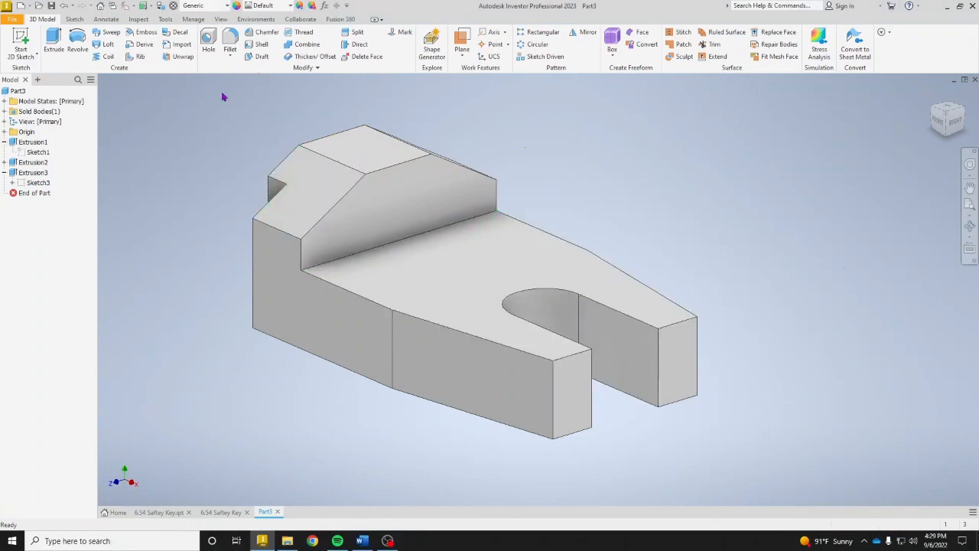
Save the part as 6.55 Finger Guide in the 22-23 Inventor folder
{"action": "left_click", "coordinate": [51, 6]}
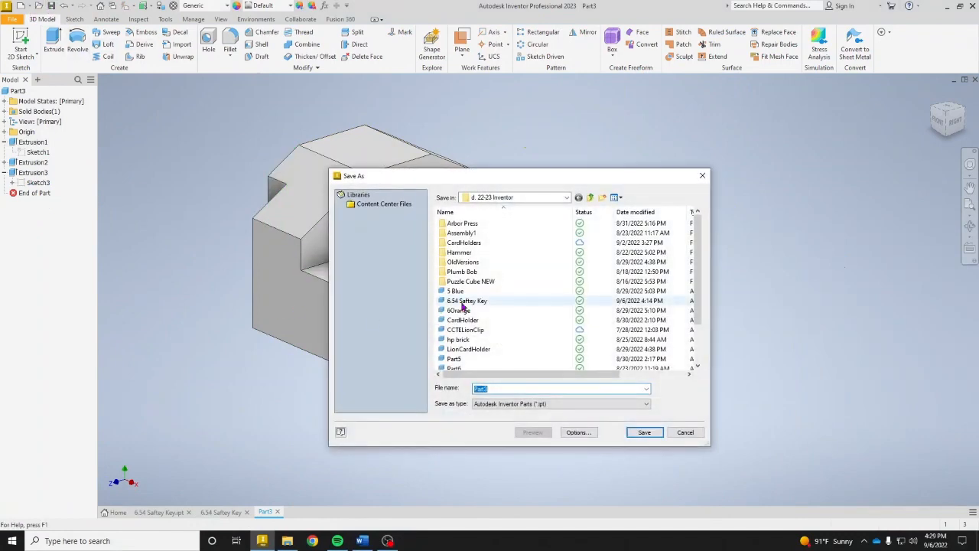
{"action": "type", "text": "6"}
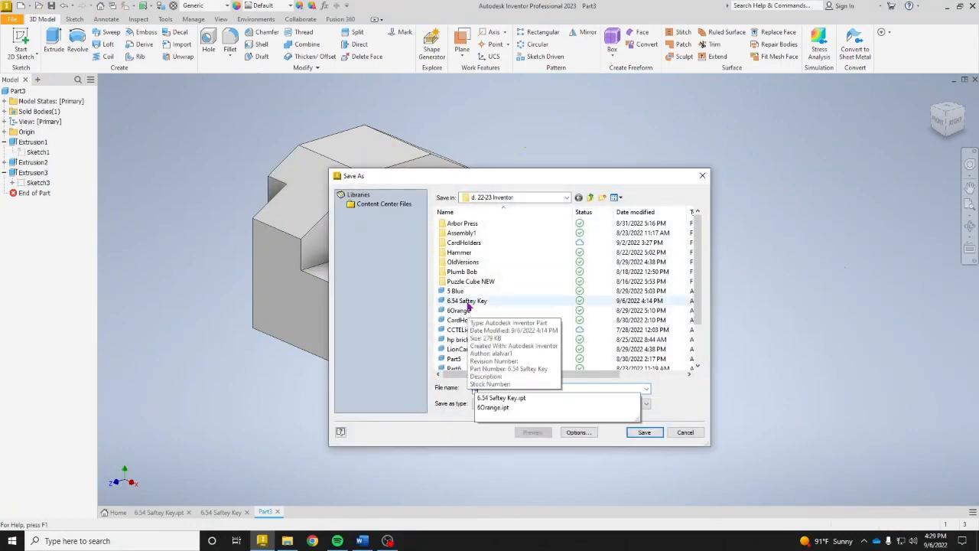
{"action": "type", "text": ".55"}
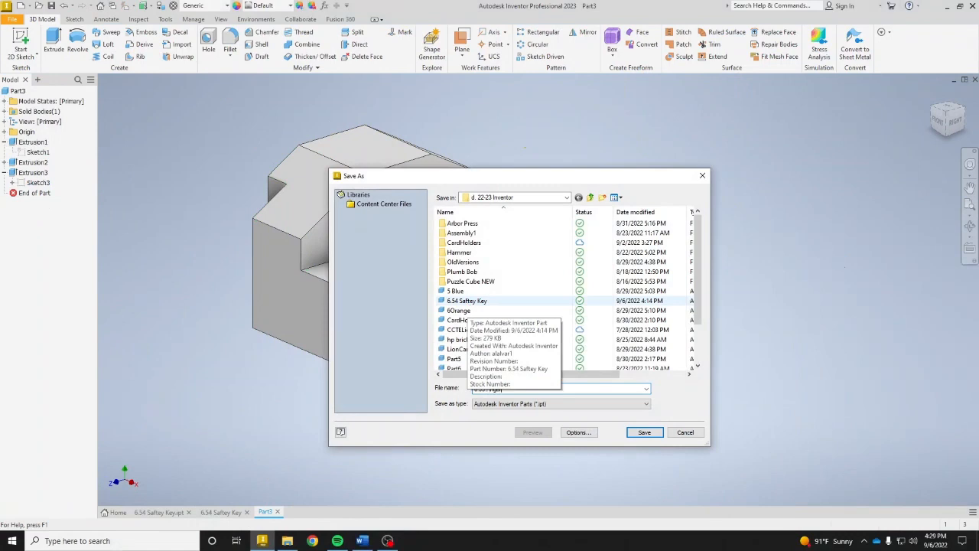
{"action": "key", "text": "Return"}
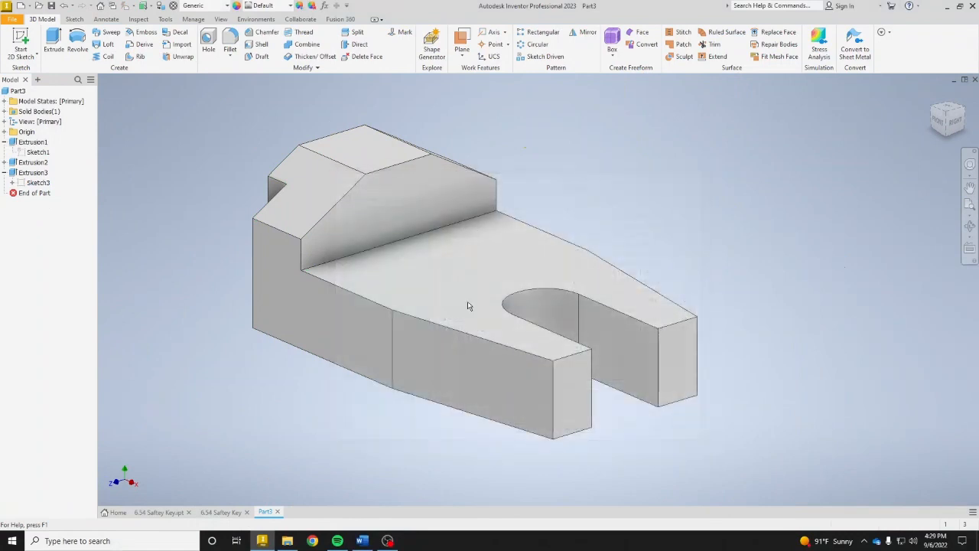
Create a new drawing and place a 1:1 front base view of the finger guide in the lower left area of the sheet
{"action": "left_click", "coordinate": [40, 6]}
{"action": "double_click", "coordinate": [347, 313]}
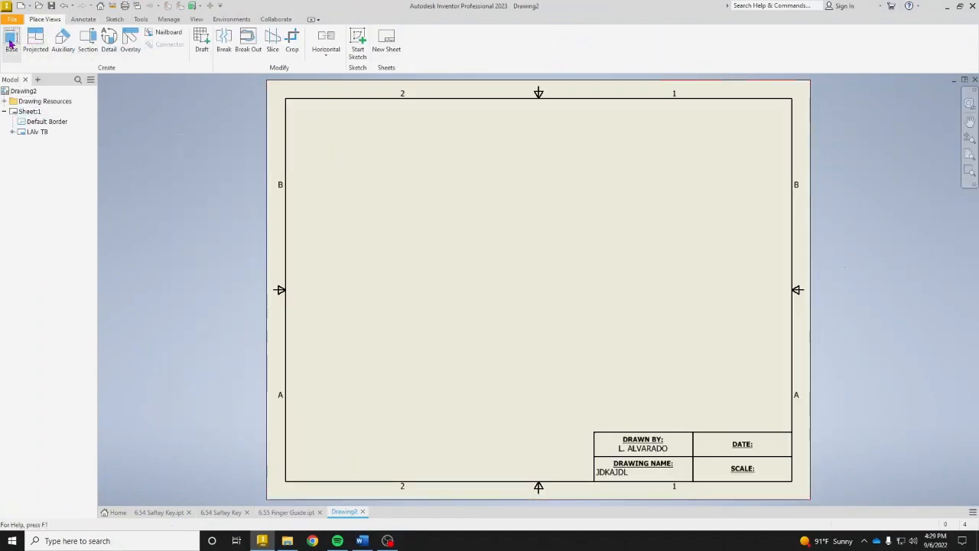
{"action": "left_click", "coordinate": [11, 43]}
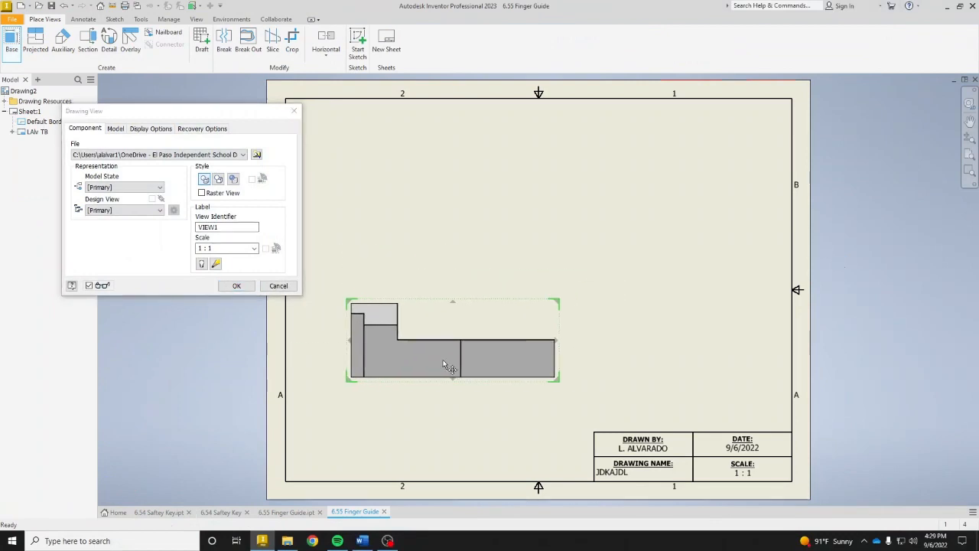
{"action": "left_click", "coordinate": [436, 388]}
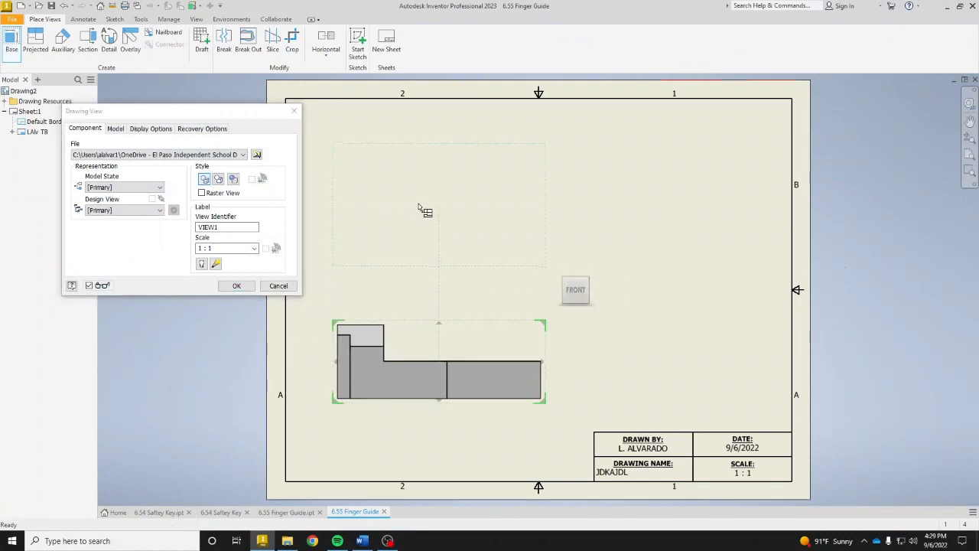
Add a top view above the front view, a side view beside it, and an isometric view in the upper right area of the sheet
{"action": "left_click", "coordinate": [420, 208]}
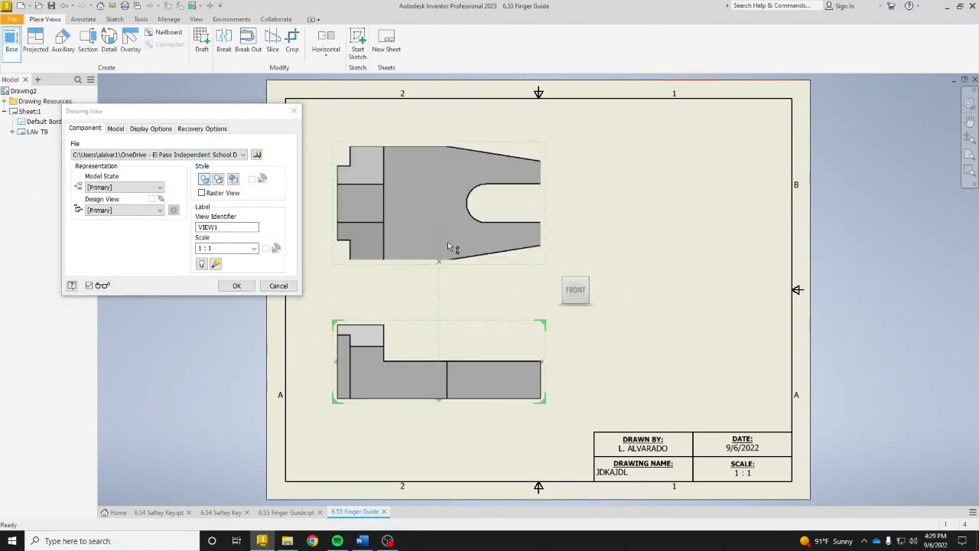
{"action": "left_click", "coordinate": [678, 368]}
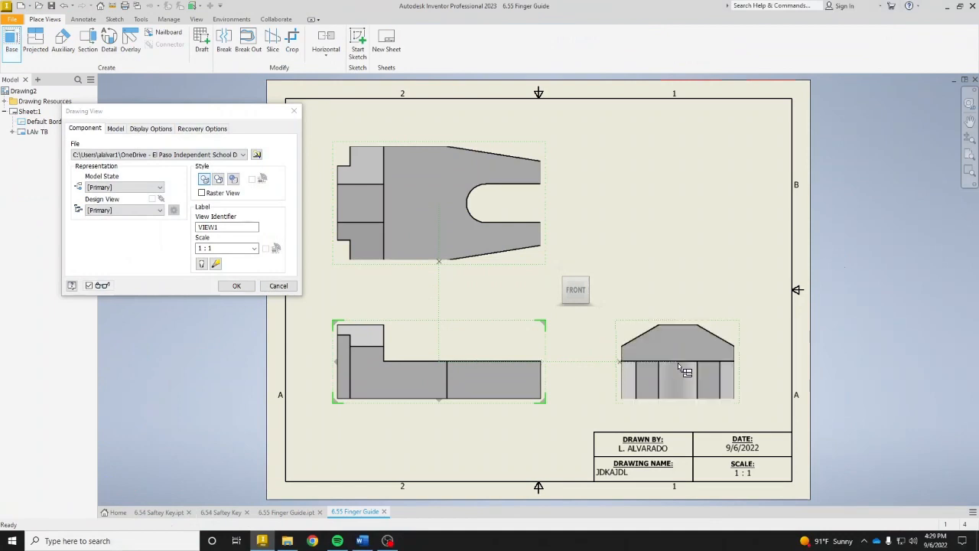
{"action": "left_click", "coordinate": [732, 163]}
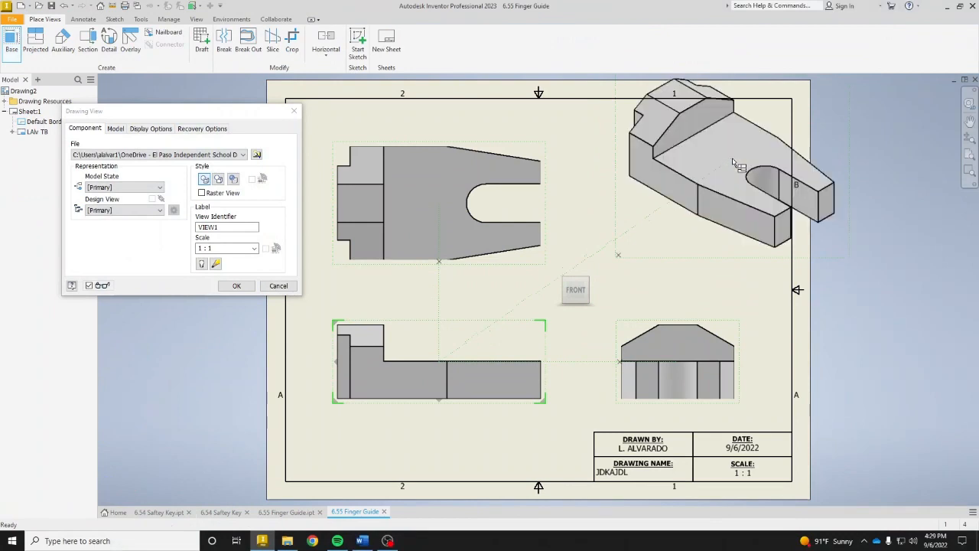
{"action": "left_click", "coordinate": [237, 287]}
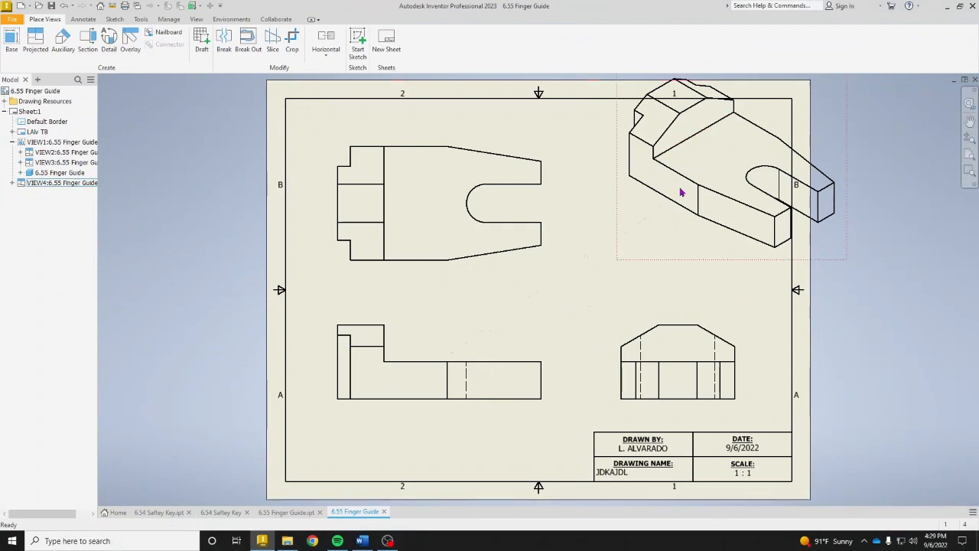
Set the isometric view's scale to 1/2 and its style to shaded
{"action": "double_click", "coordinate": [660, 262]}
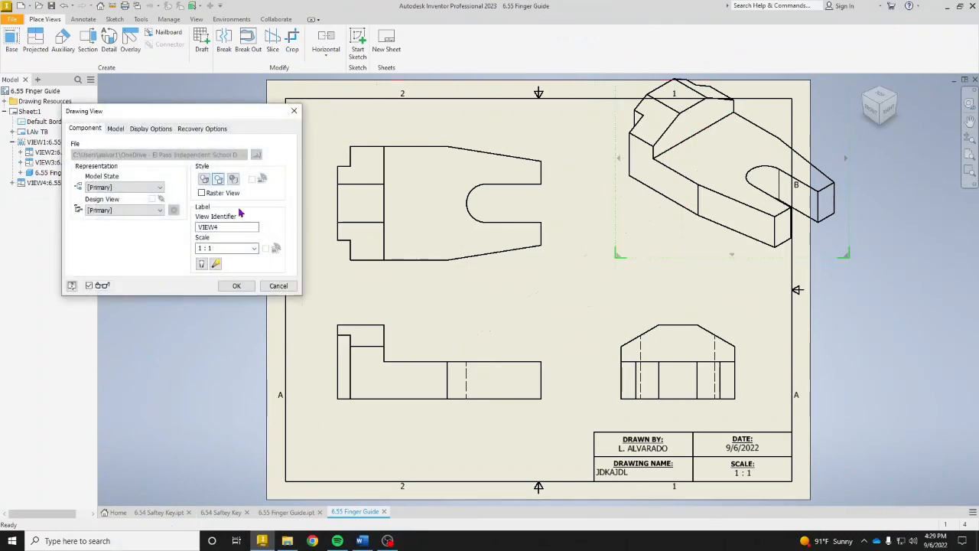
{"action": "left_click", "coordinate": [254, 249]}
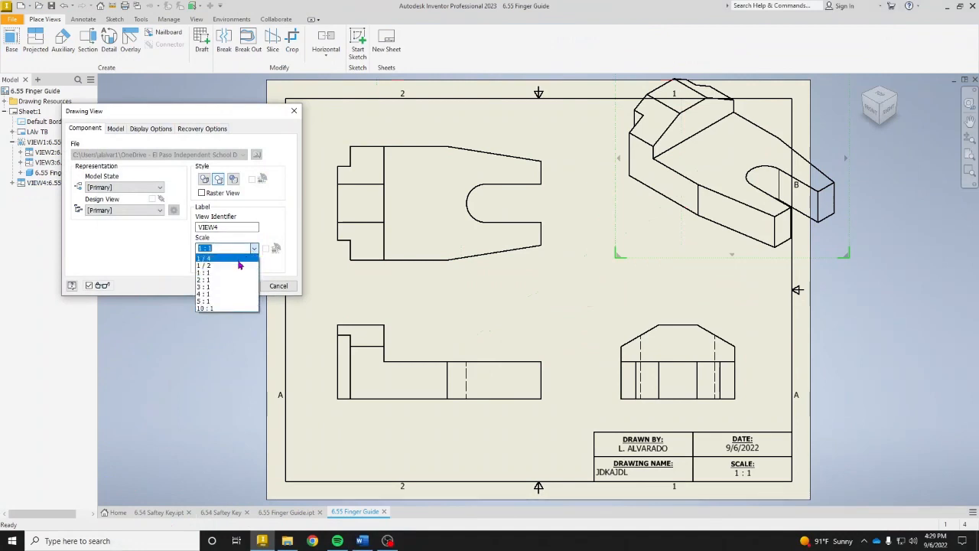
{"action": "left_click", "coordinate": [237, 265]}
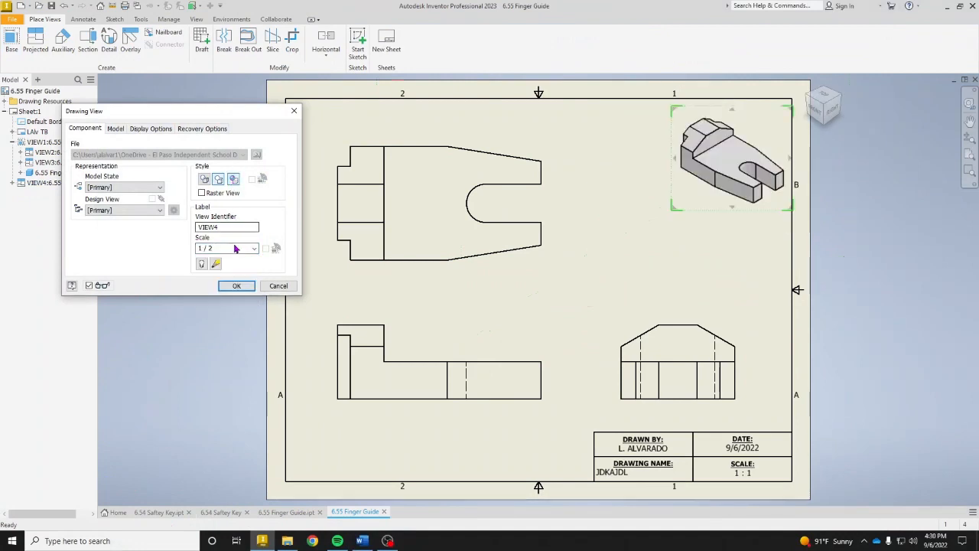
{"action": "left_click", "coordinate": [236, 286]}
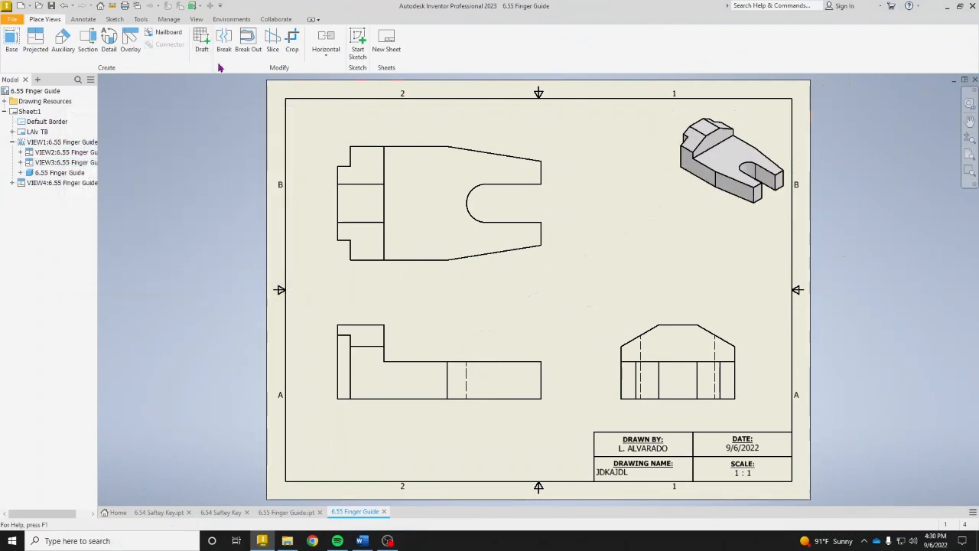
Add a center mark to the slot's rounded end in the top view
{"action": "left_click", "coordinate": [82, 20]}
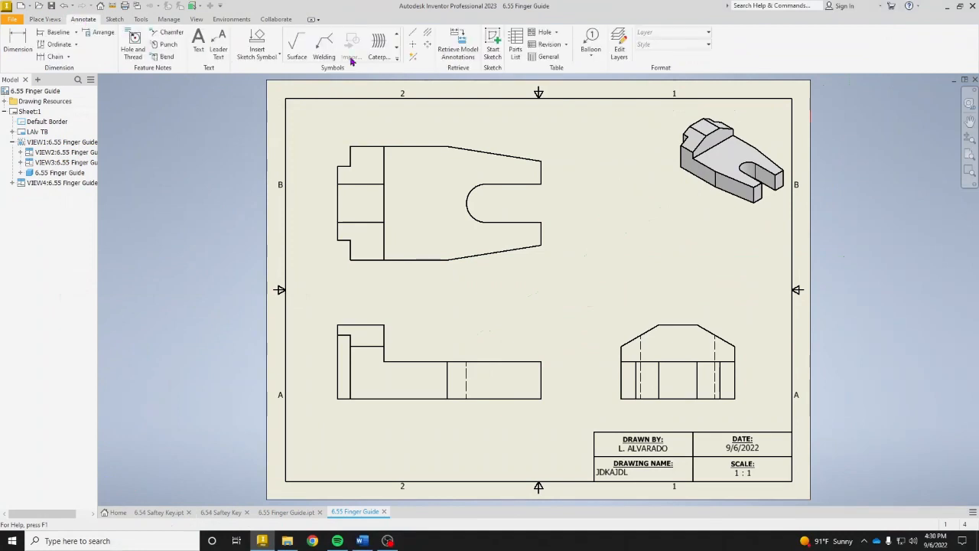
{"action": "left_click", "coordinate": [411, 46]}
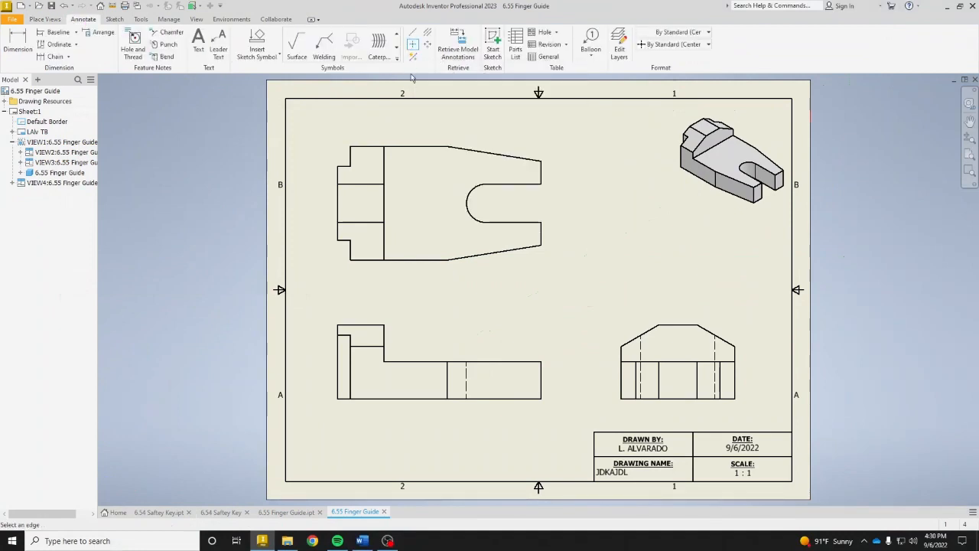
{"action": "left_click", "coordinate": [473, 221]}
Add a bisector centerline between the slot's two vertical edges in the side view
{"action": "left_click", "coordinate": [427, 34]}
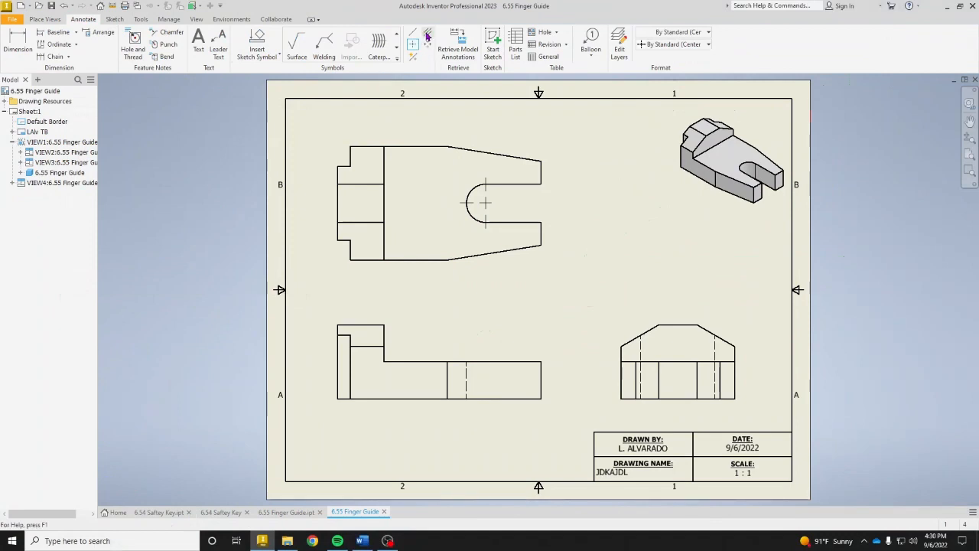
{"action": "left_click", "coordinate": [659, 380]}
{"action": "left_click", "coordinate": [697, 377]}
{"action": "right_click", "coordinate": [497, 408]}
{"action": "left_click", "coordinate": [469, 407]}
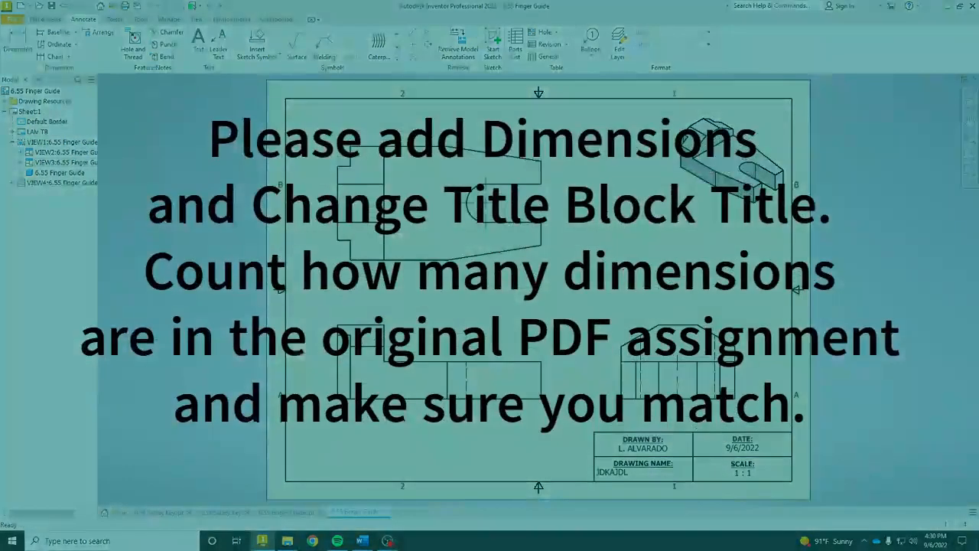